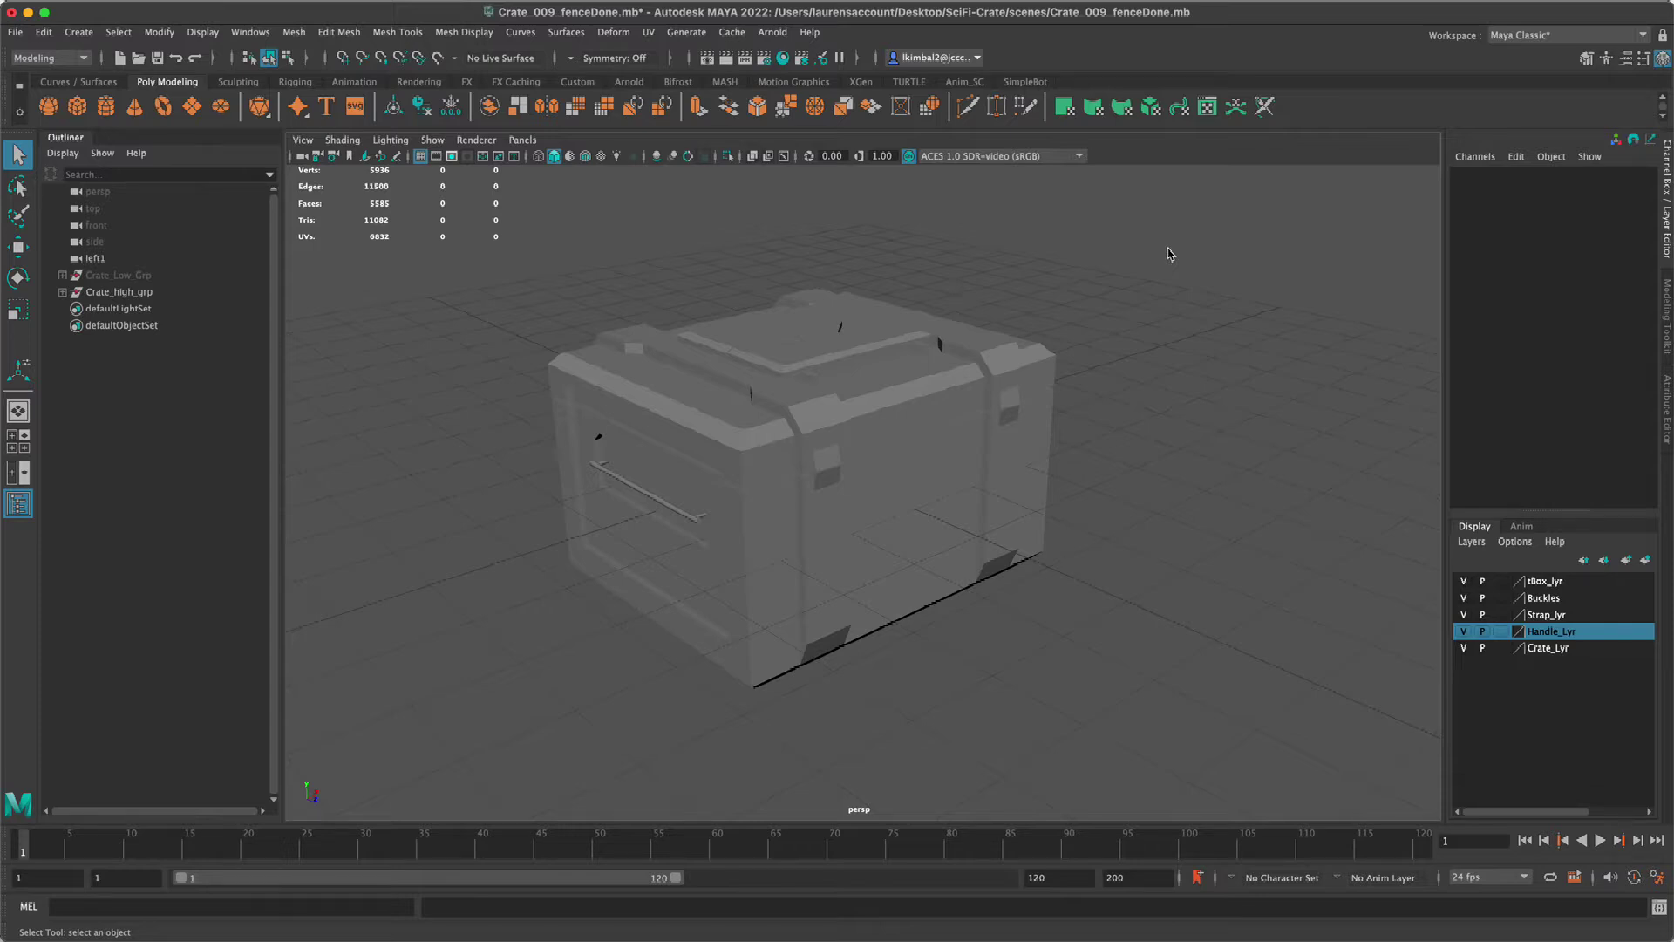
- Preview all parts of the high-poly crate with smoothing and examine its lid, straps and edges
left_click(874, 505)
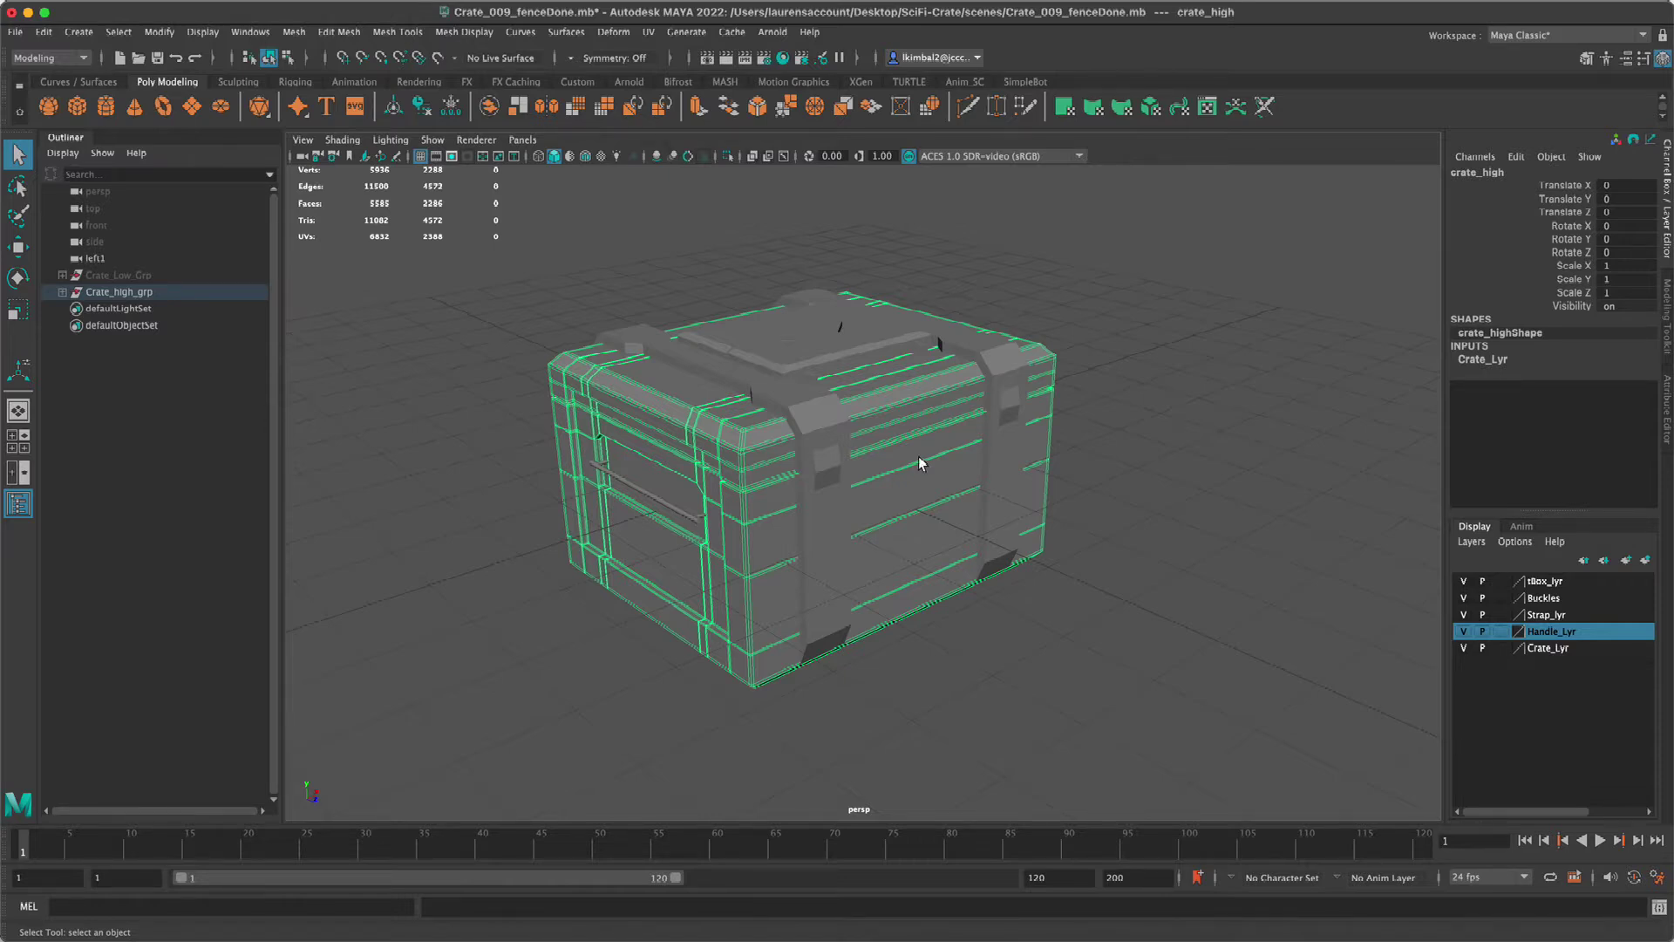
left_click_drag(1232, 231, 363, 773)
right_click_drag(1058, 396, 980, 262, "alt")
mouse_move(1221, 529)
left_mouse_down("alt")
mouse_move(979, 525)
mouse_move(1190, 523)
left_mouse_up("alt")
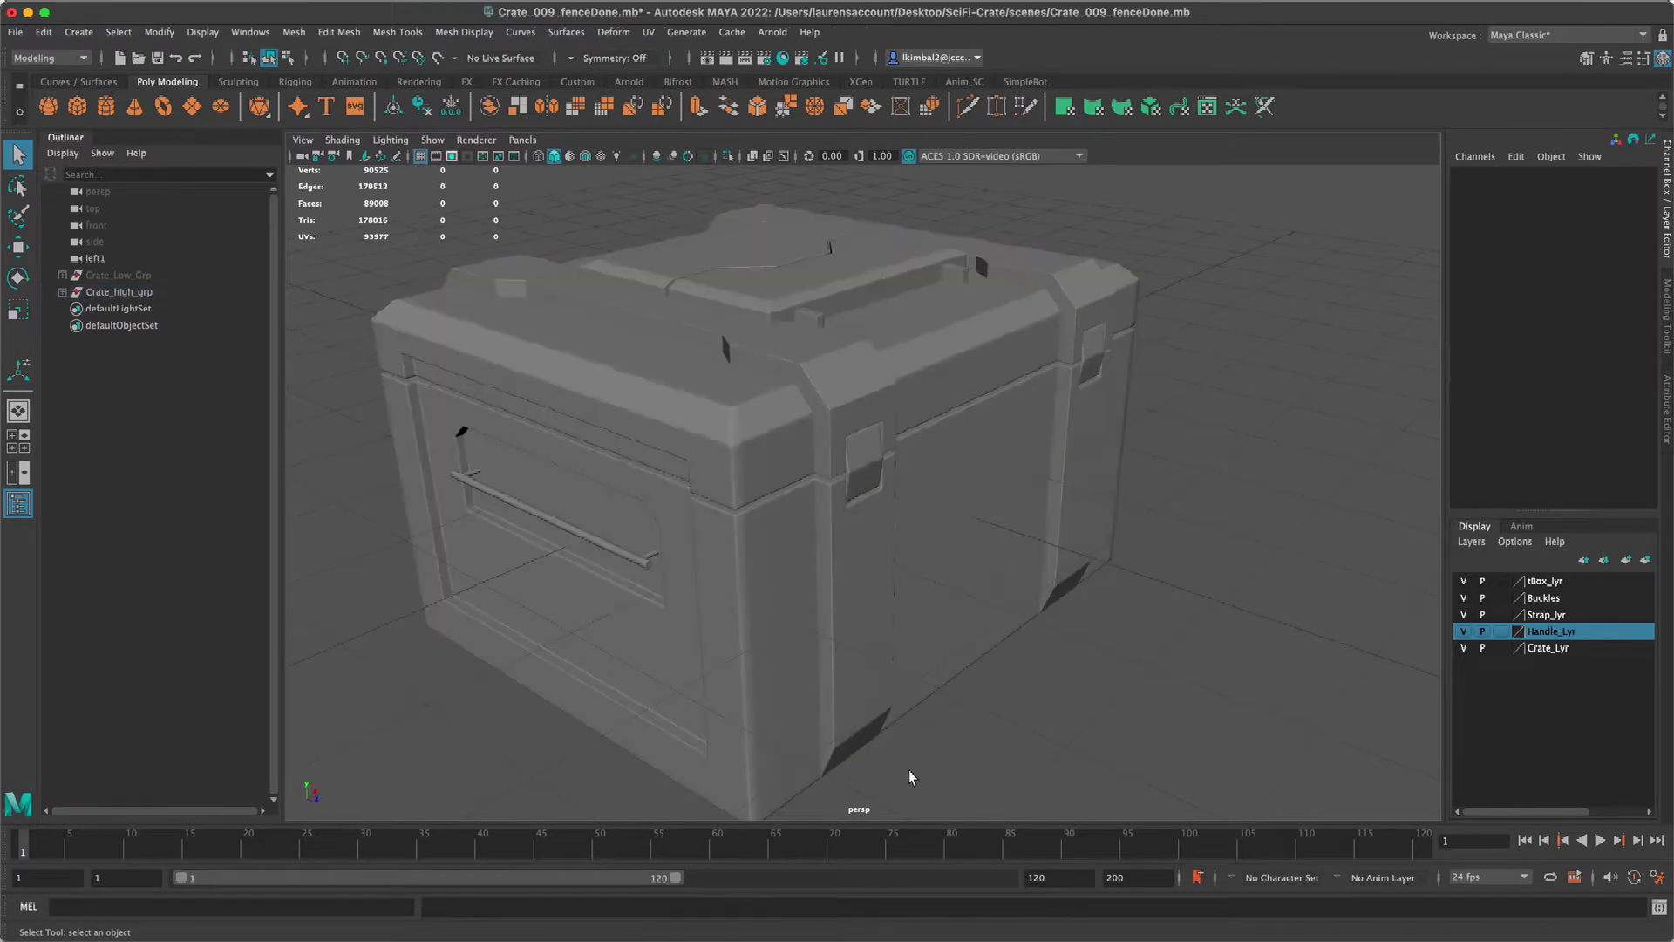
mouse_move(907, 621)
left_mouse_down("alt")
mouse_move(1061, 608)
mouse_move(900, 624)
left_mouse_up("alt")
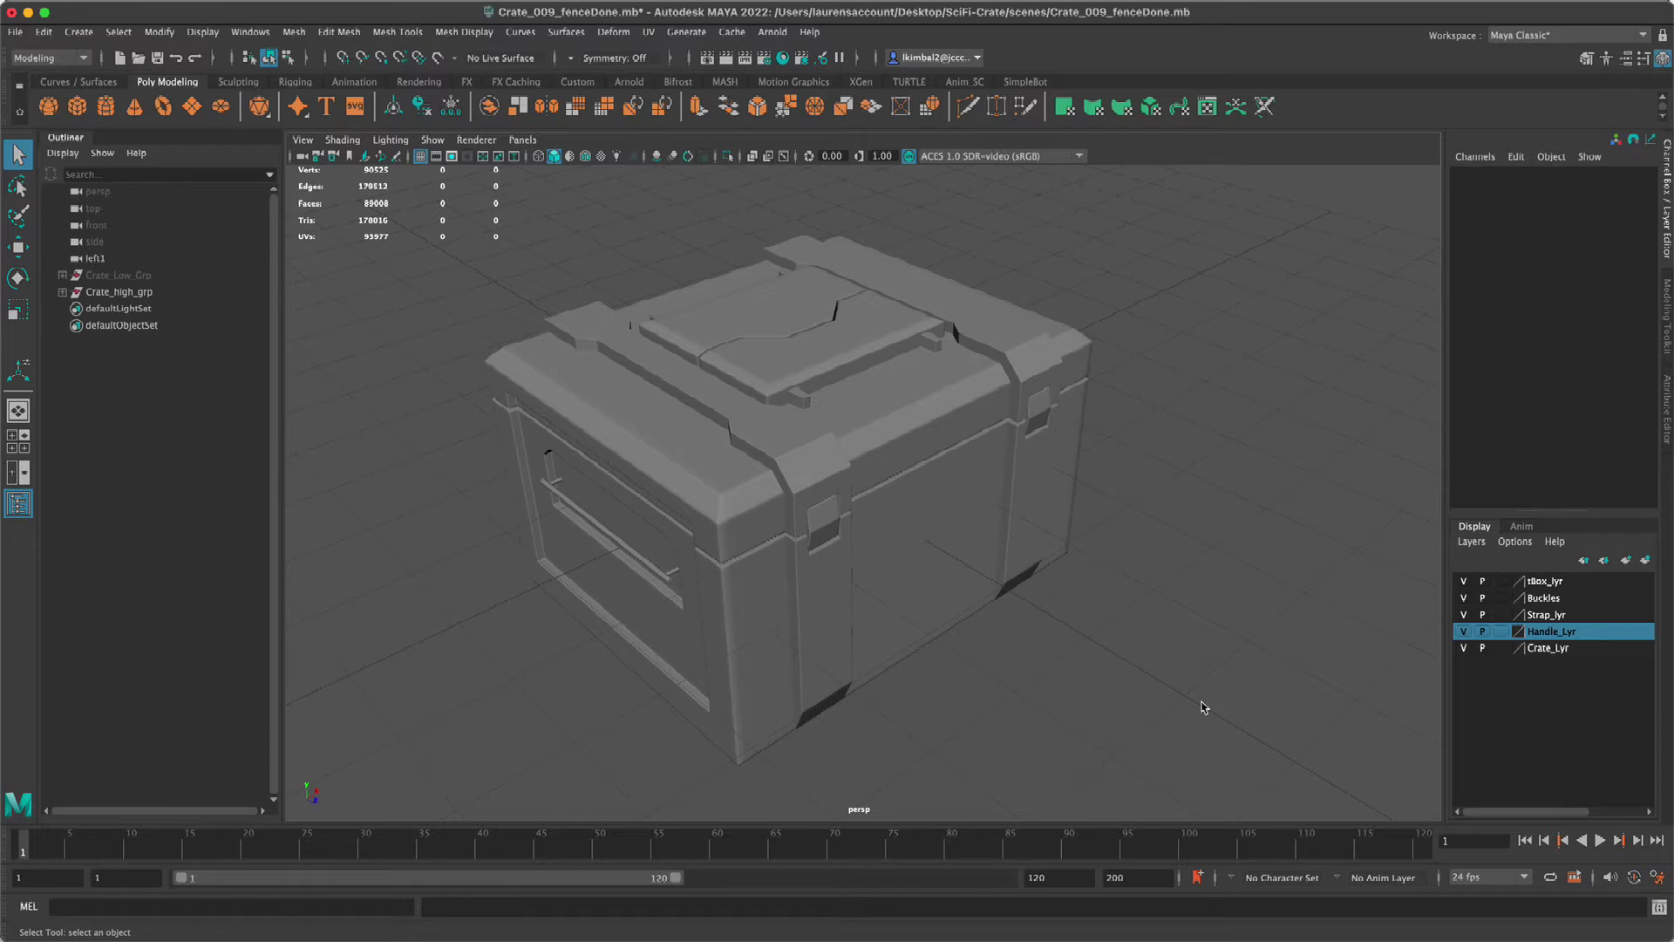
right_click_drag(1216, 706, 1135, 658, "alt")
left_click_drag(909, 516, 902, 479, "alt")
right_click_drag(902, 479, 956, 556, "alt")
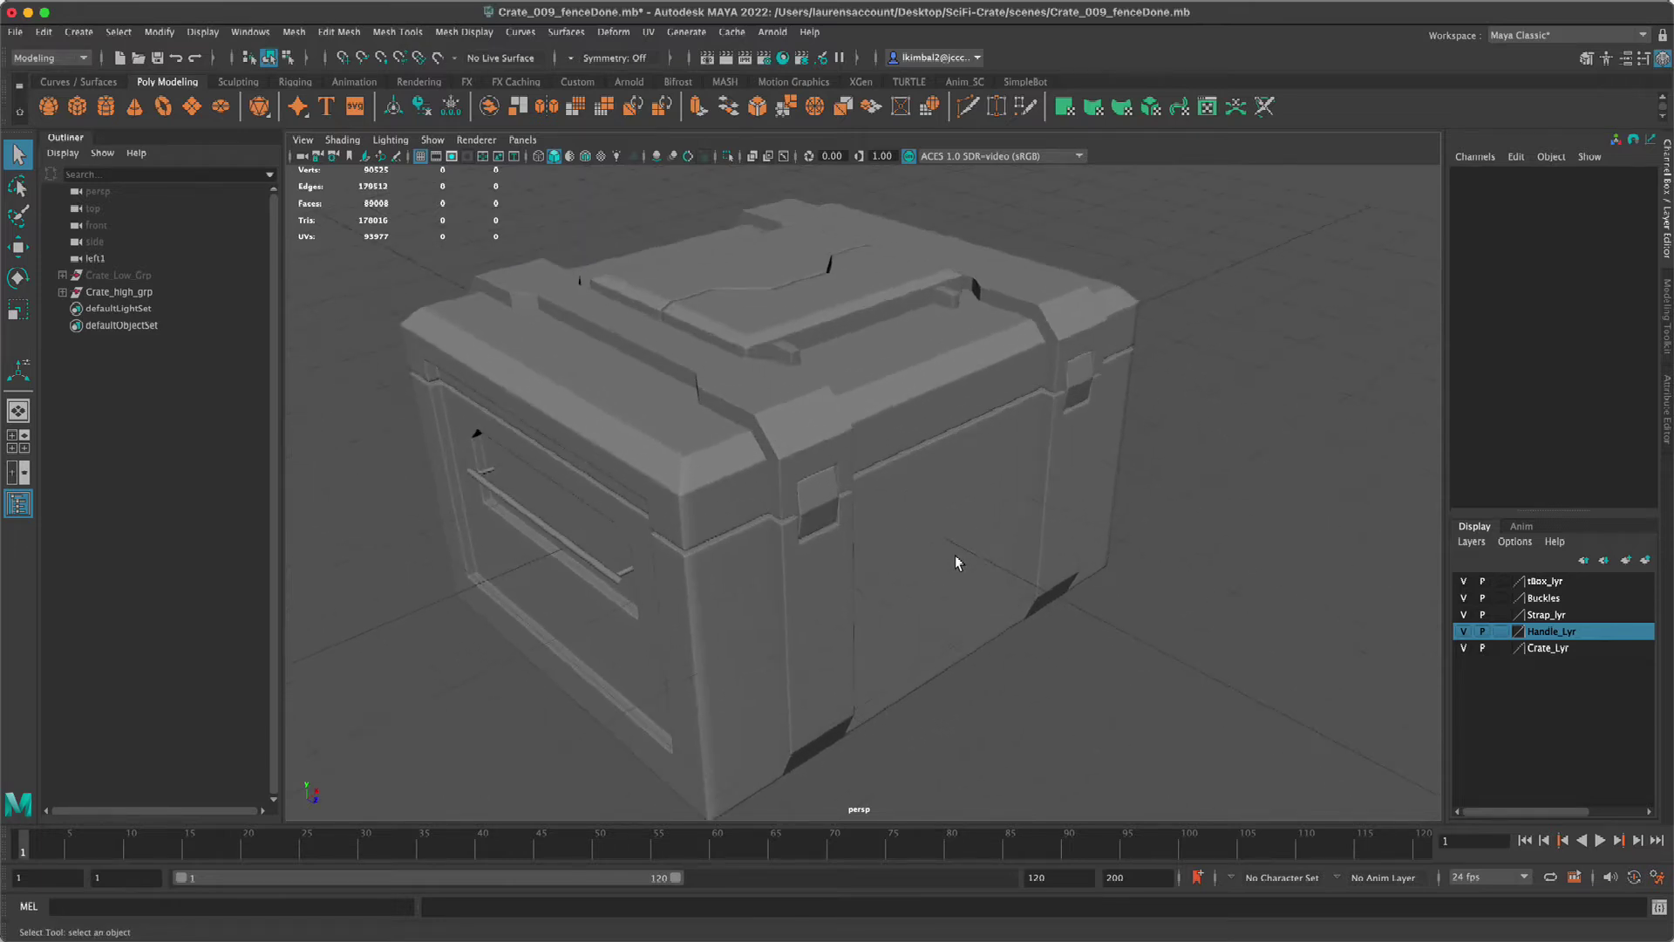
- Return the high-poly crate body to unsmoothed display and examine its edge loops around the corner and handle
left_click(956, 556)
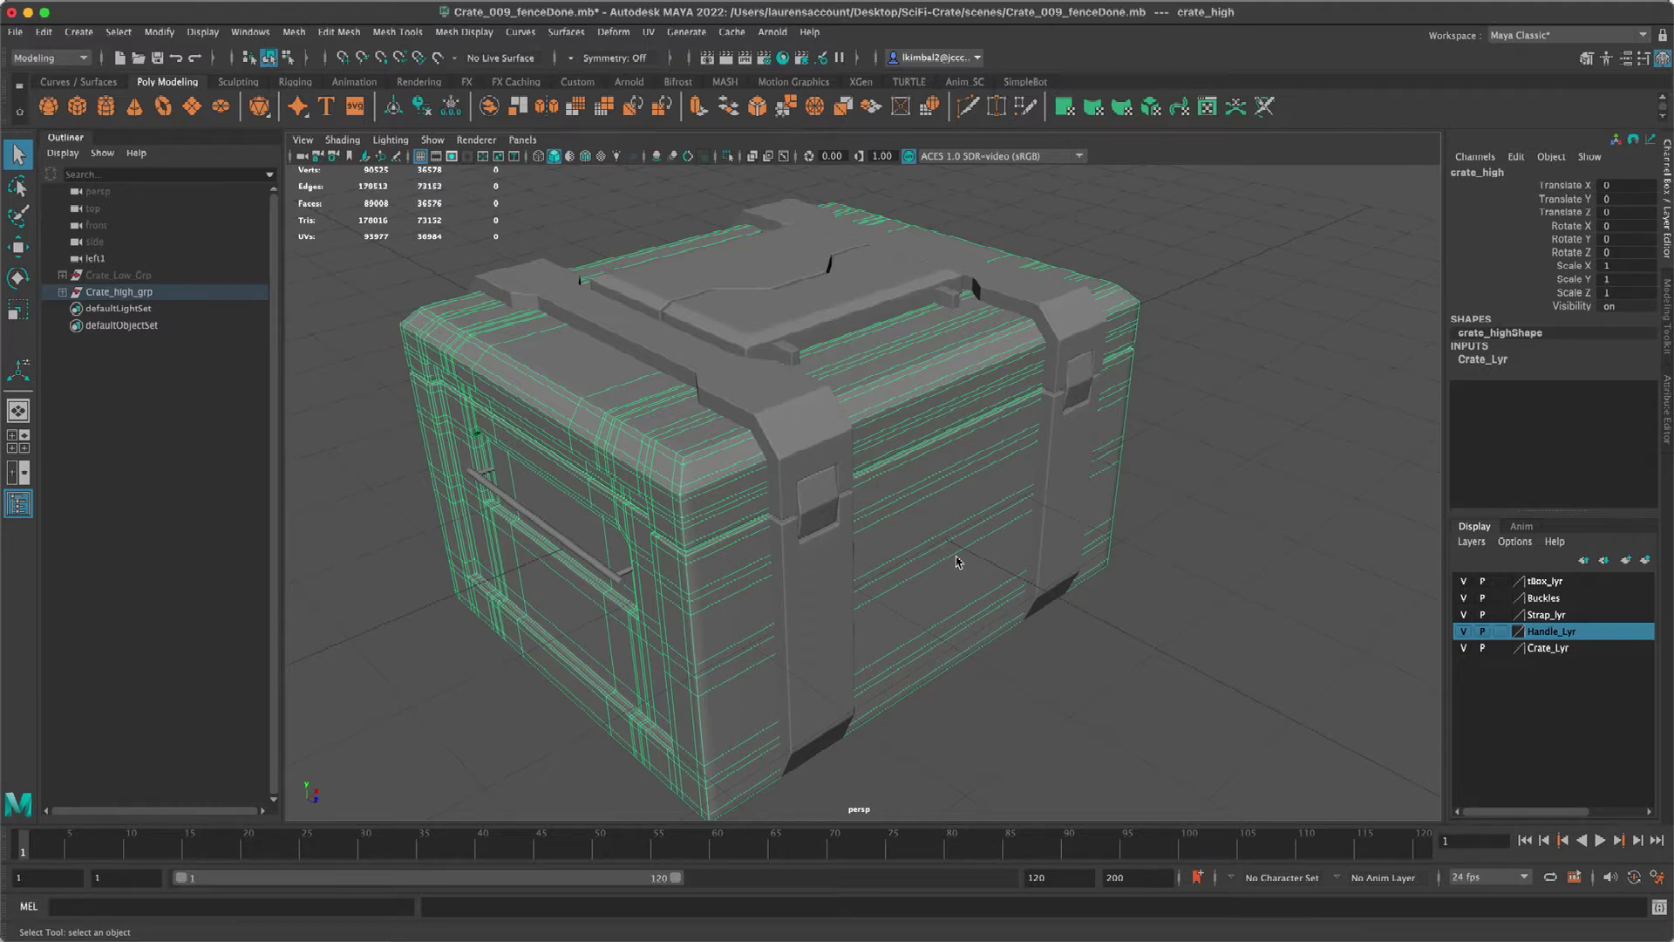
key("1")
left_click_drag(1259, 521, 1233, 504, "alt")
right_click_drag(1233, 504, 1259, 610, "alt")
middle_click_drag(741, 439, 807, 509, "alt")
left_click_drag(807, 508, 658, 342, "alt")
middle_click_drag(657, 342, 658, 419, "alt")
right_click_drag(657, 420, 590, 363, "alt")
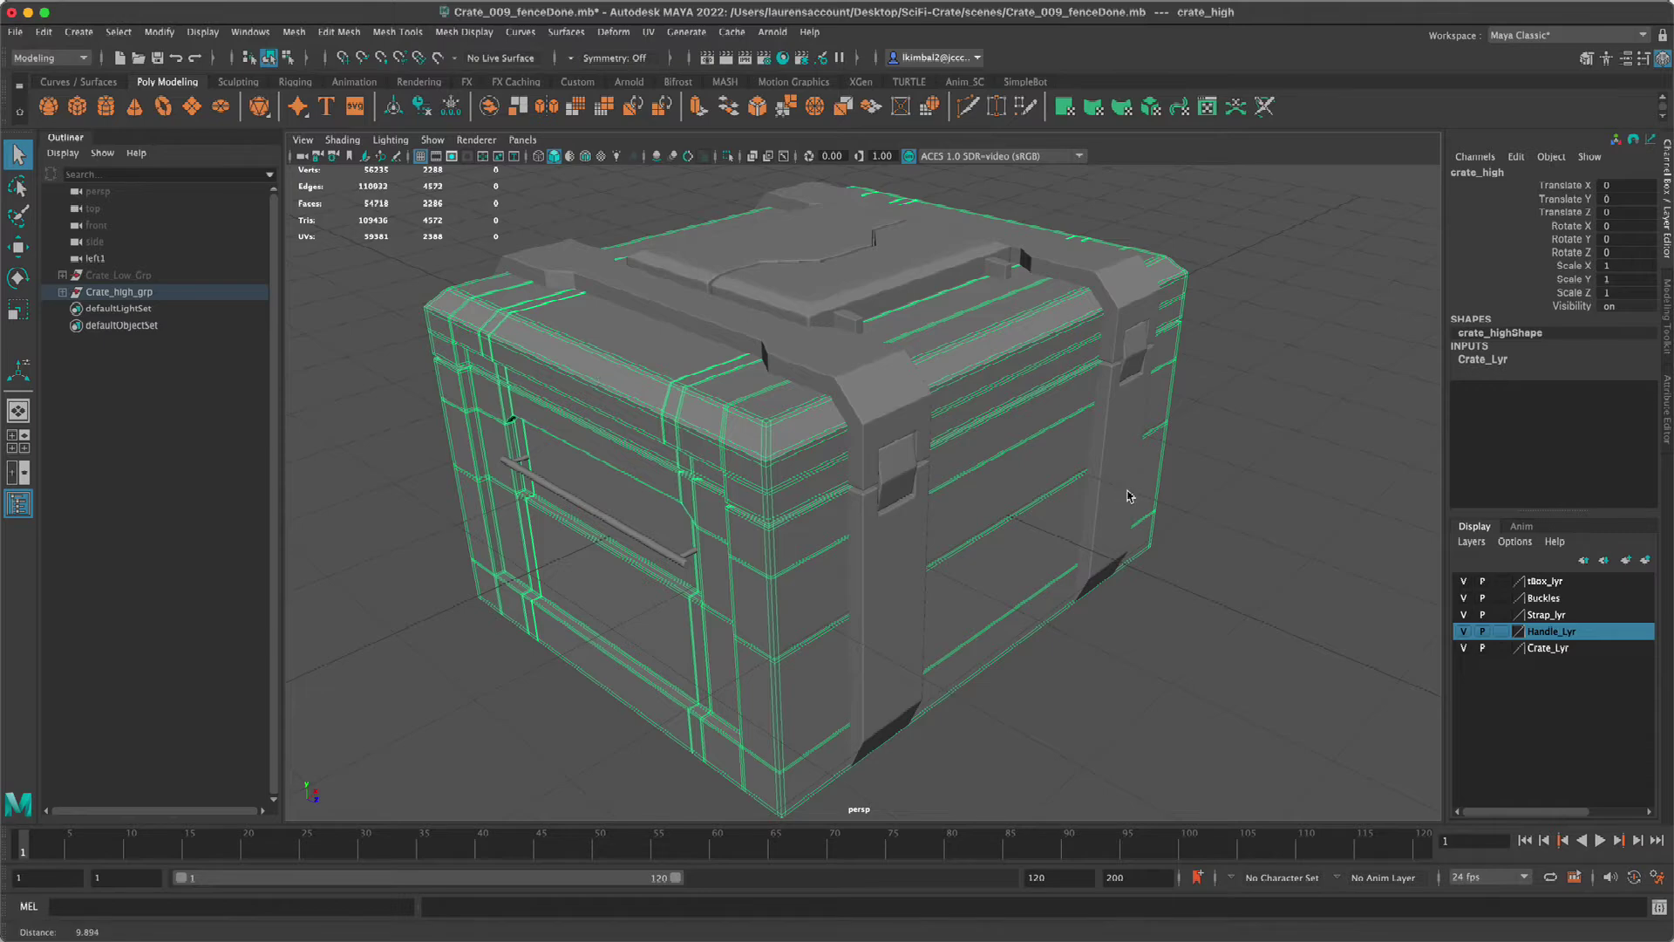
- Select all of the high-poly crate meshes and turn their Visibility off
right_click_drag(1121, 494, 494, 246, "alt")
left_click_drag(494, 246, 1146, 714)
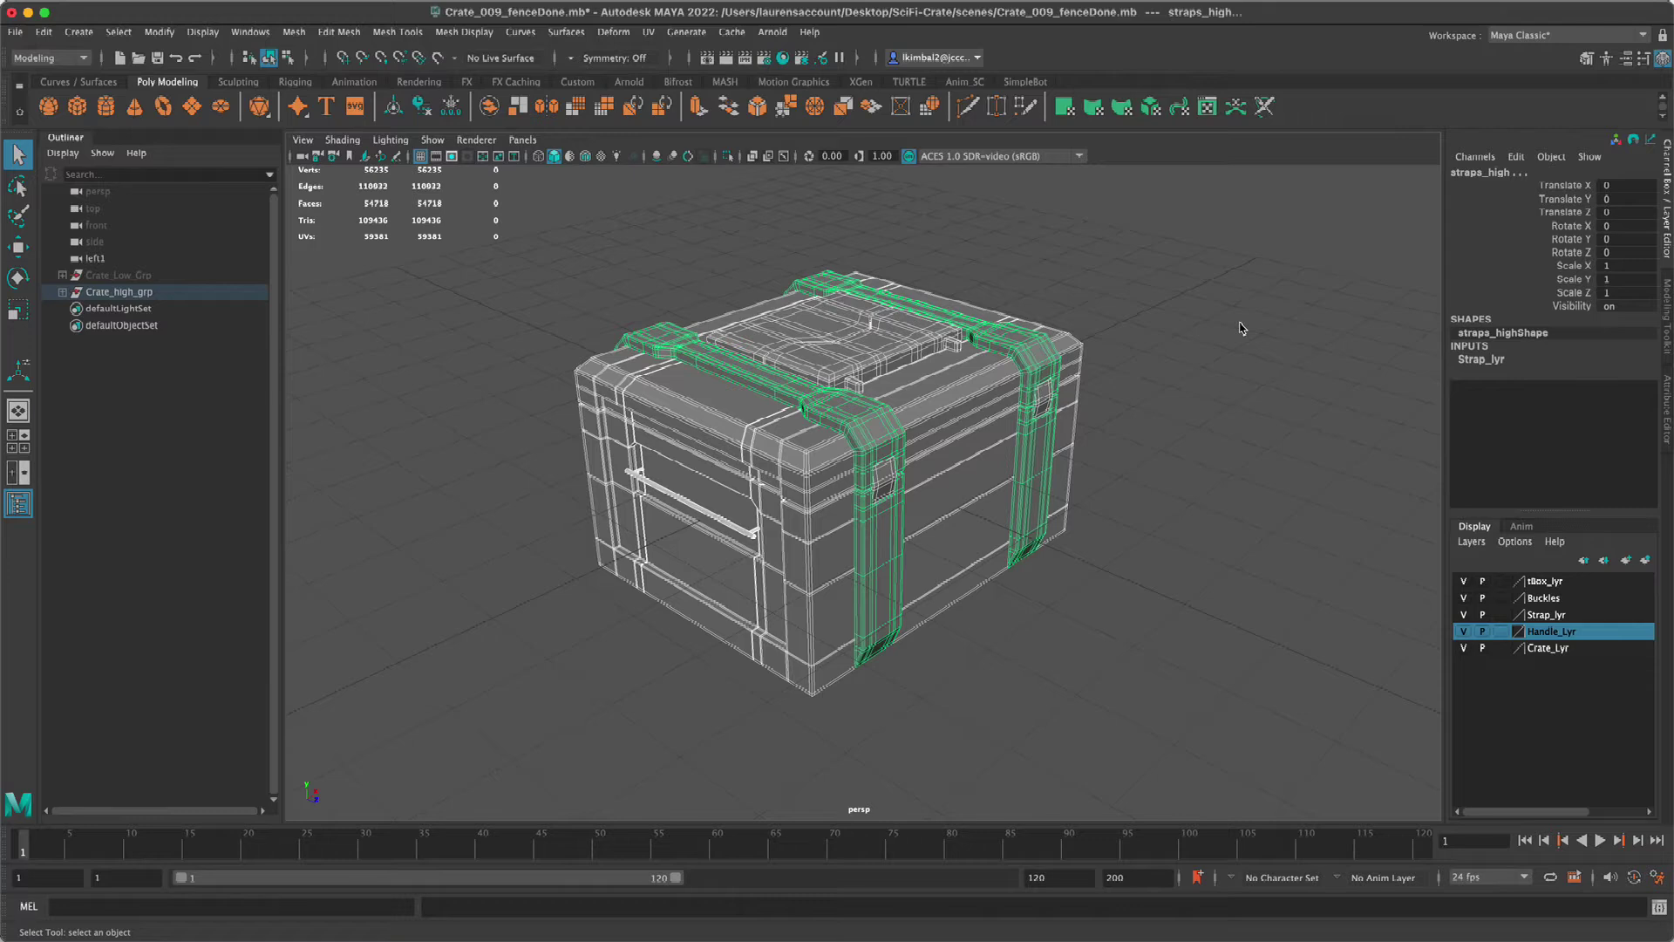
double_click(1624, 307)
type("0")
key("Return")
left_click(420, 242)
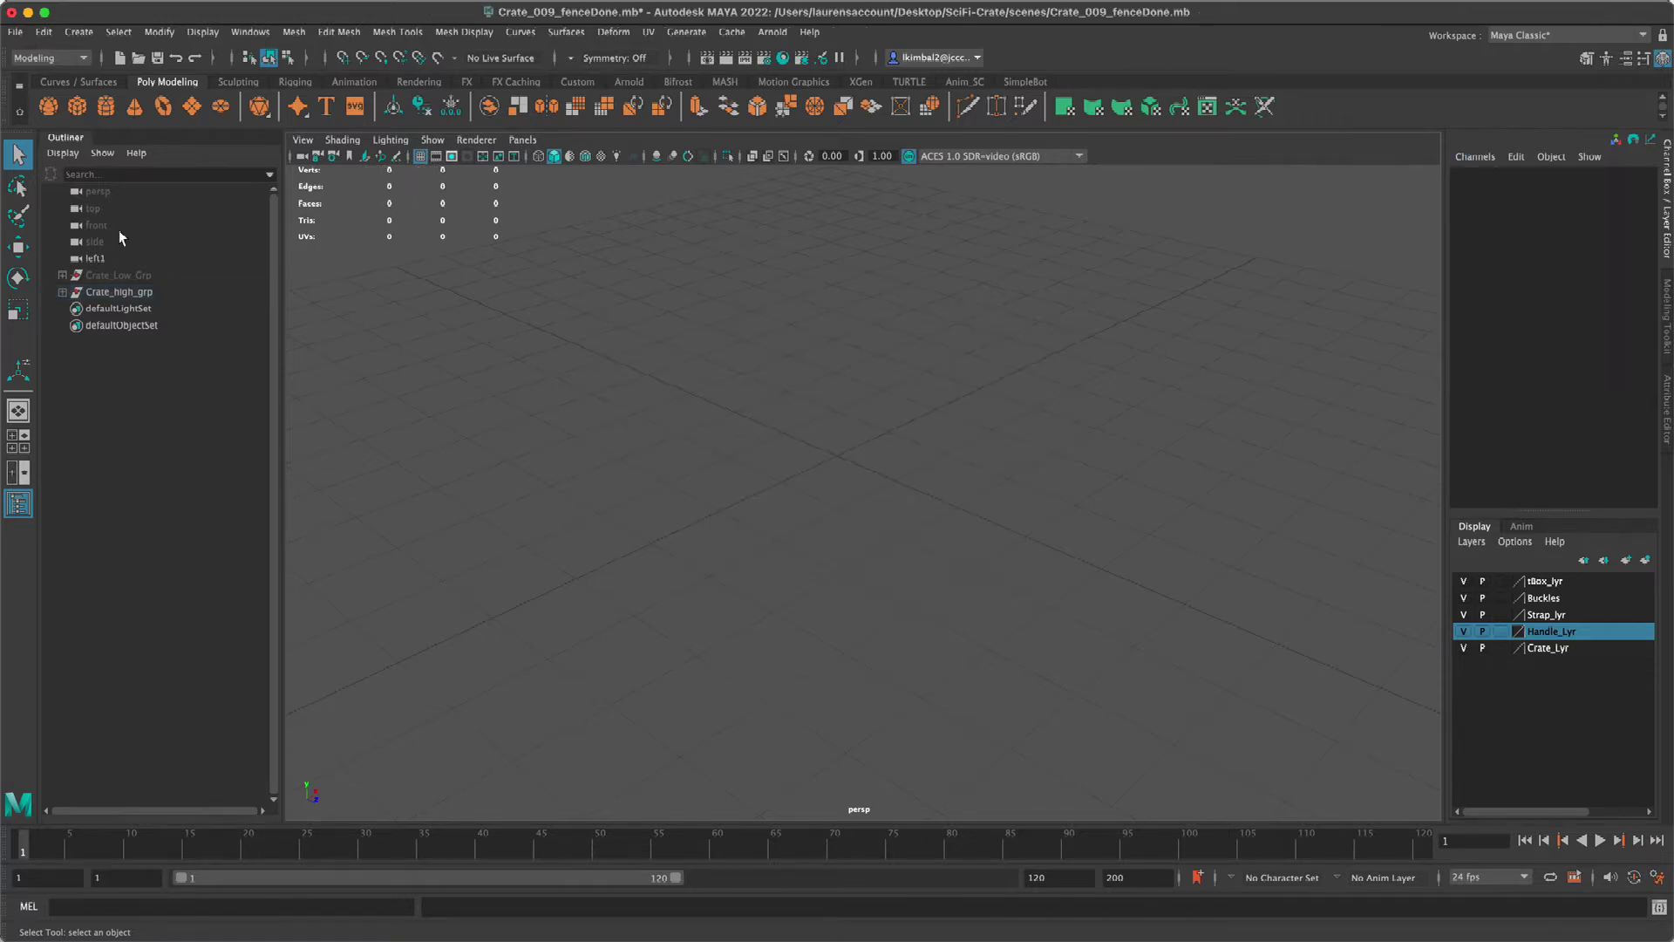
- Hide Crate_high_grp by setting its Visibility to off
left_click(149, 294)
left_click(1643, 309)
type("0")
key("Return")
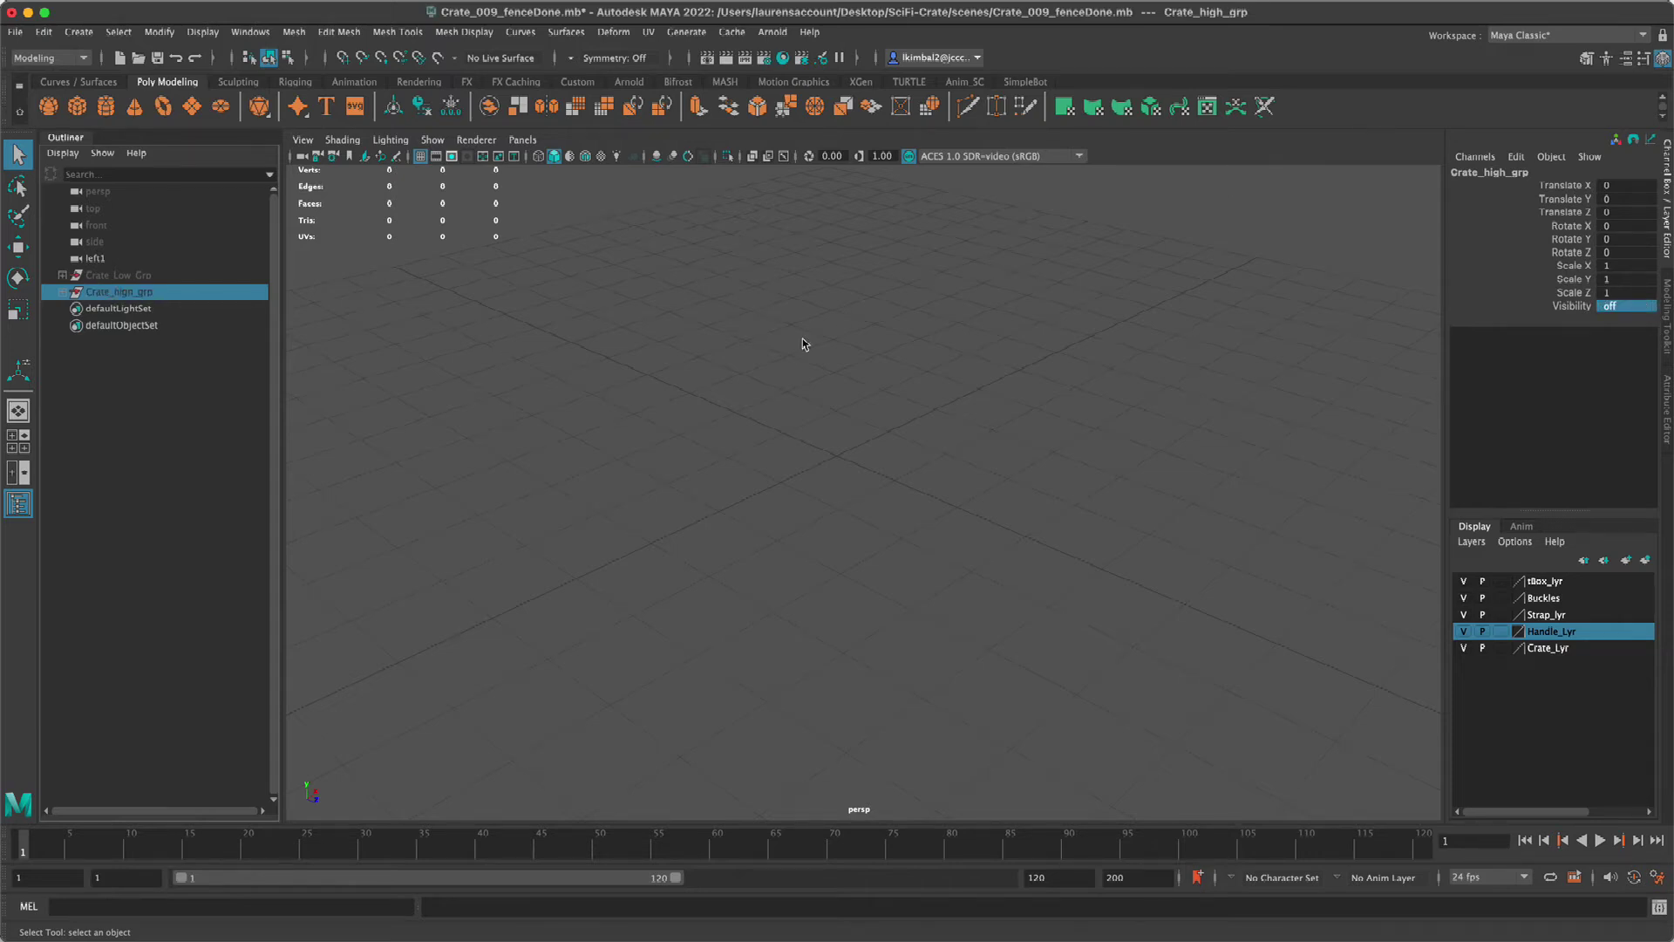
left_click(839, 315)
- Show Crate_Low_Grp by setting its Visibility to on
left_click(146, 293)
left_click(131, 275)
left_click(1620, 307)
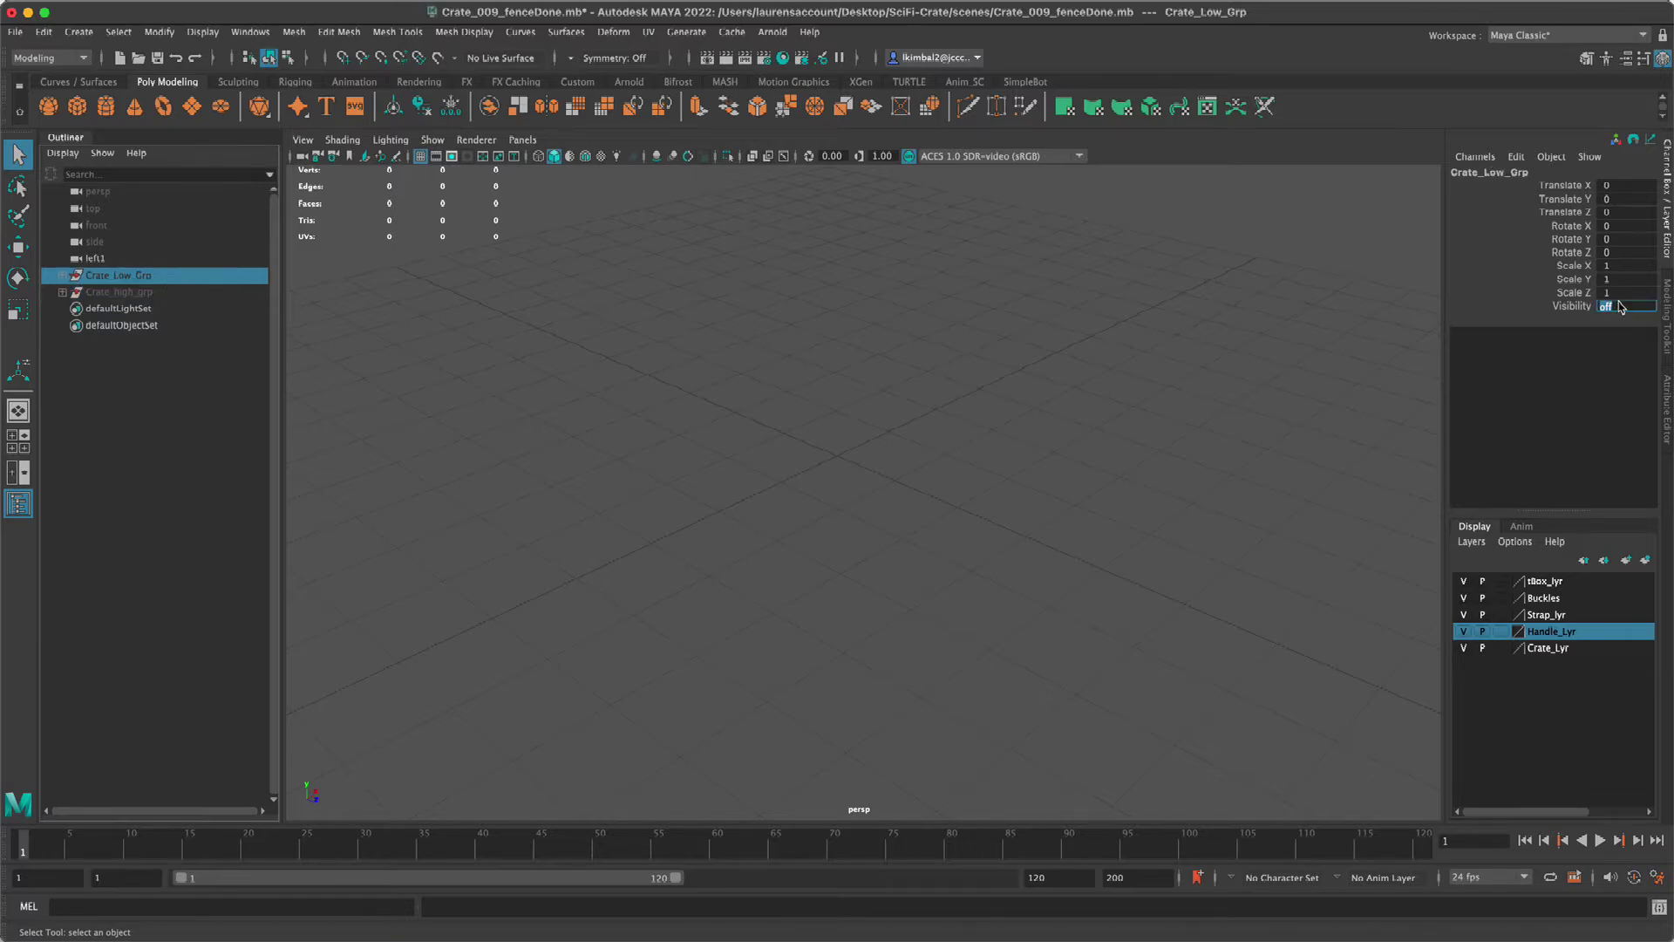
type("1")
key("Return")
- Preview the whole low-poly crate smoothed and switch it back to unsmoothed display
left_click(933, 499)
left_click(1224, 670)
left_click_drag(1224, 676, 273, 151)
key("3")
left_click(1237, 514)
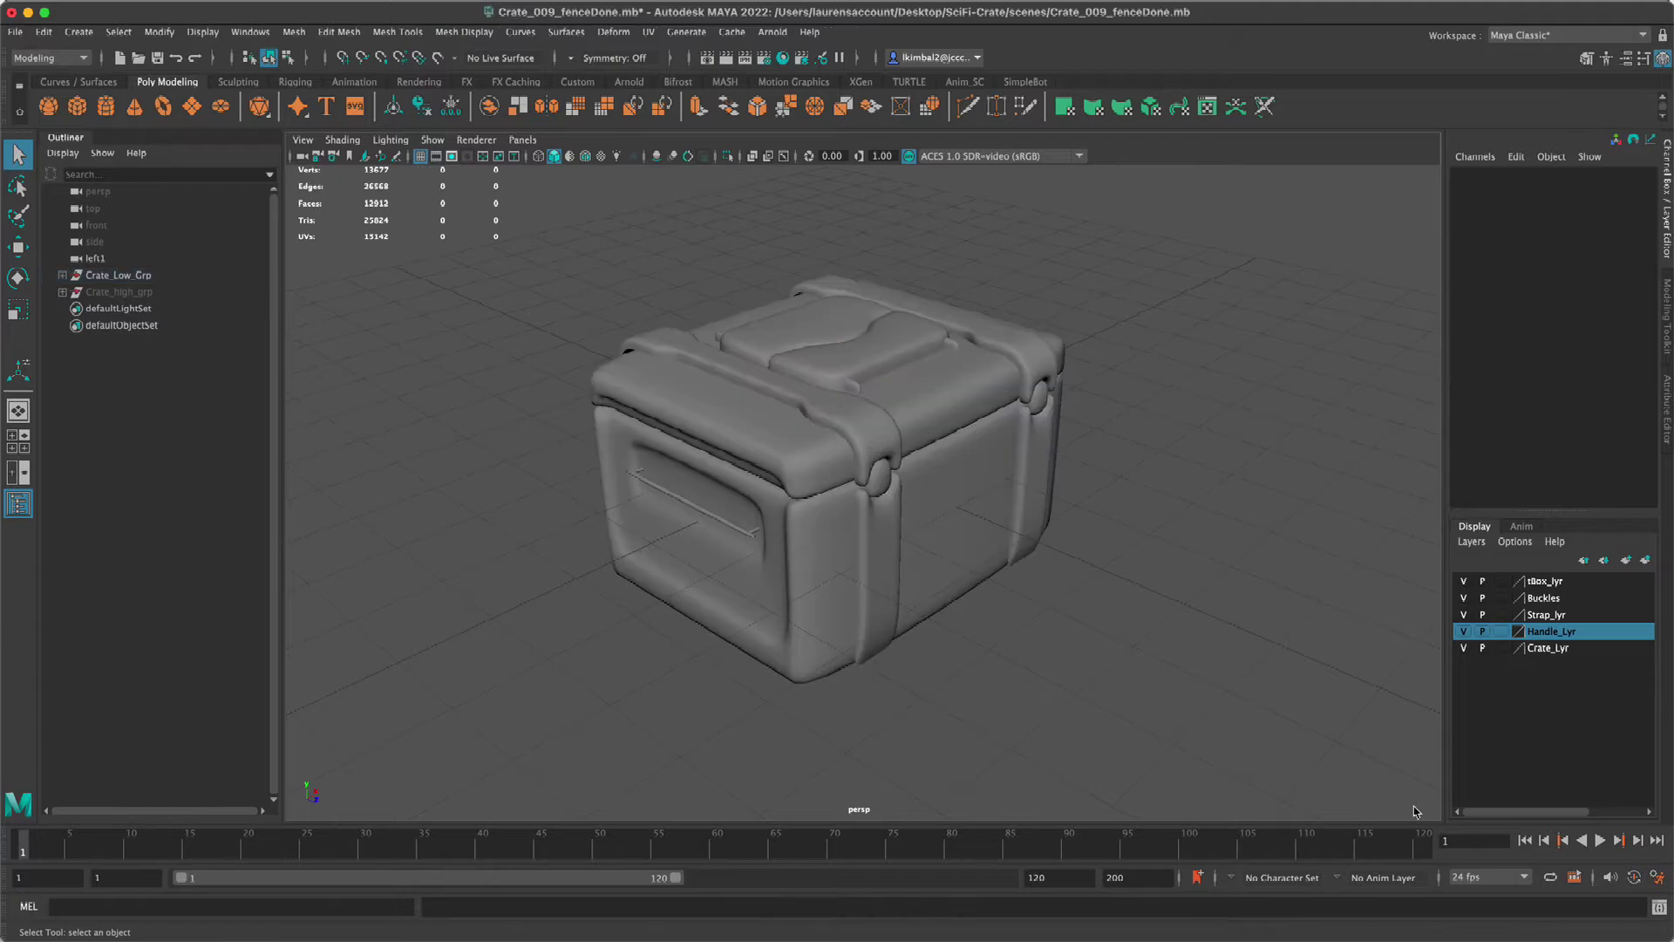
left_click(131, 276)
key("1")
left_click(135, 277, "ctrl")
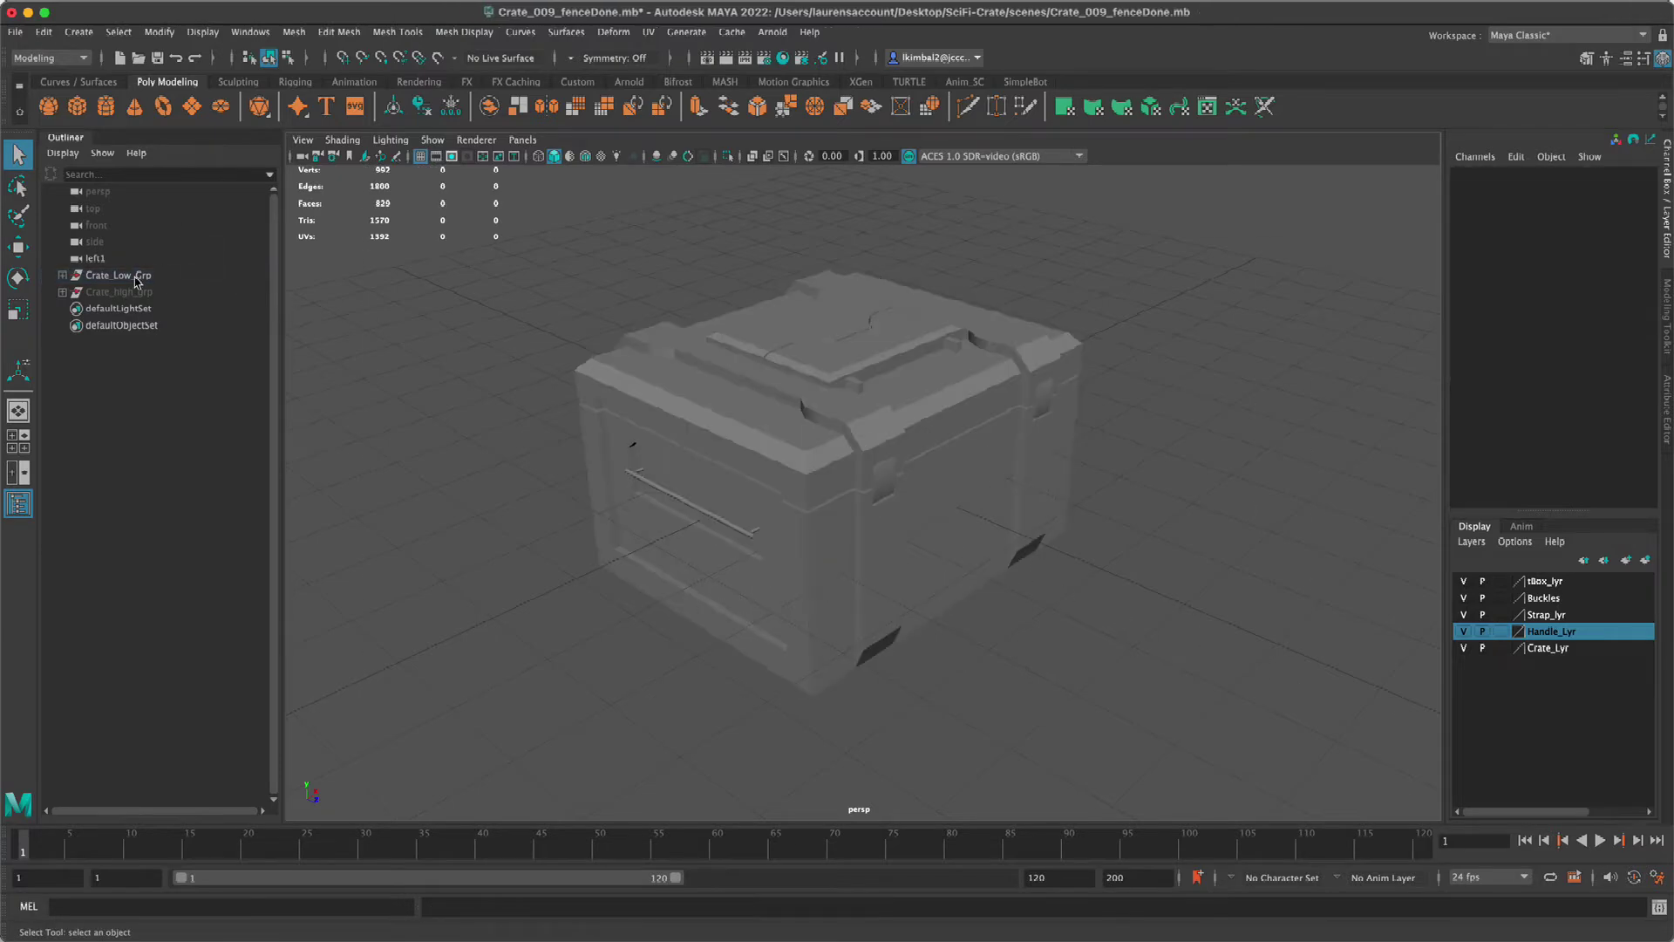
- Duplicate Crate_Low_Grp and hide the original group by turning its Visibility off
left_click(135, 277)
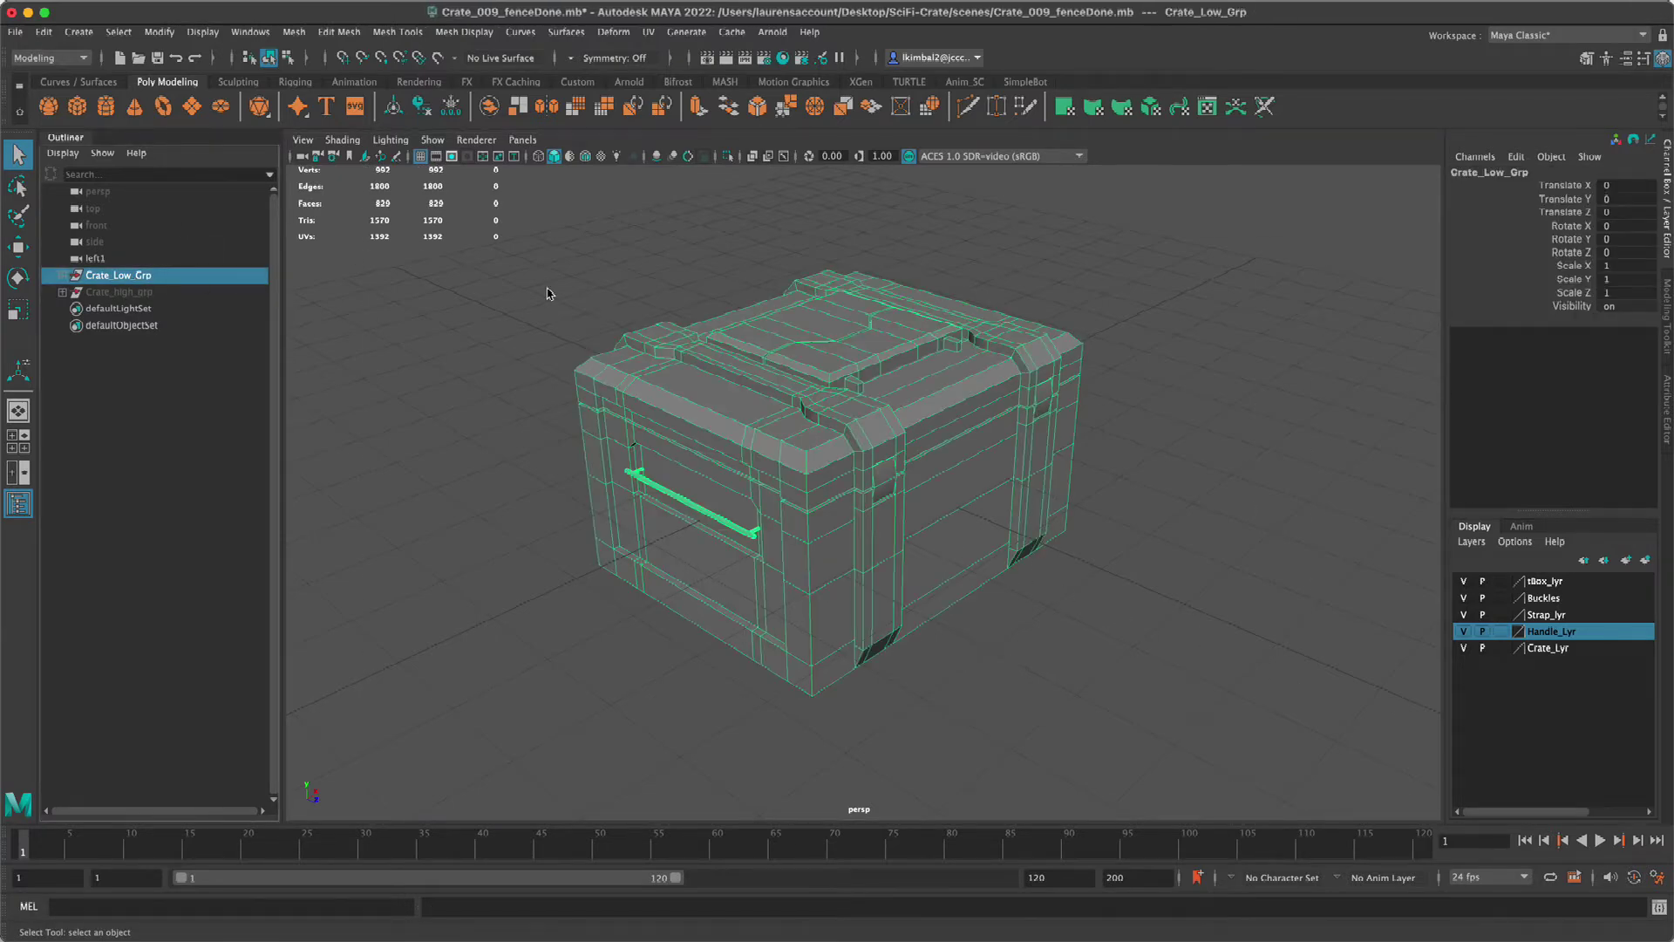
key("ctrl+d")
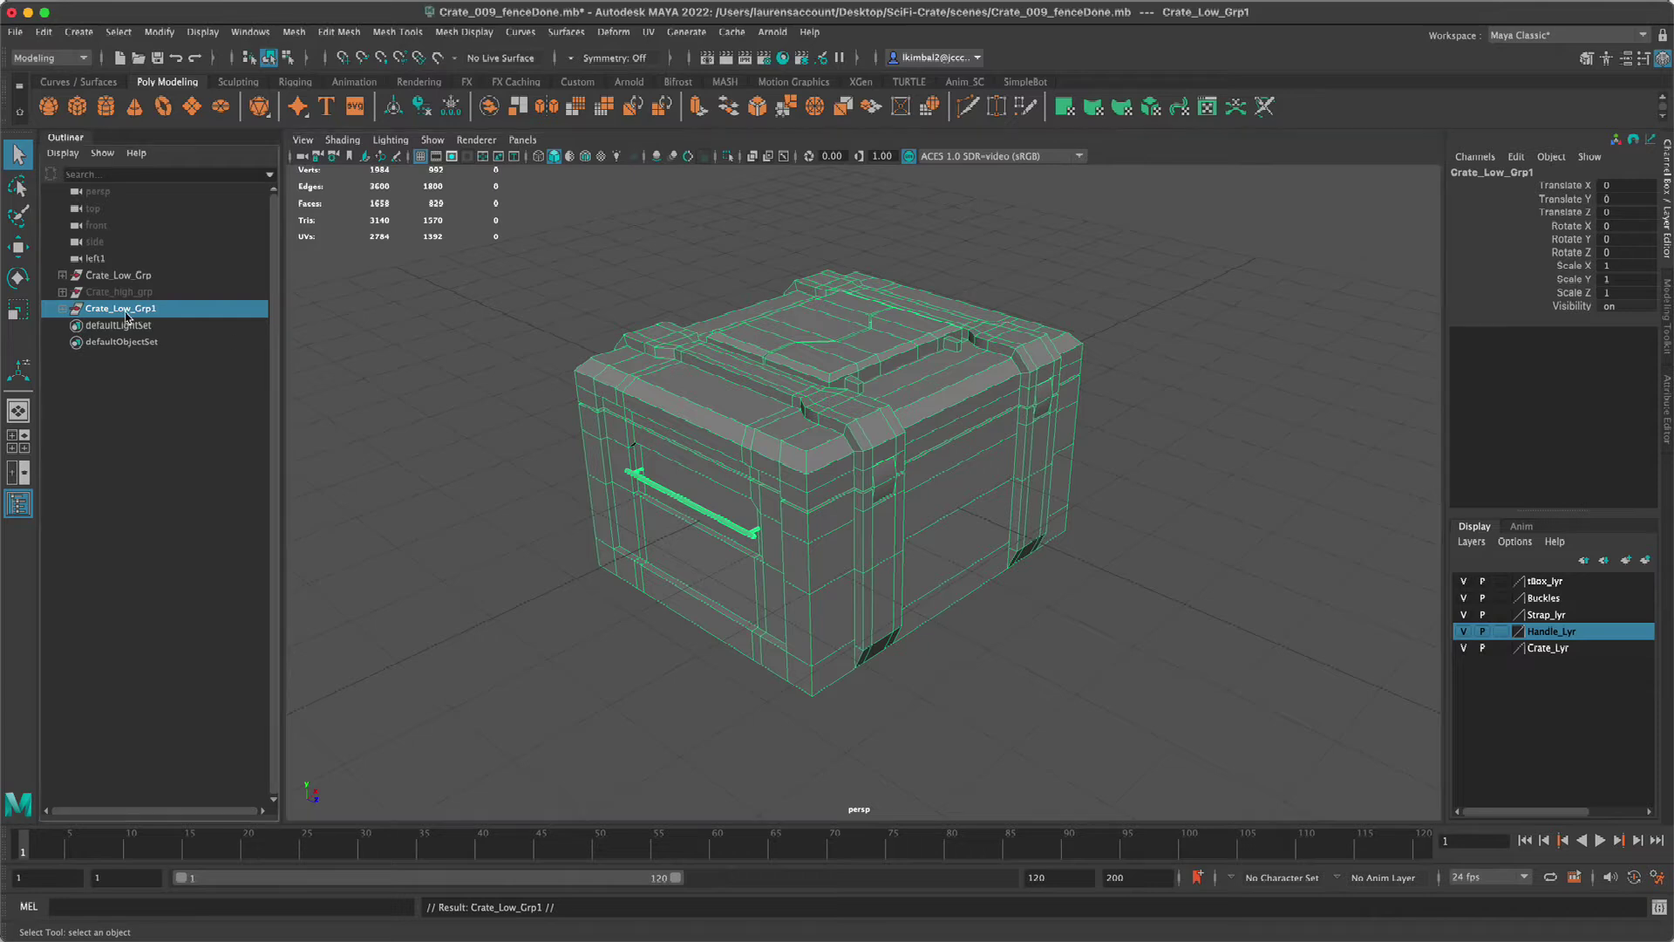
left_click(100, 277)
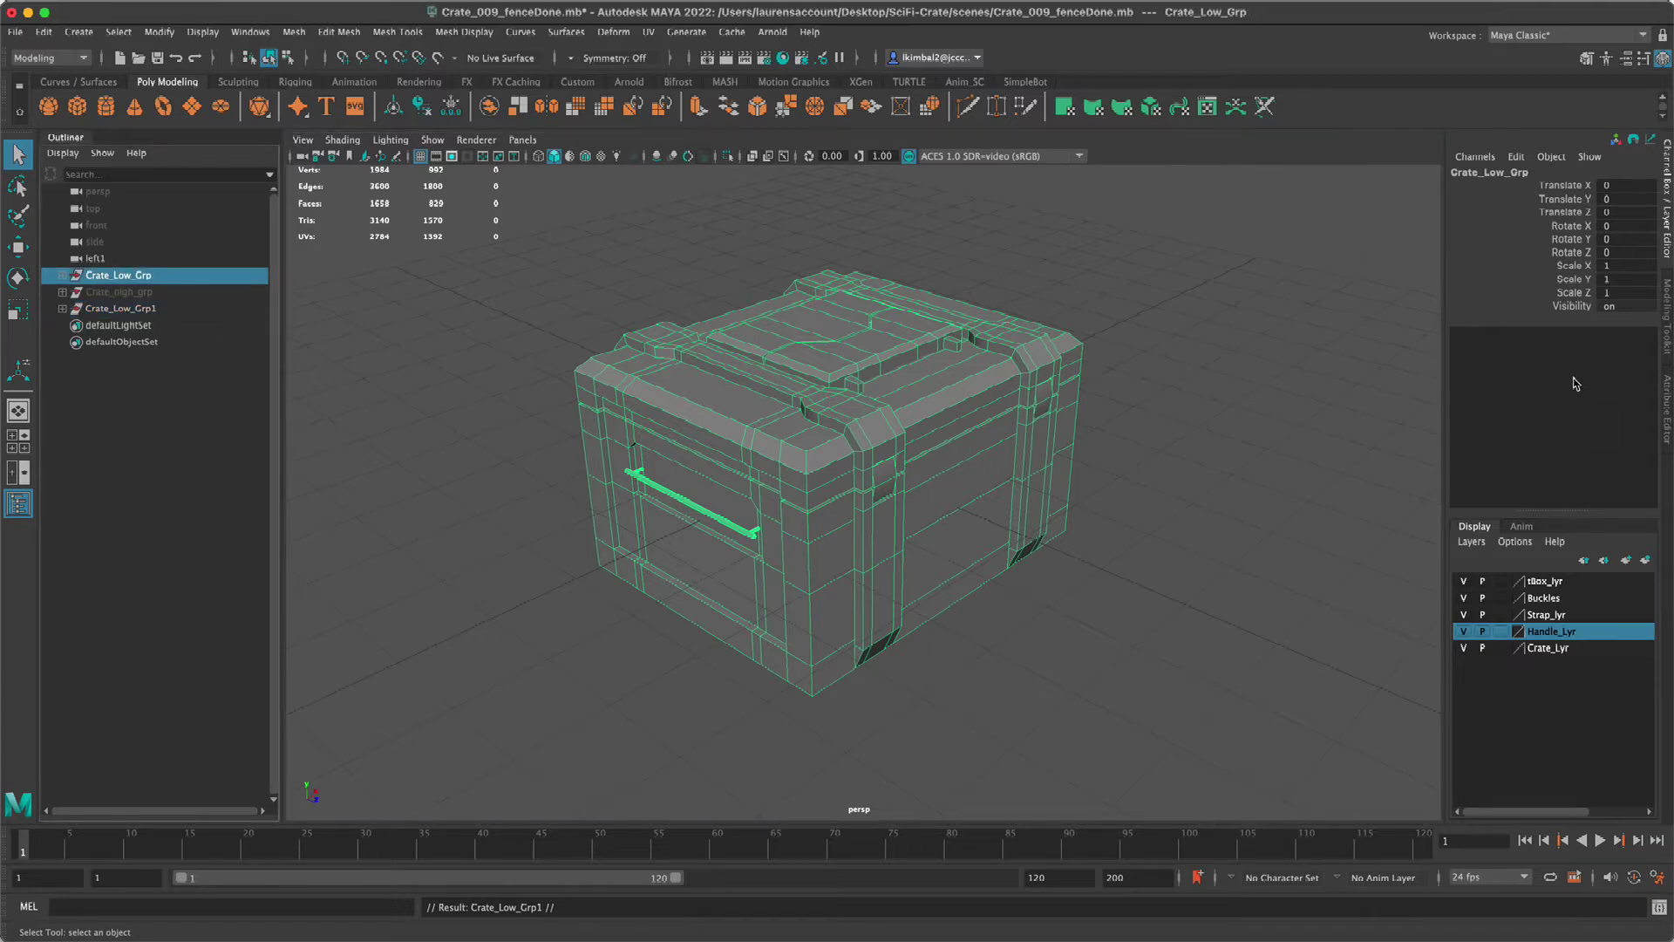
double_click(1623, 307)
type("0")
key("Return")
- Rename the duplicated low-poly group Crate_high_2_0_grp
left_click(102, 311)
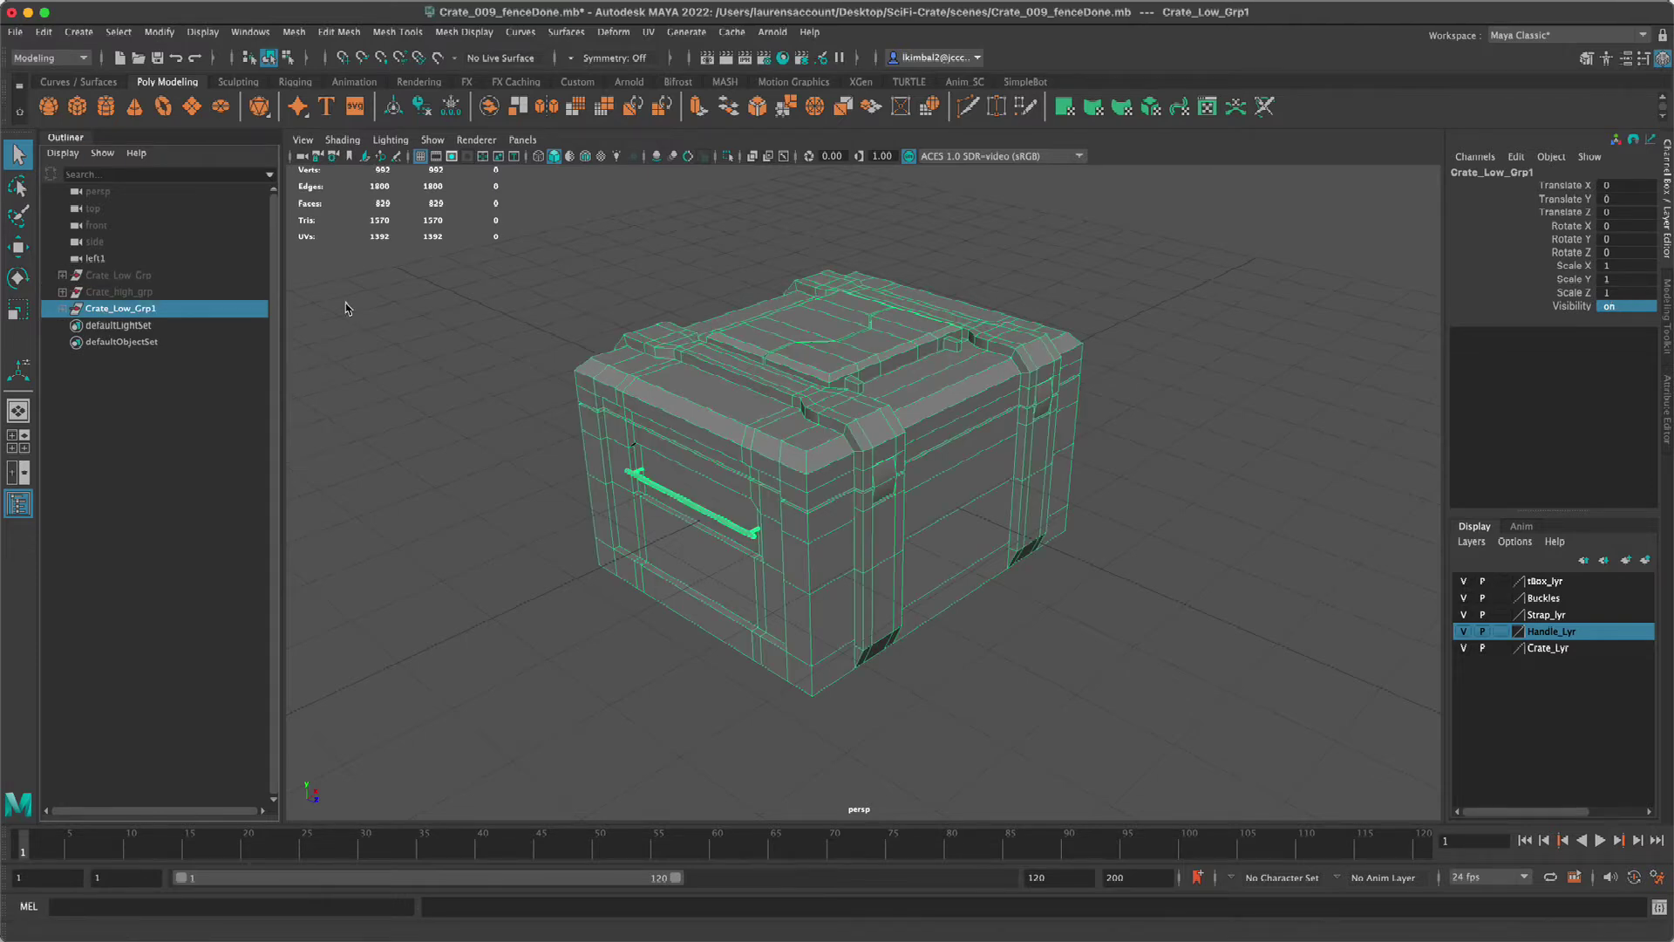
double_click(113, 311)
type("Crate_hig")
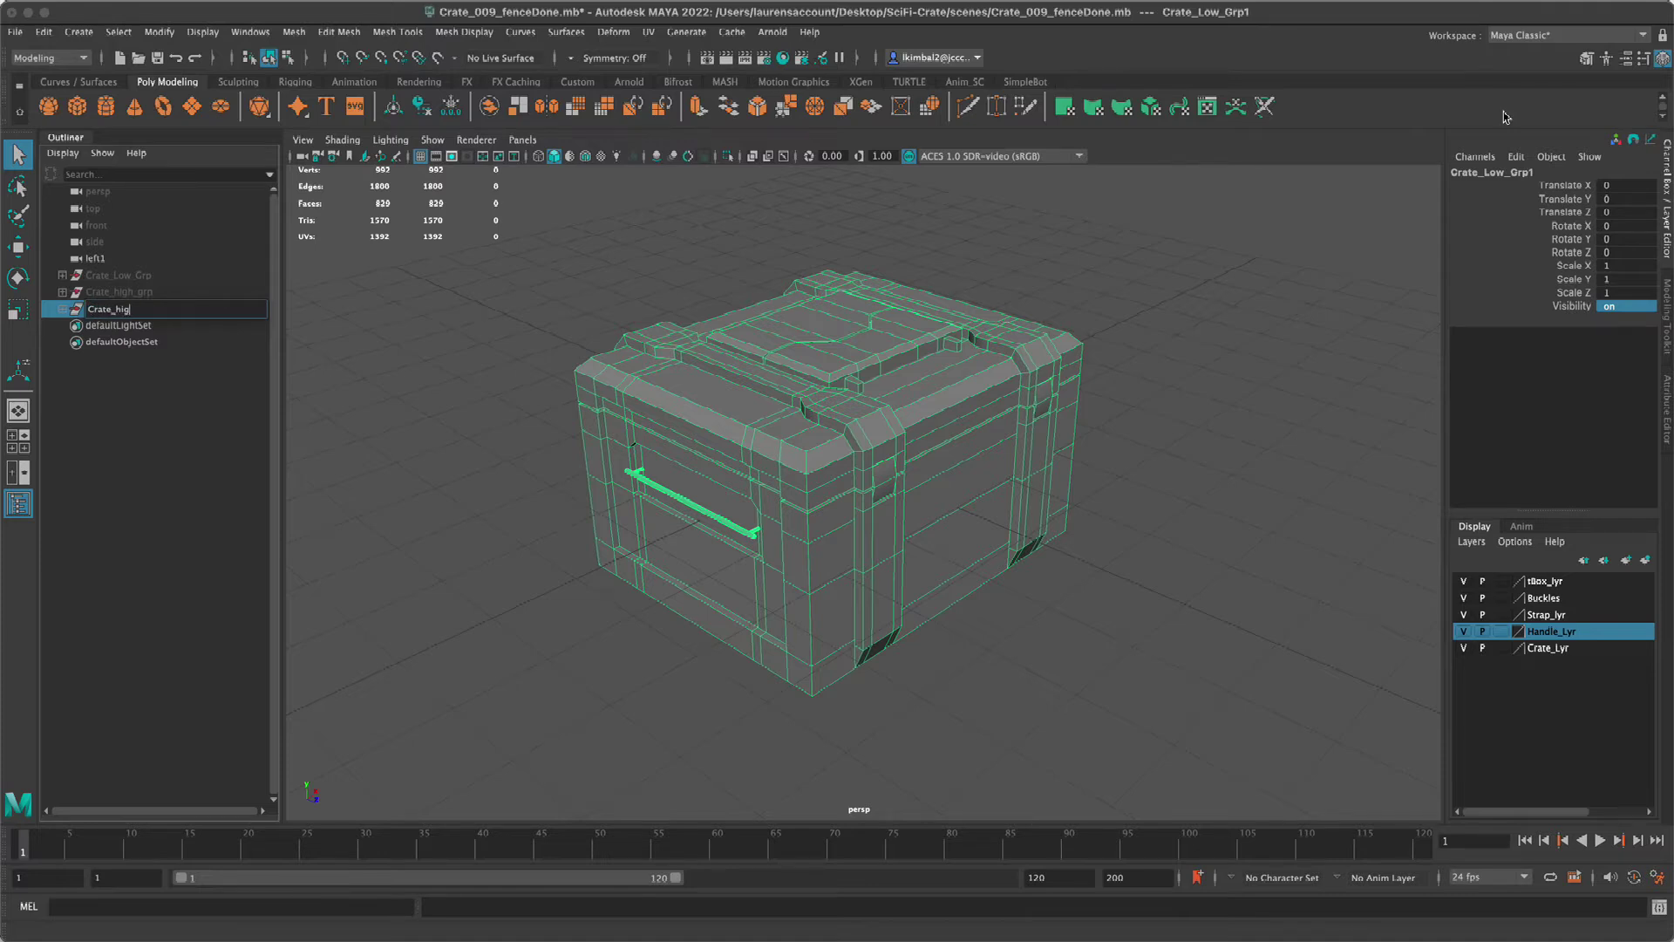
type("h_2_0_grp")
key("Return")
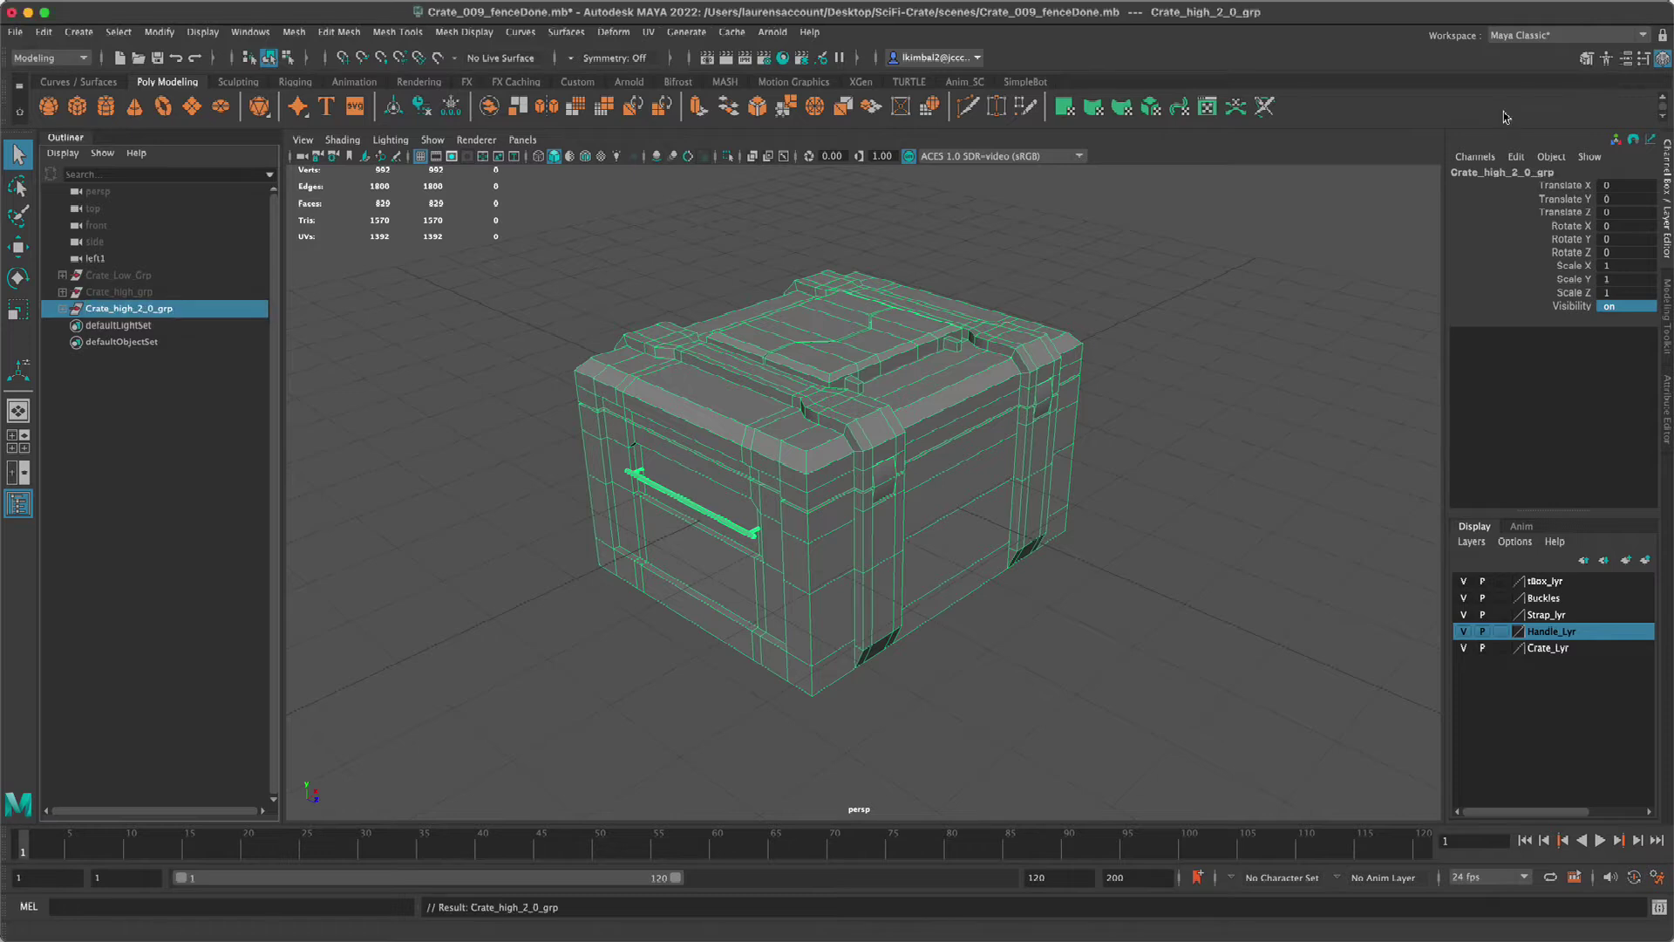
- Bevel the crate body mesh in the duplicated group and turn on Wireframe on Shaded in the viewport
left_click(1111, 436)
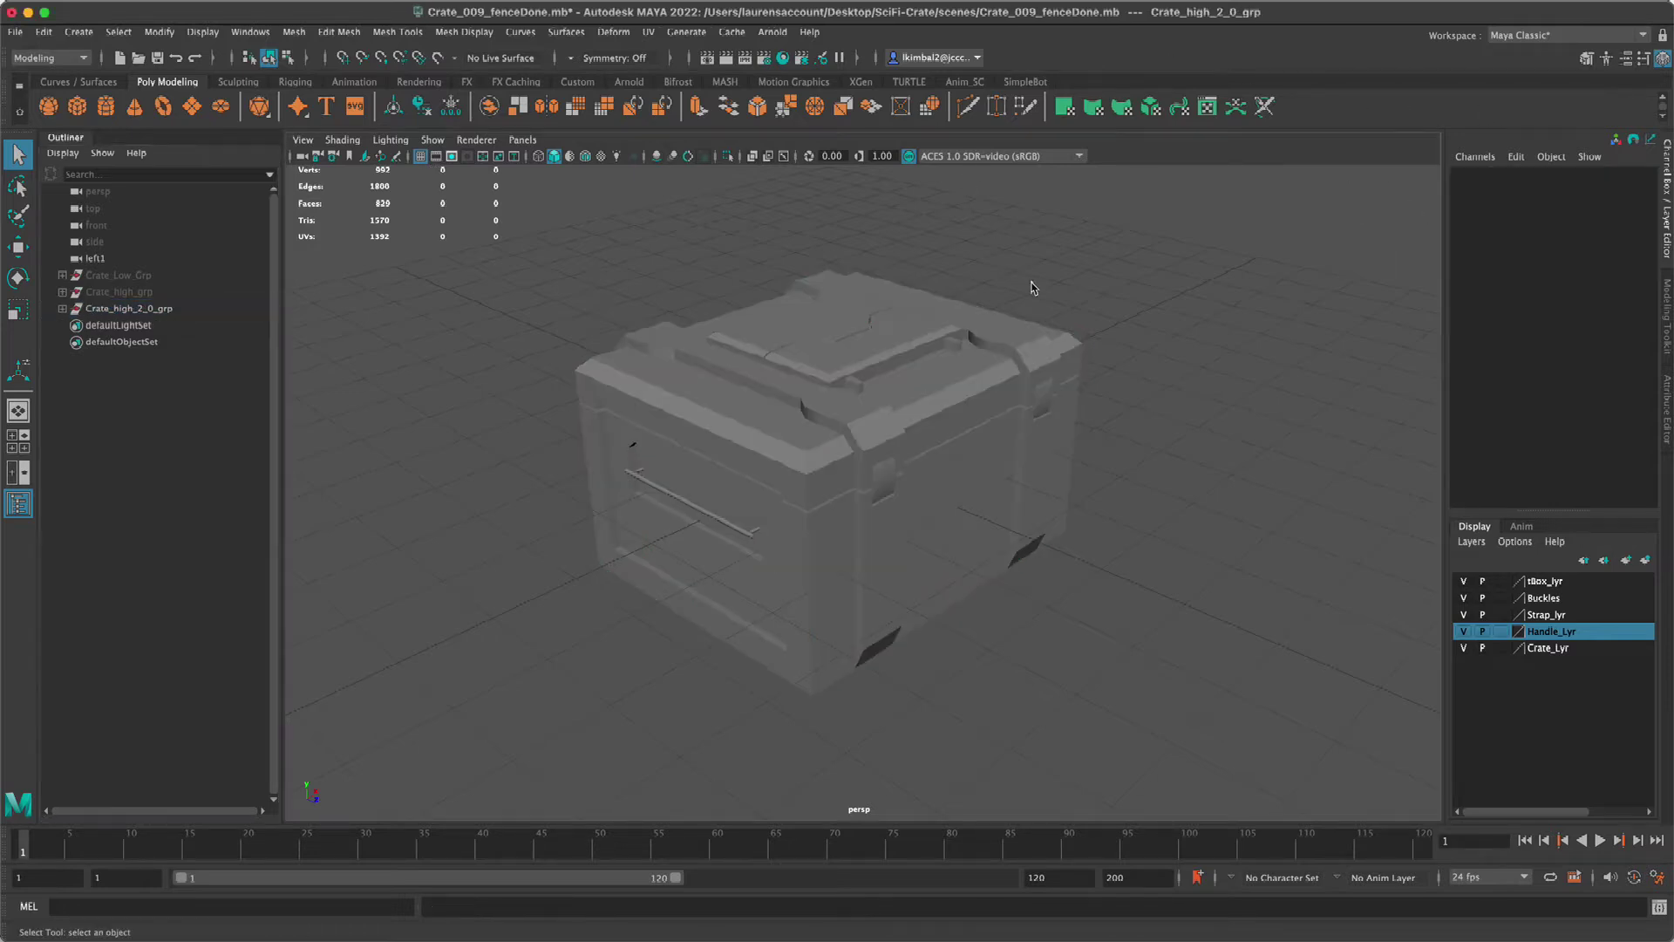
left_click_drag(1111, 436, 1199, 606, "alt")
left_click(1033, 401)
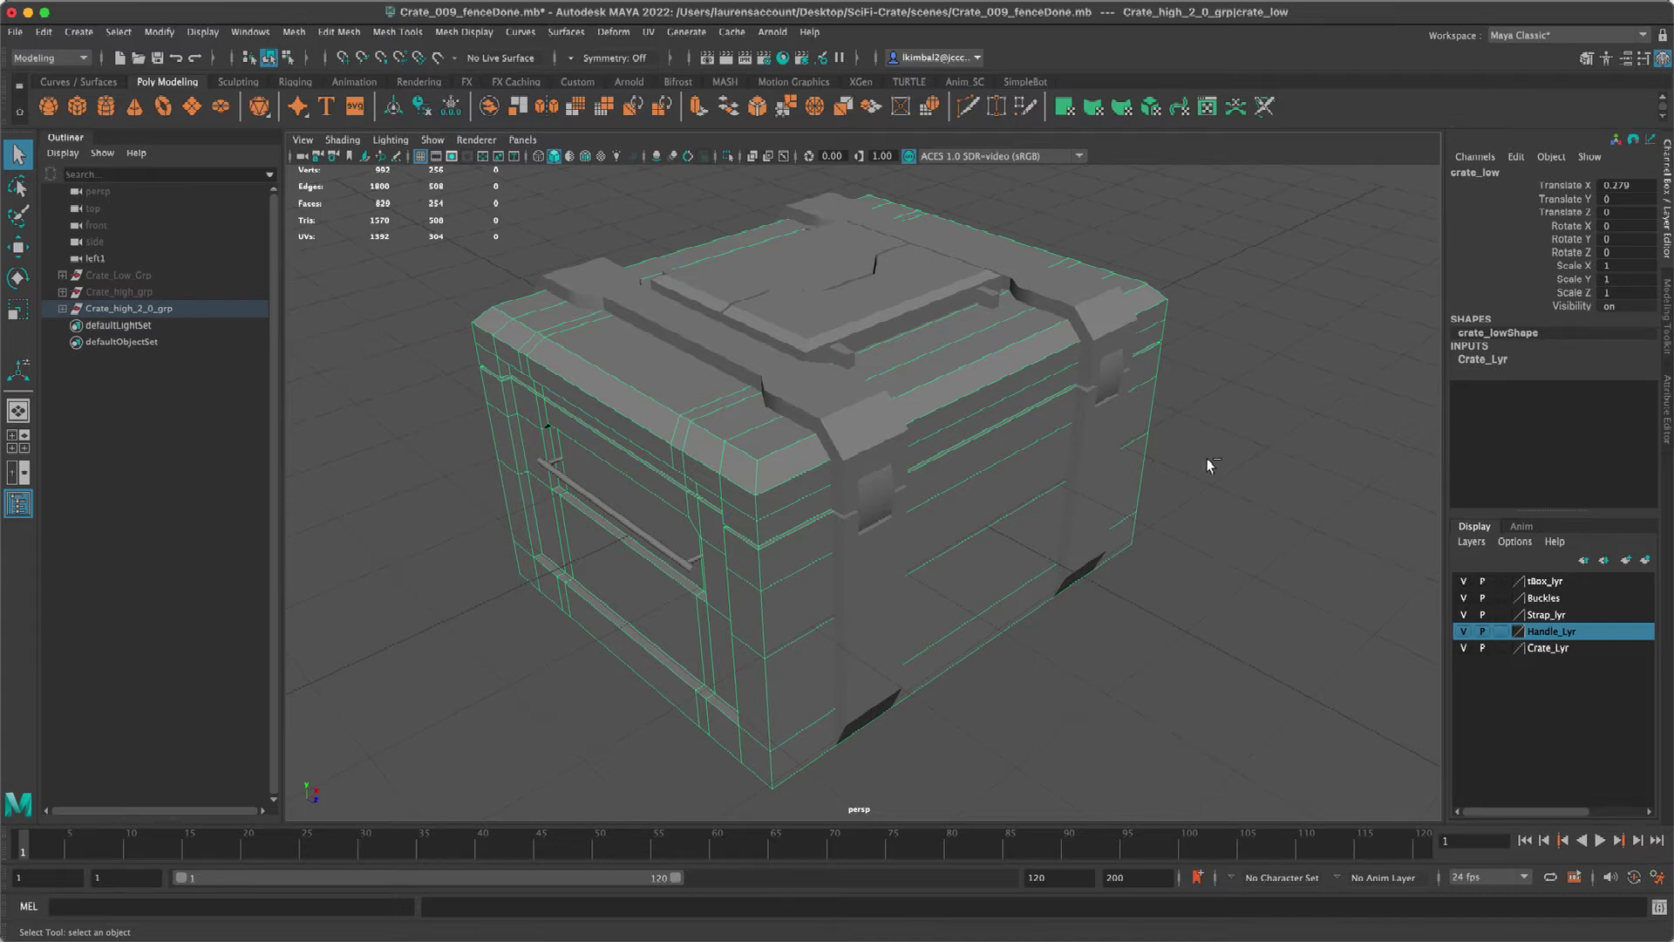
key("ctrl+b")
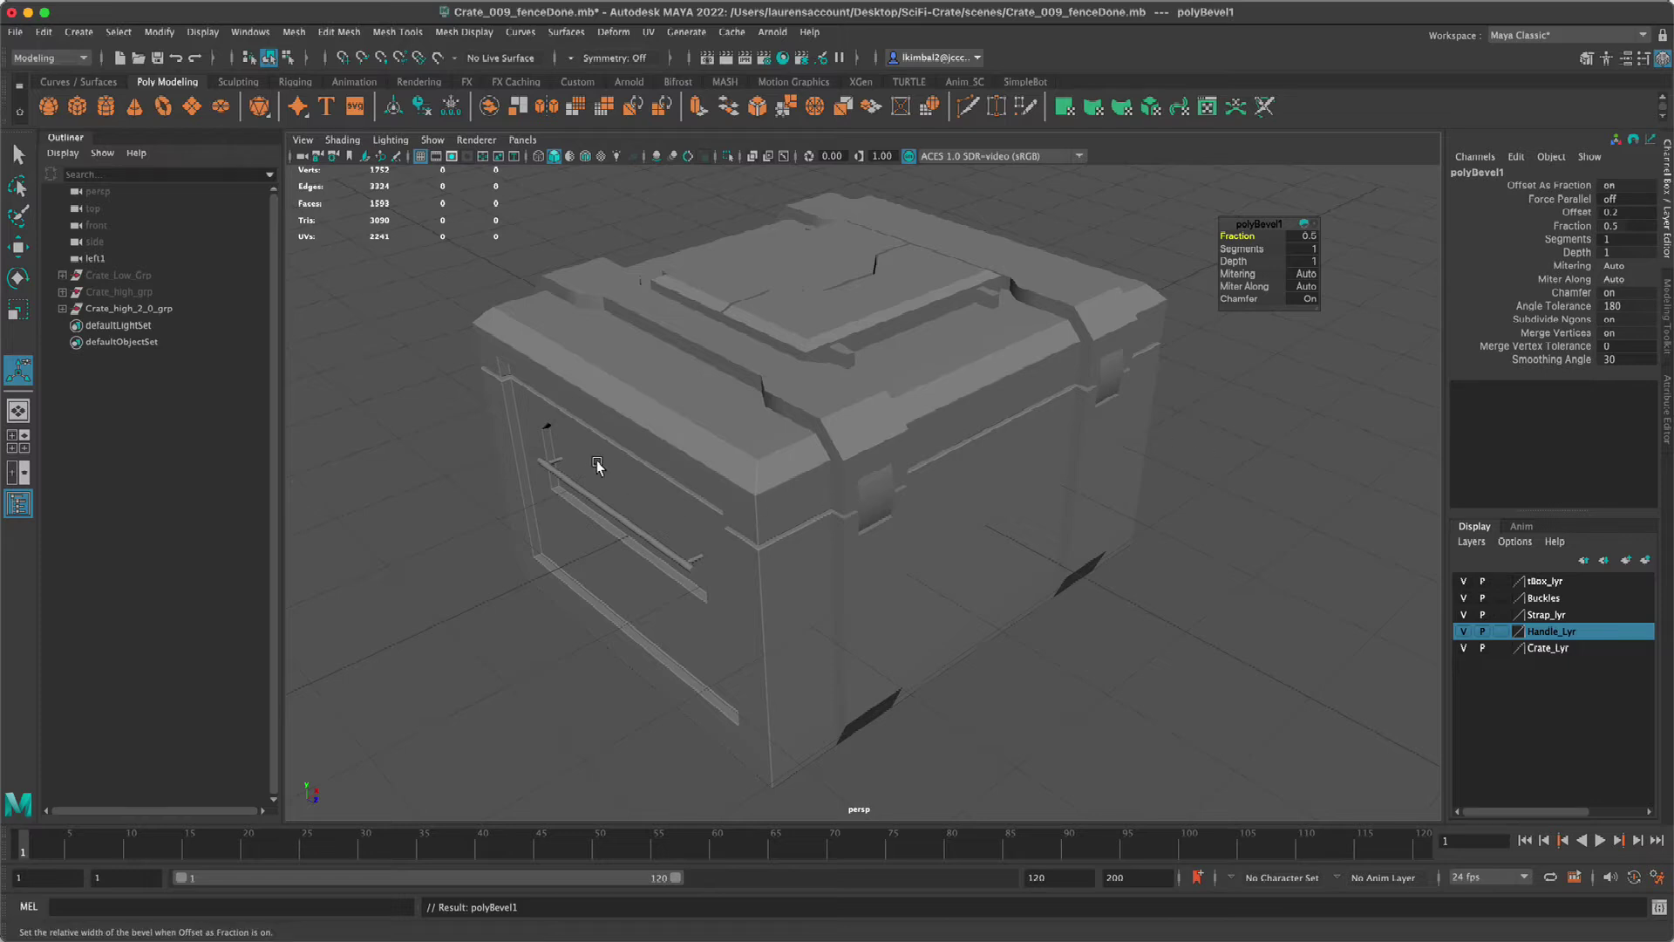
left_click(347, 139)
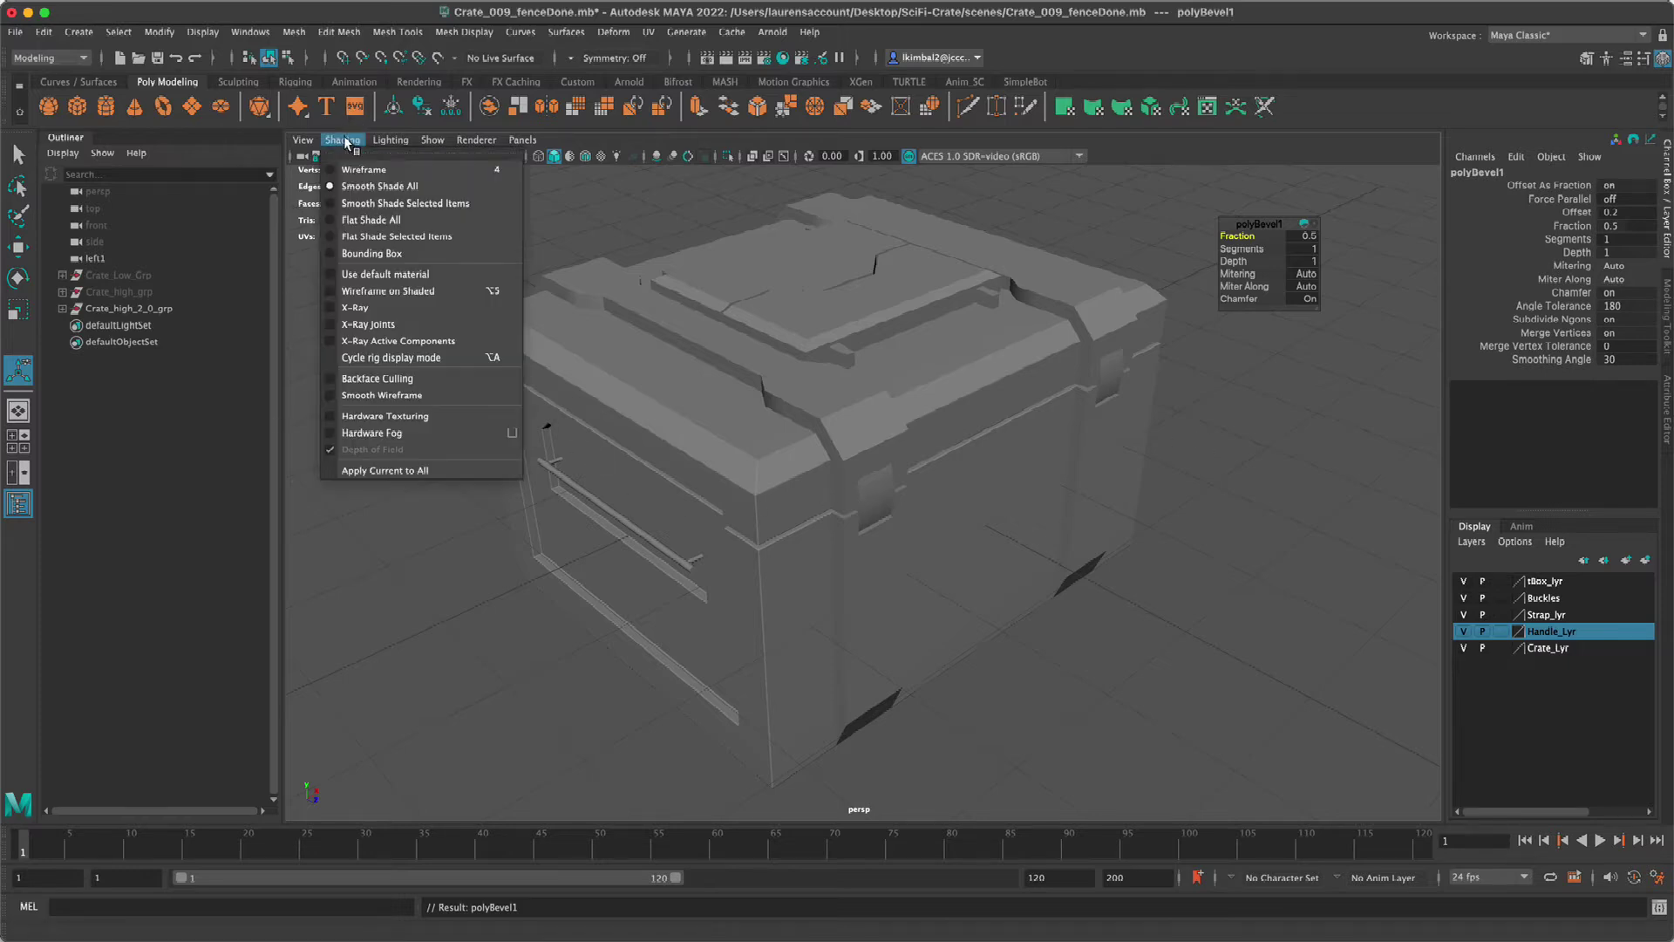
left_click(420, 297)
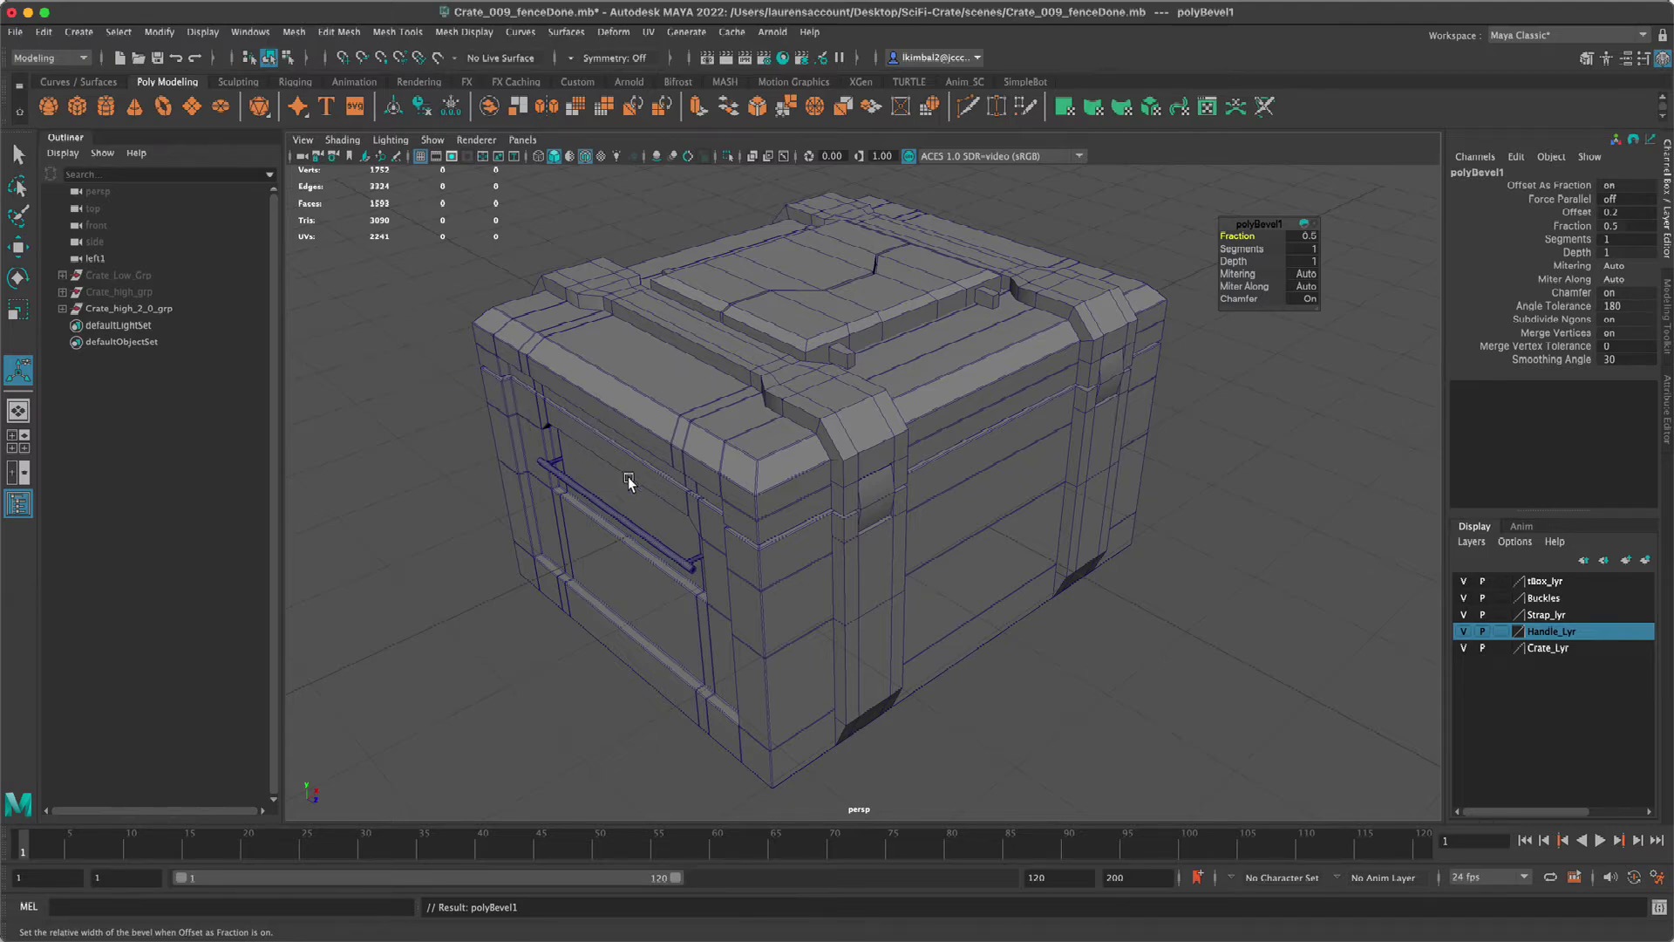
- Examine the new bevels on the crate body, comparing the strap's edges with the lid's front corner
right_click_drag(656, 446, 806, 567, "alt")
middle_click_drag(807, 567, 1016, 464, "alt")
right_click_drag(785, 576, 619, 552, "alt")
left_click_drag(954, 332, 800, 494, "alt")
right_click_drag(800, 494, 991, 606, "alt")
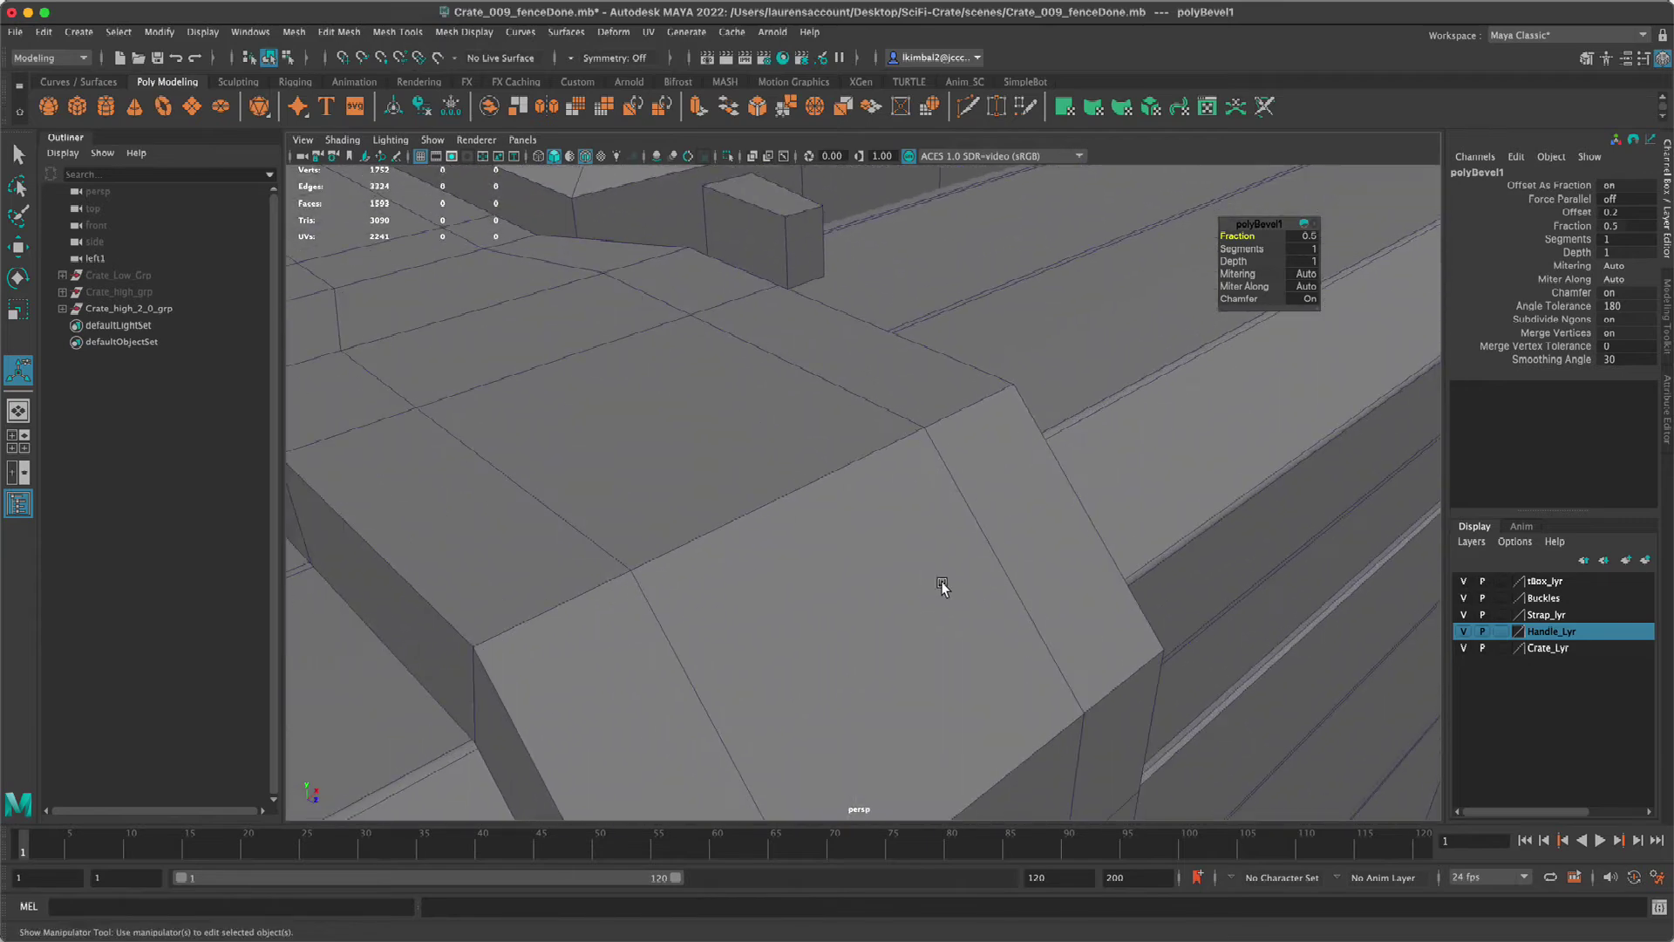
right_click_drag(761, 516, 614, 405, "alt")
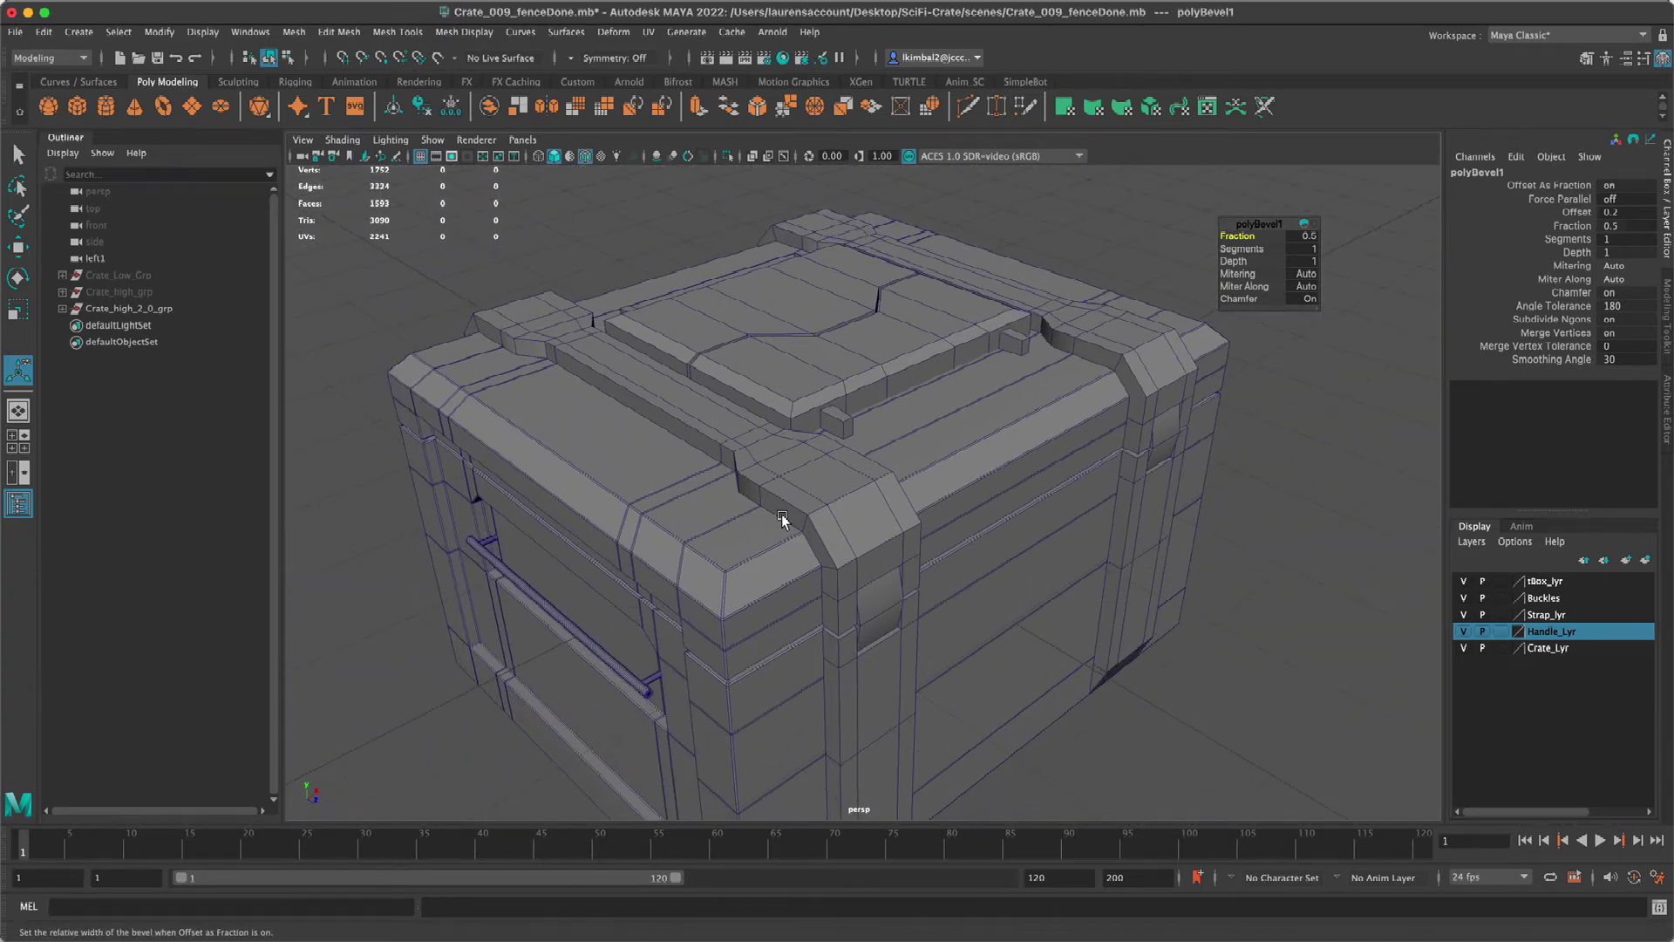
right_click_drag(1165, 651, 807, 596, "alt")
middle_click_drag(566, 558, 636, 473, "alt")
right_click_drag(635, 473, 963, 622, "alt")
right_click_drag(796, 428, 867, 523, "alt")
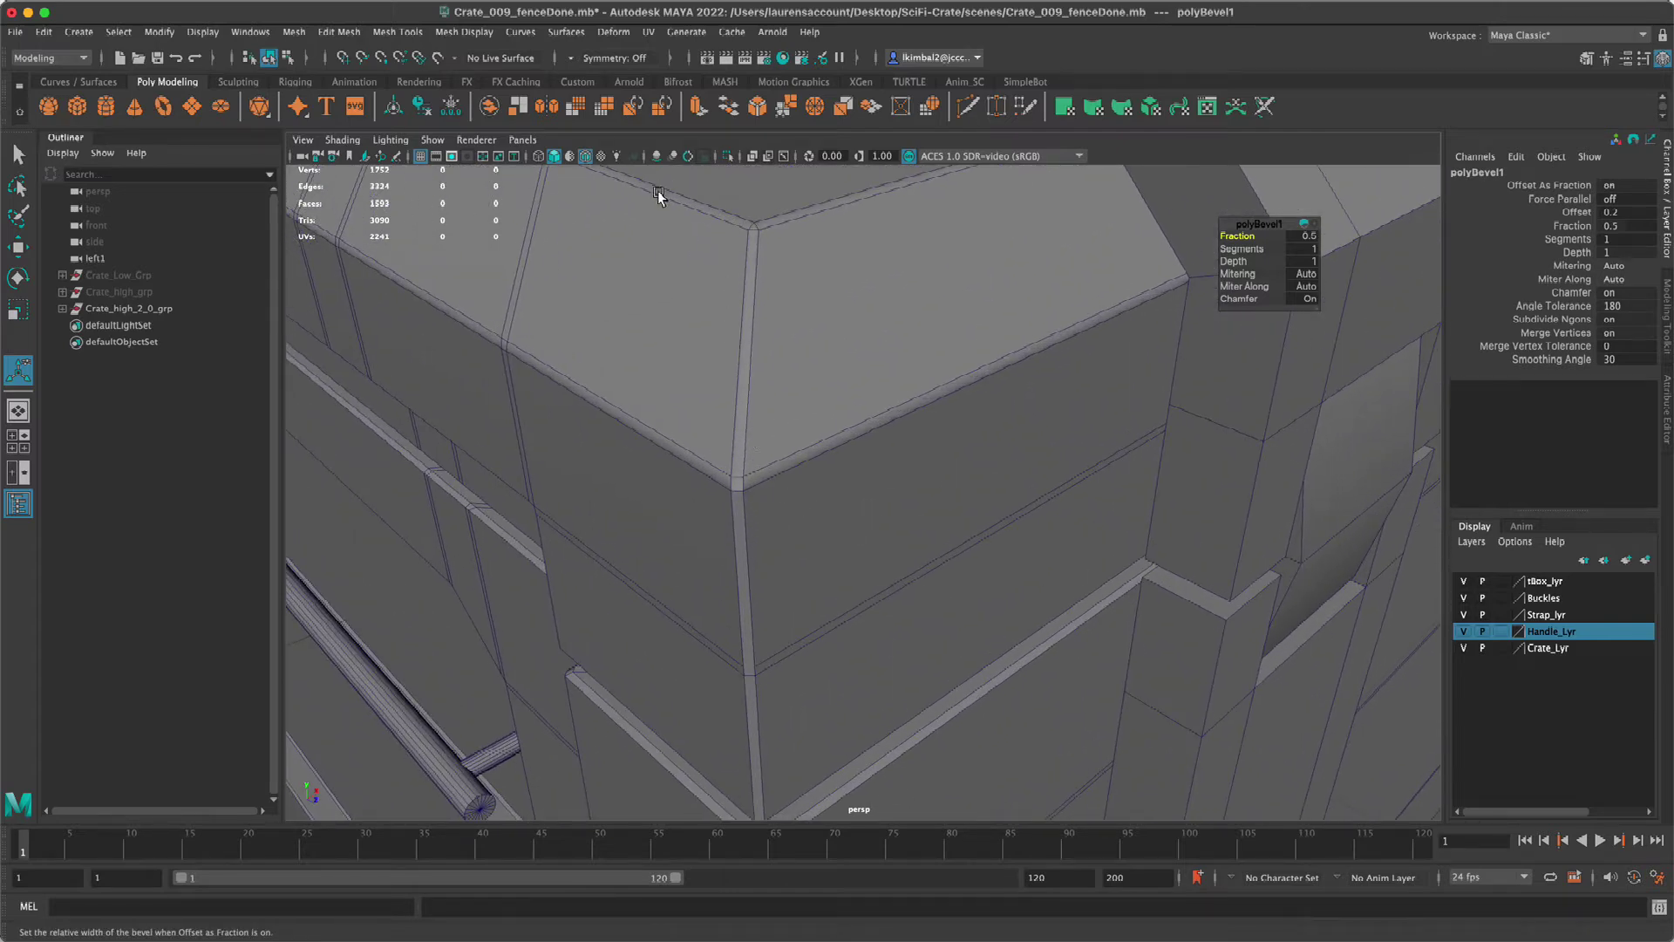
right_click_drag(588, 649, 373, 486, "alt")
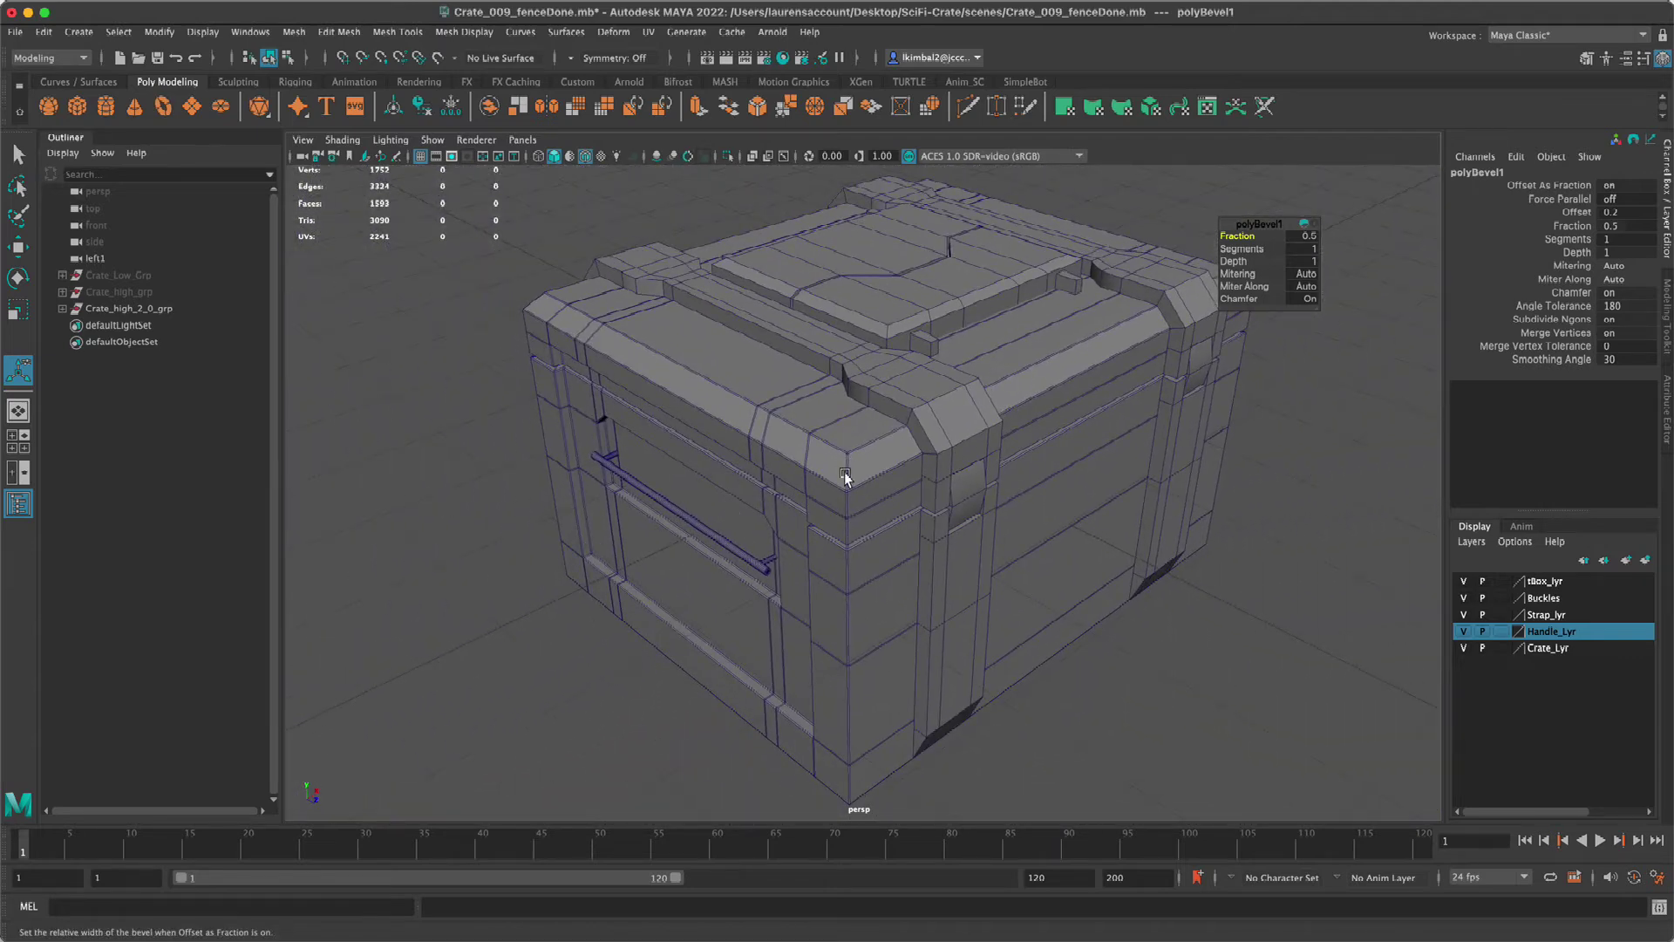
right_click_drag(710, 373, 901, 574, "alt")
middle_click_drag(820, 418, 893, 583, "alt")
right_click_drag(811, 506, 886, 574, "alt")
middle_click_drag(896, 645, 838, 469, "alt")
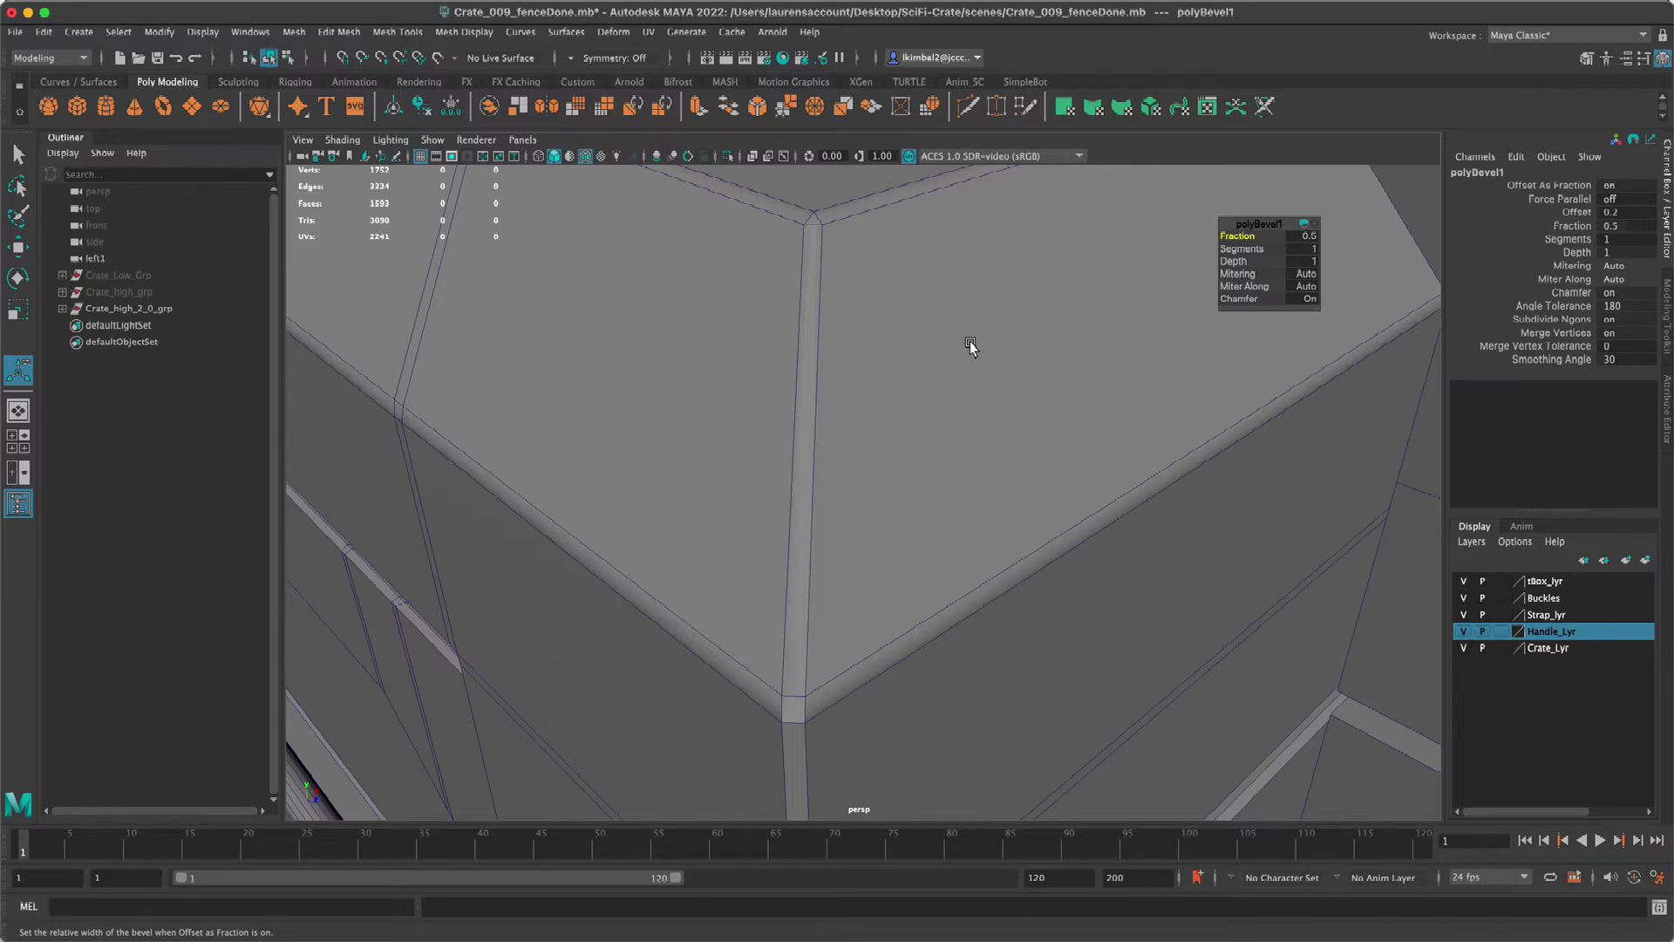
right_click_drag(970, 342, 956, 346, "alt")
middle_click_drag(956, 345, 1012, 324, "alt")
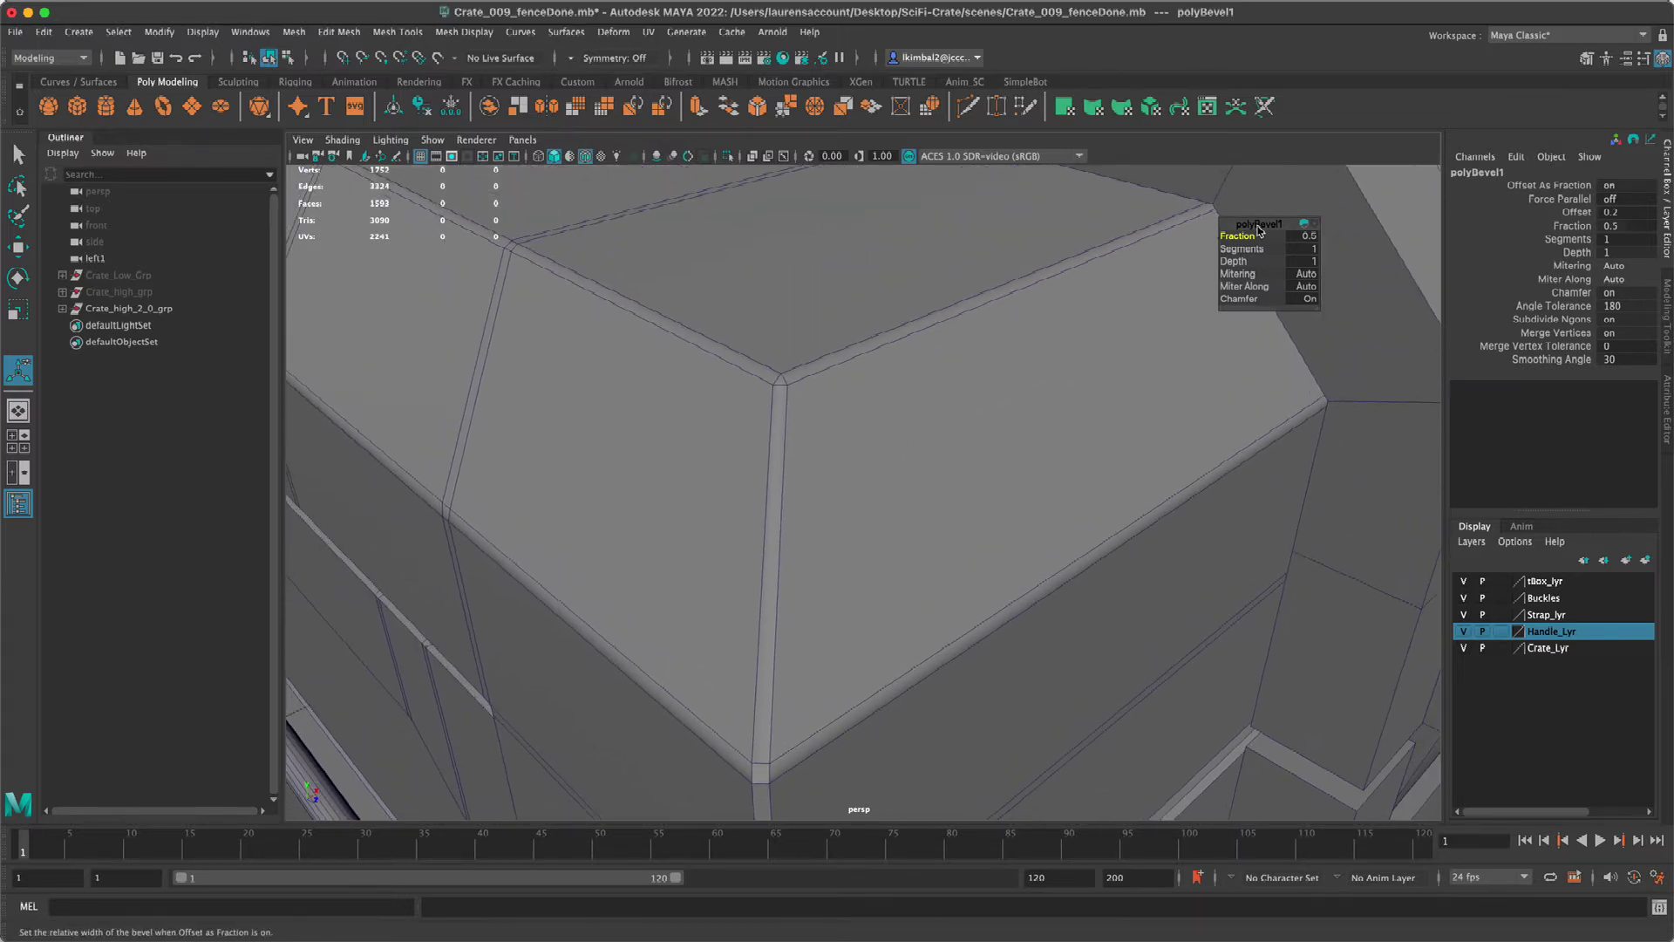
- Move the bevel's settings box beside the lid corner and set the bevel's Segments to 2
middle_click_drag(1261, 253, 1223, 291)
left_click_drag(1223, 290, 1171, 309)
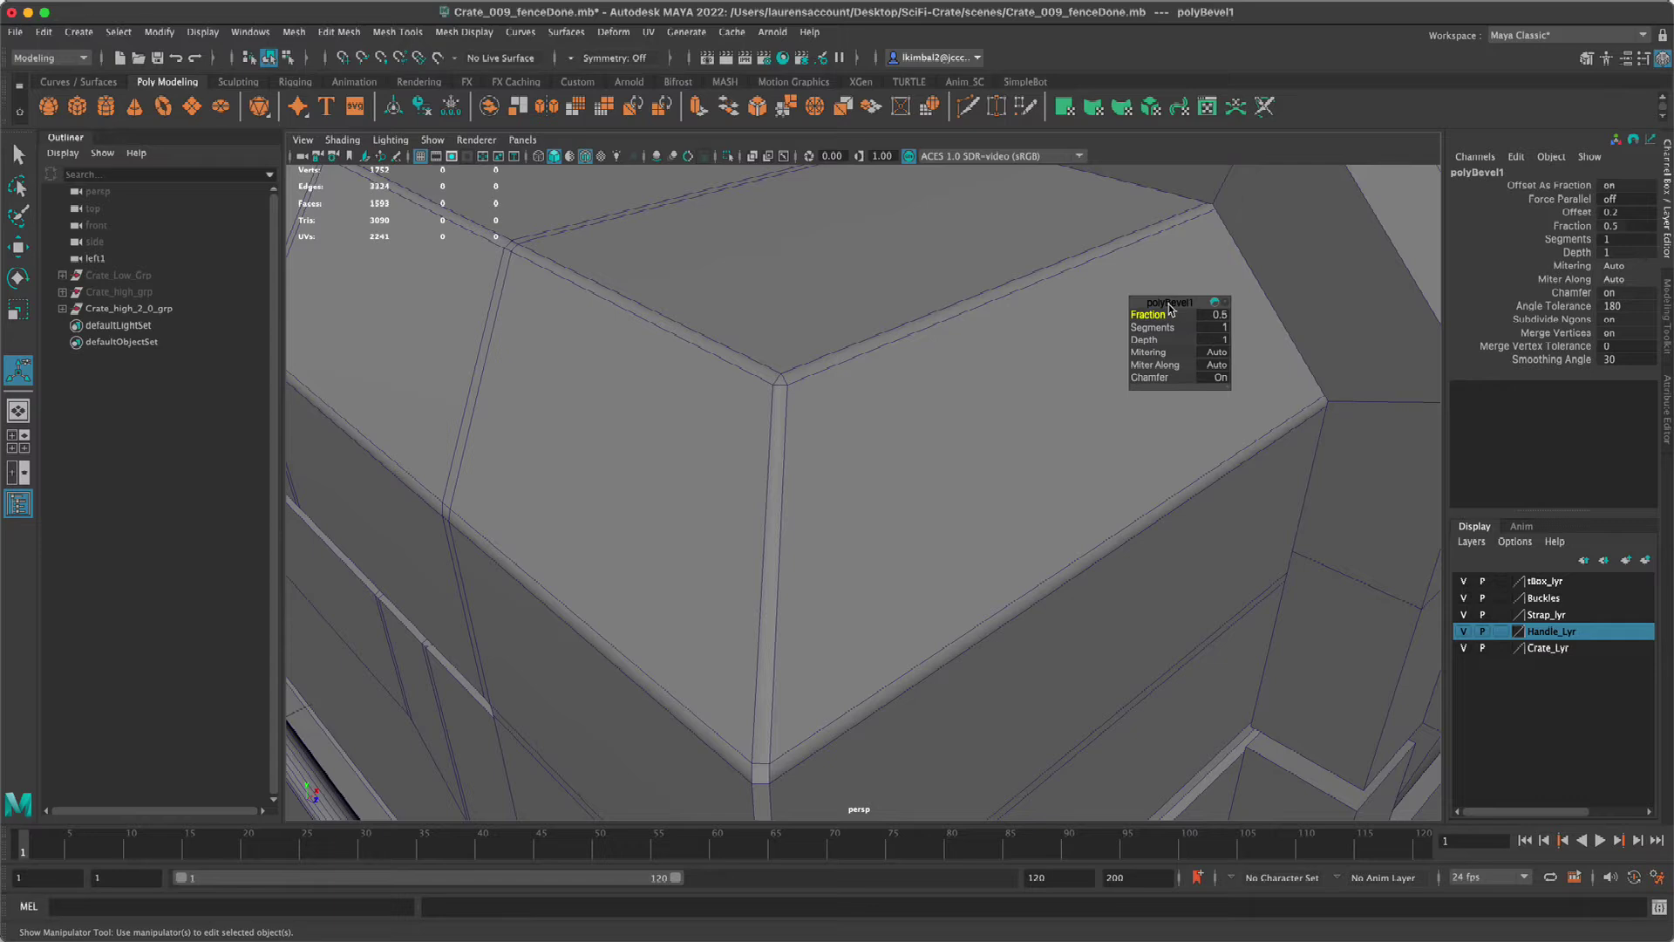
key("w")
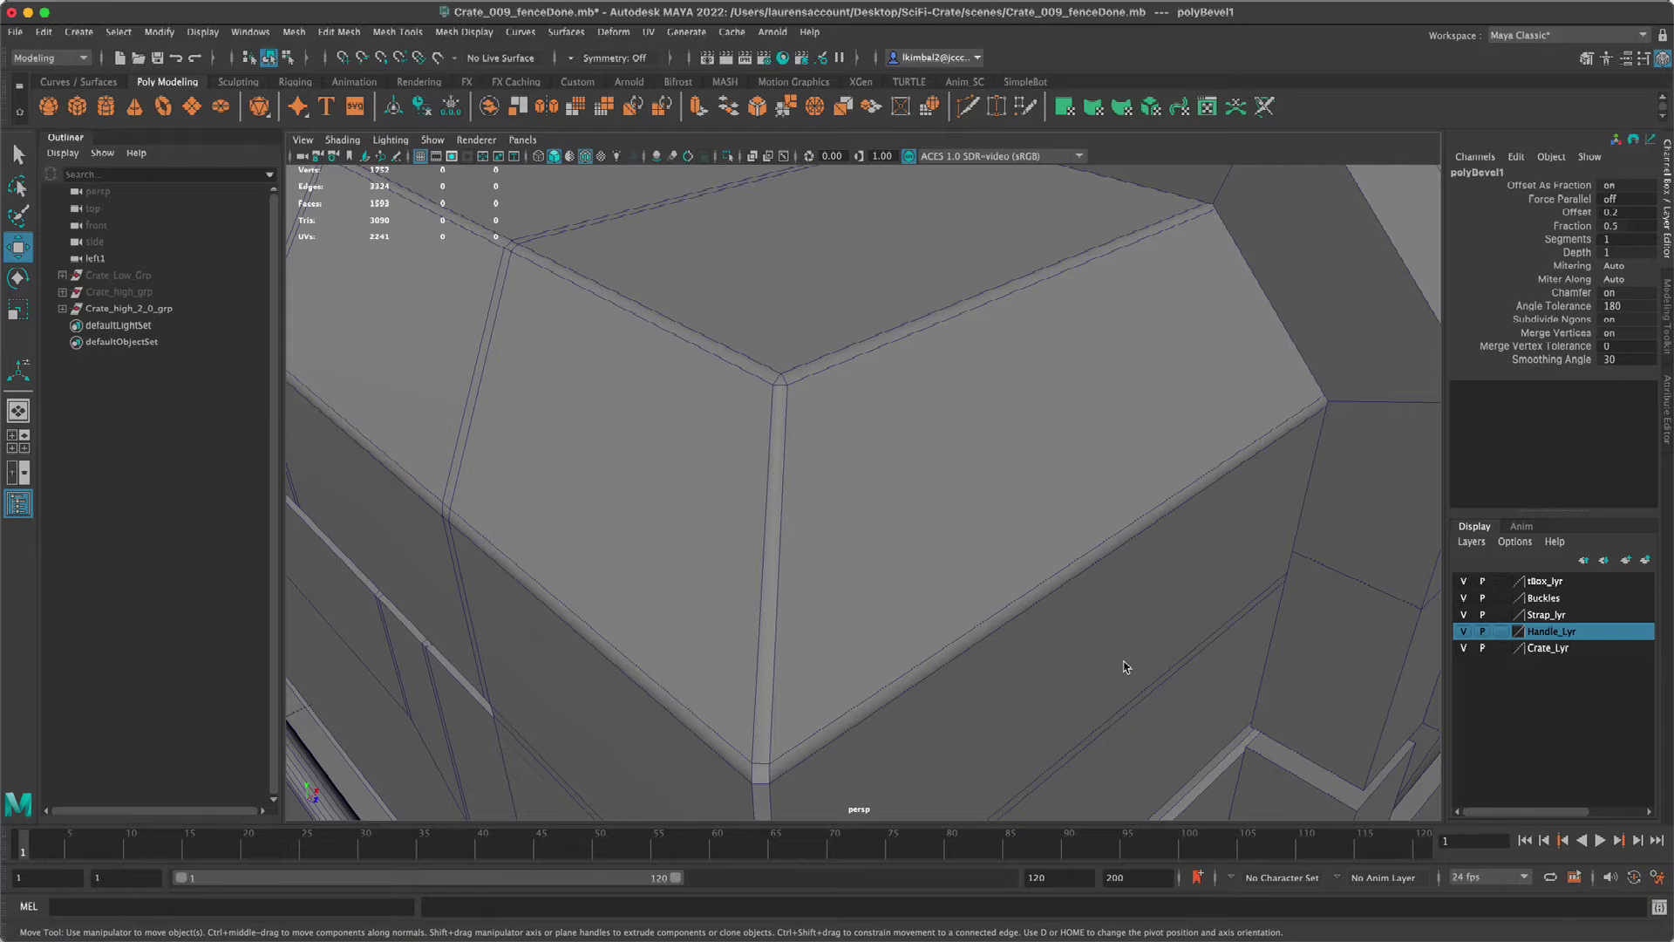
key("t")
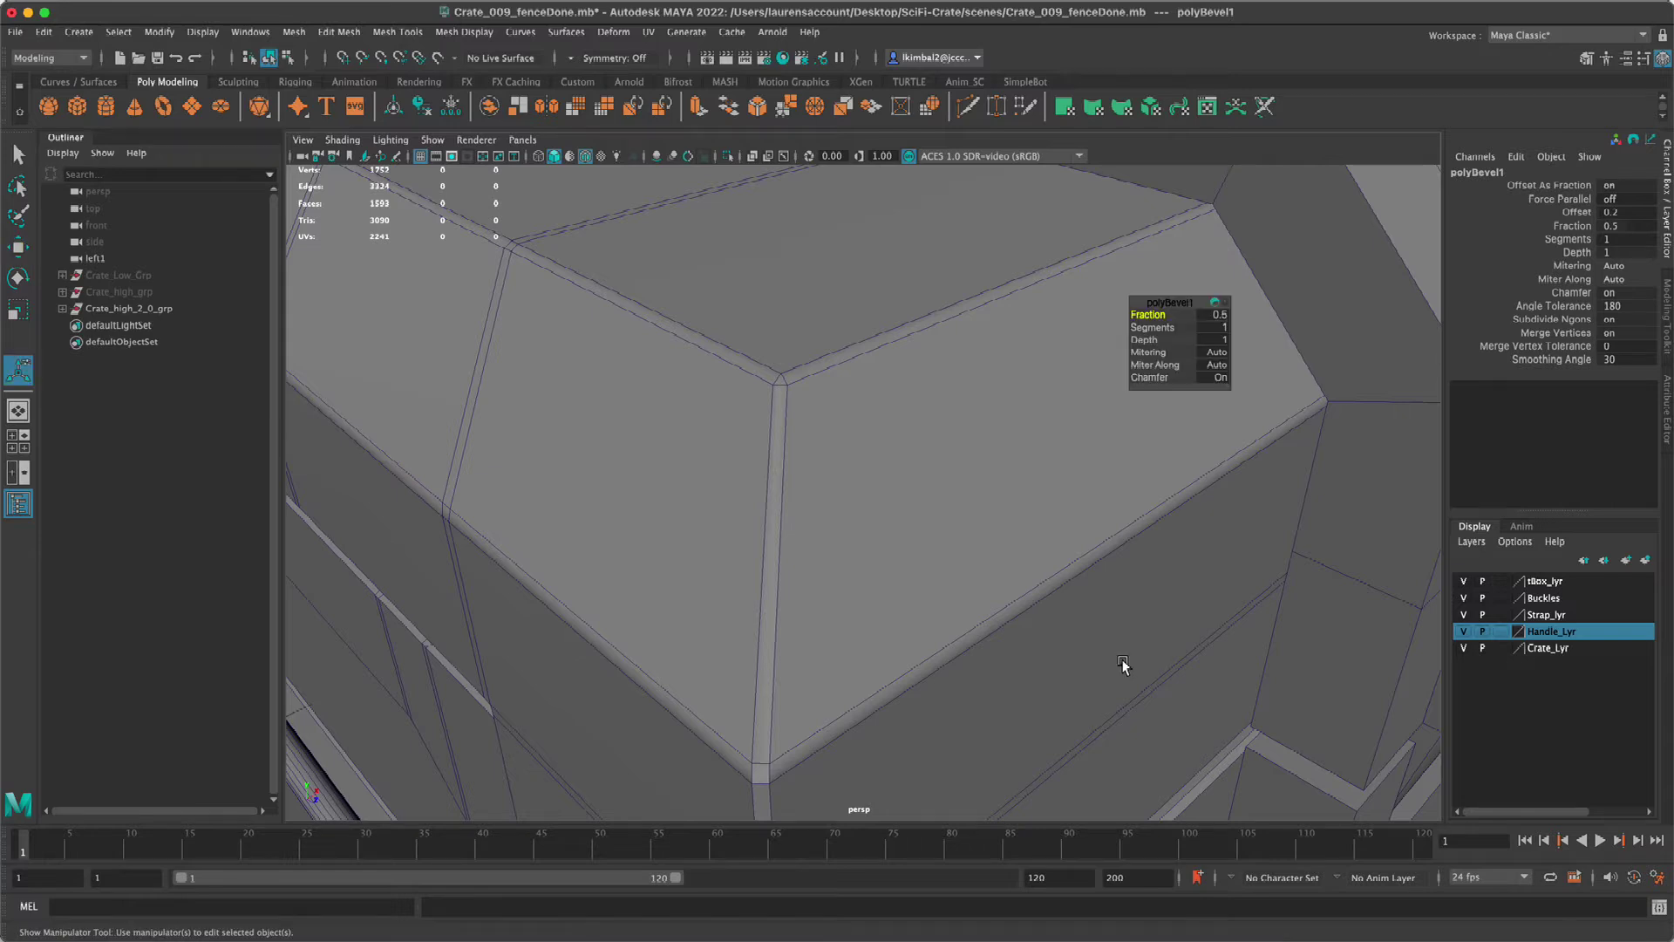
left_click(1214, 327)
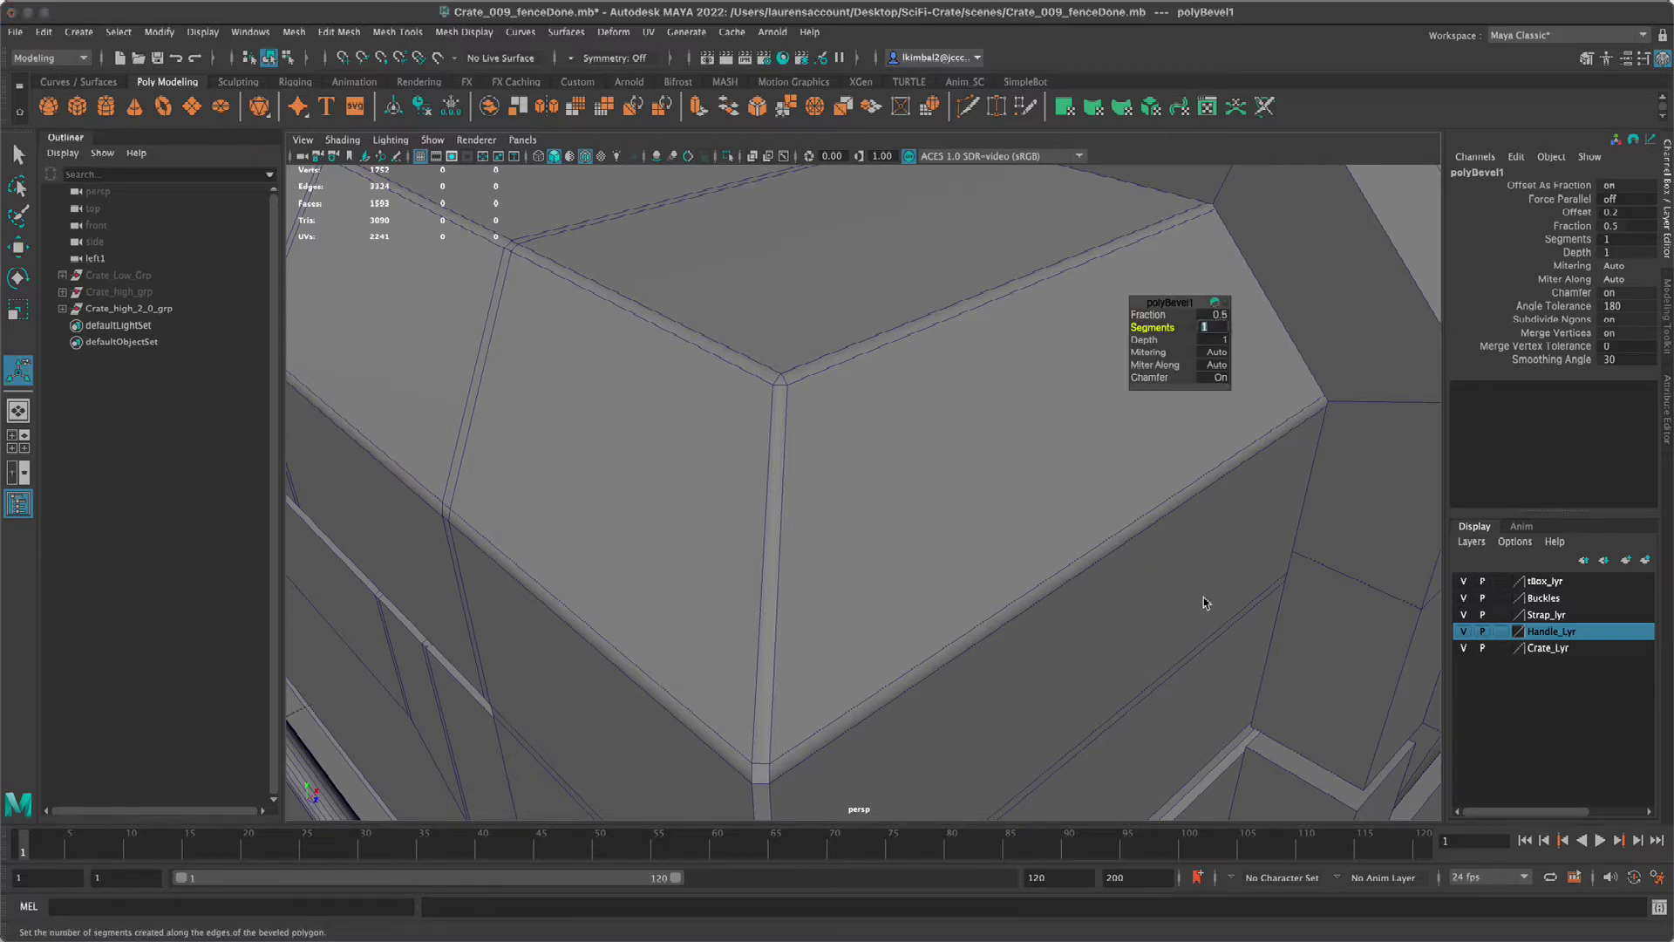
type("2")
key("Return")
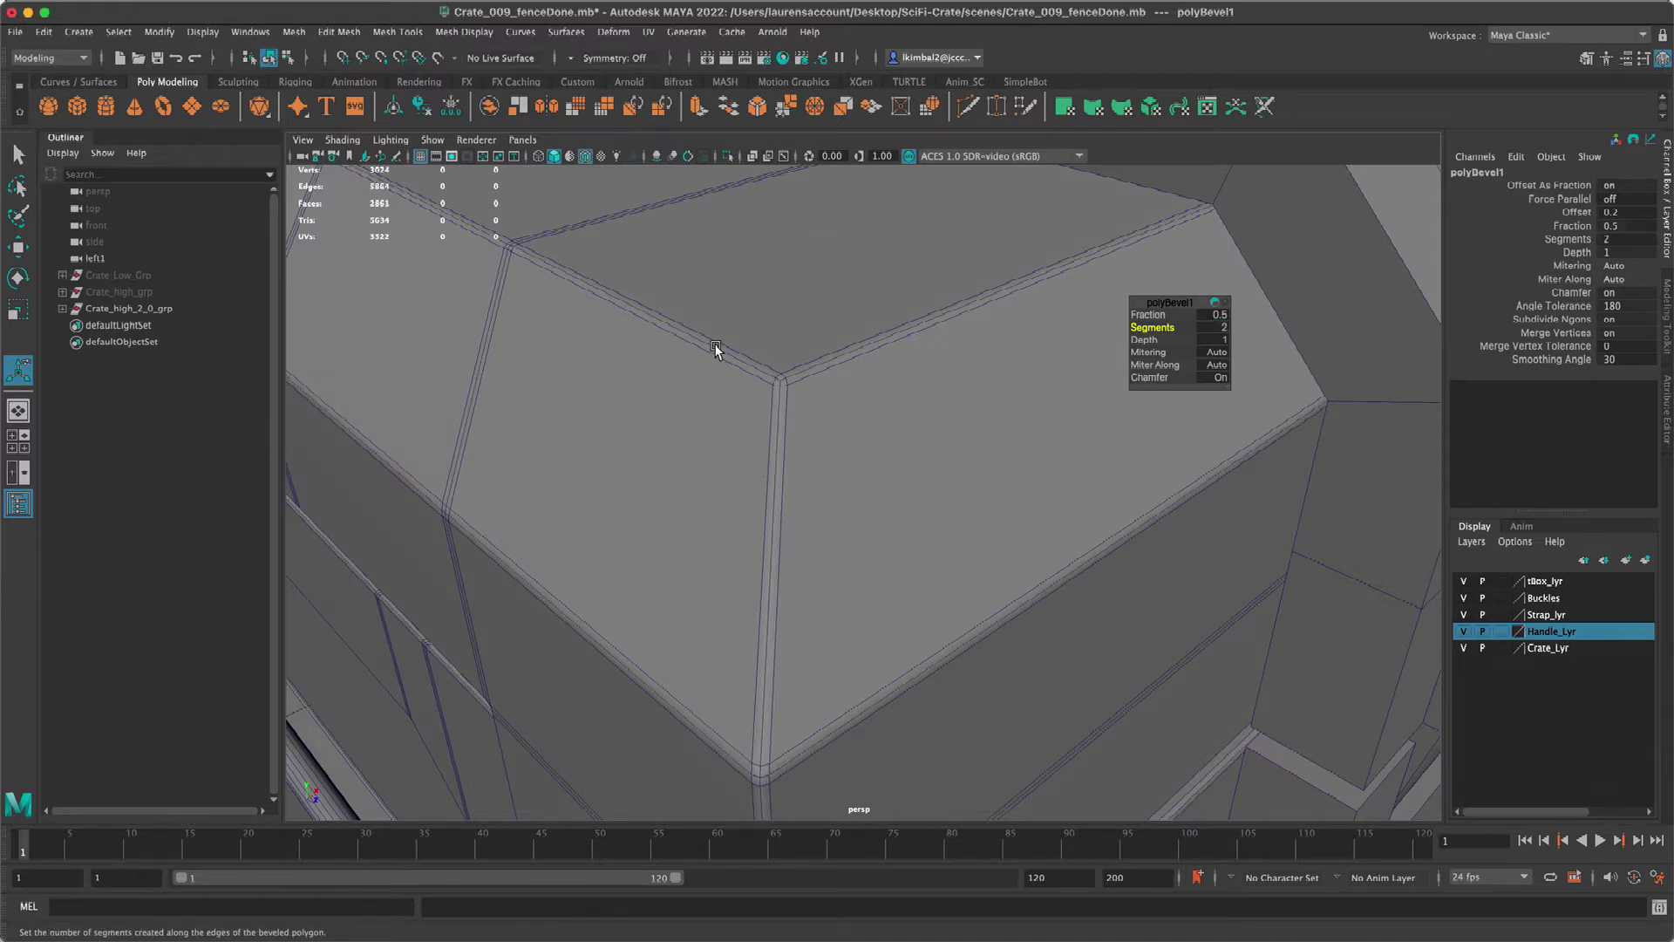
right_click_drag(676, 353, 703, 410, "alt")
left_click_drag(807, 360, 746, 463, "alt")
right_click_drag(747, 463, 705, 477, "alt")
mouse_move(705, 476)
middle_mouse_down("alt")
mouse_move(730, 489)
mouse_move(704, 472)
middle_mouse_up("alt")
right_click_drag(704, 472, 735, 497, "alt")
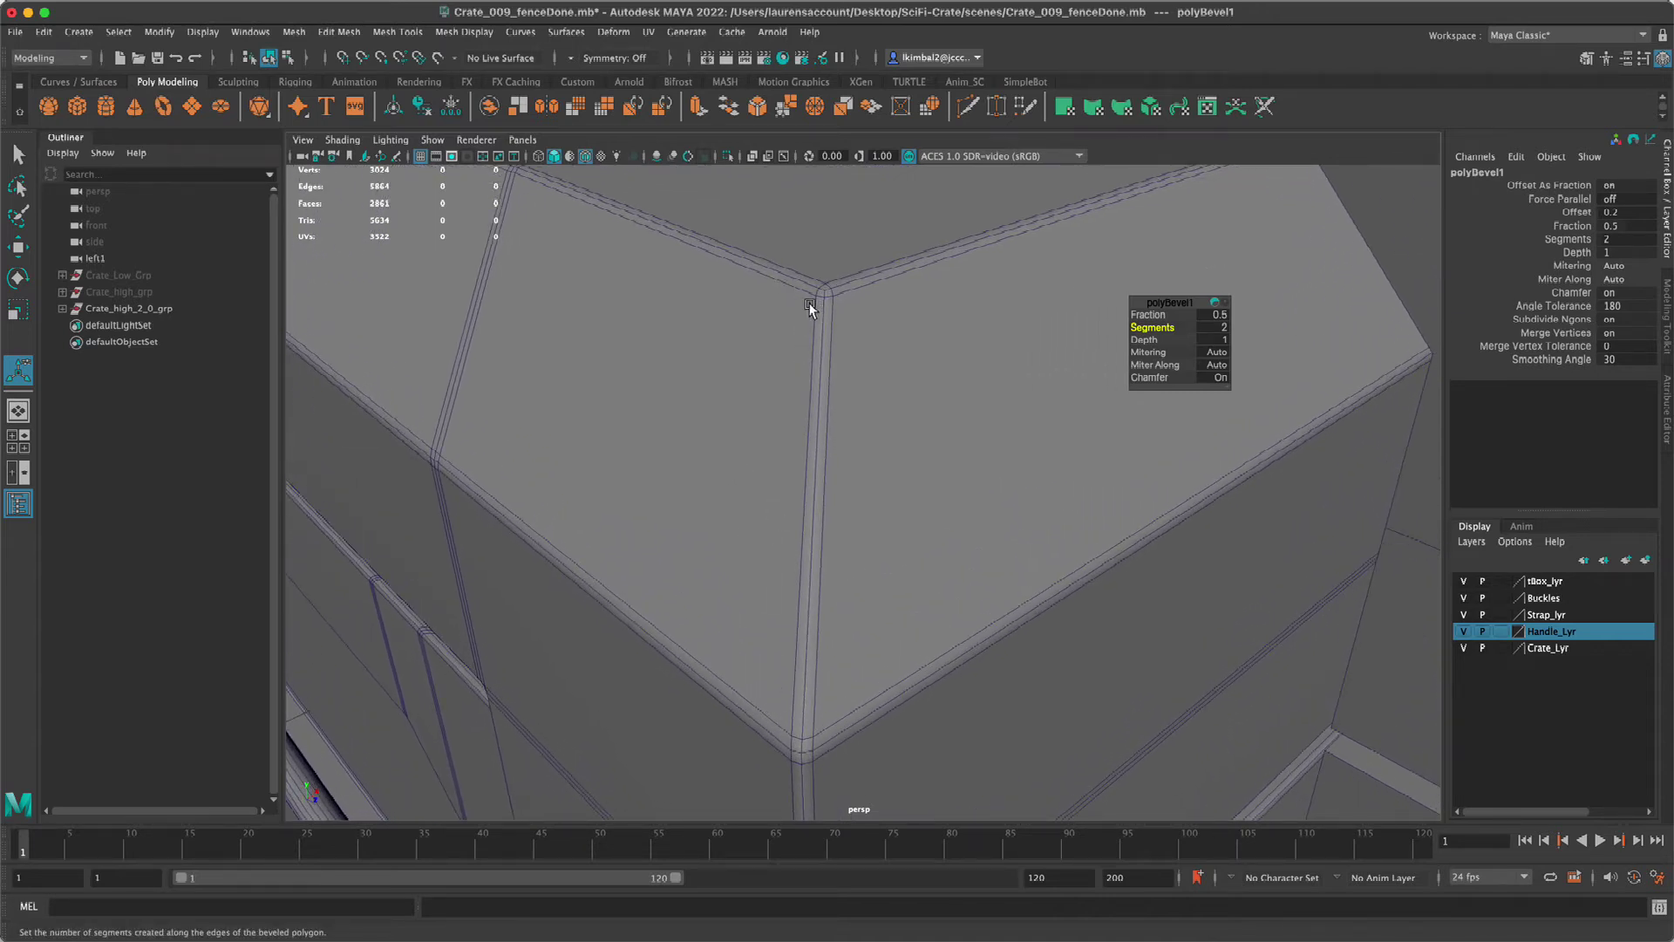
- Set the crate body bevel's Fraction to 1
left_click(1214, 314)
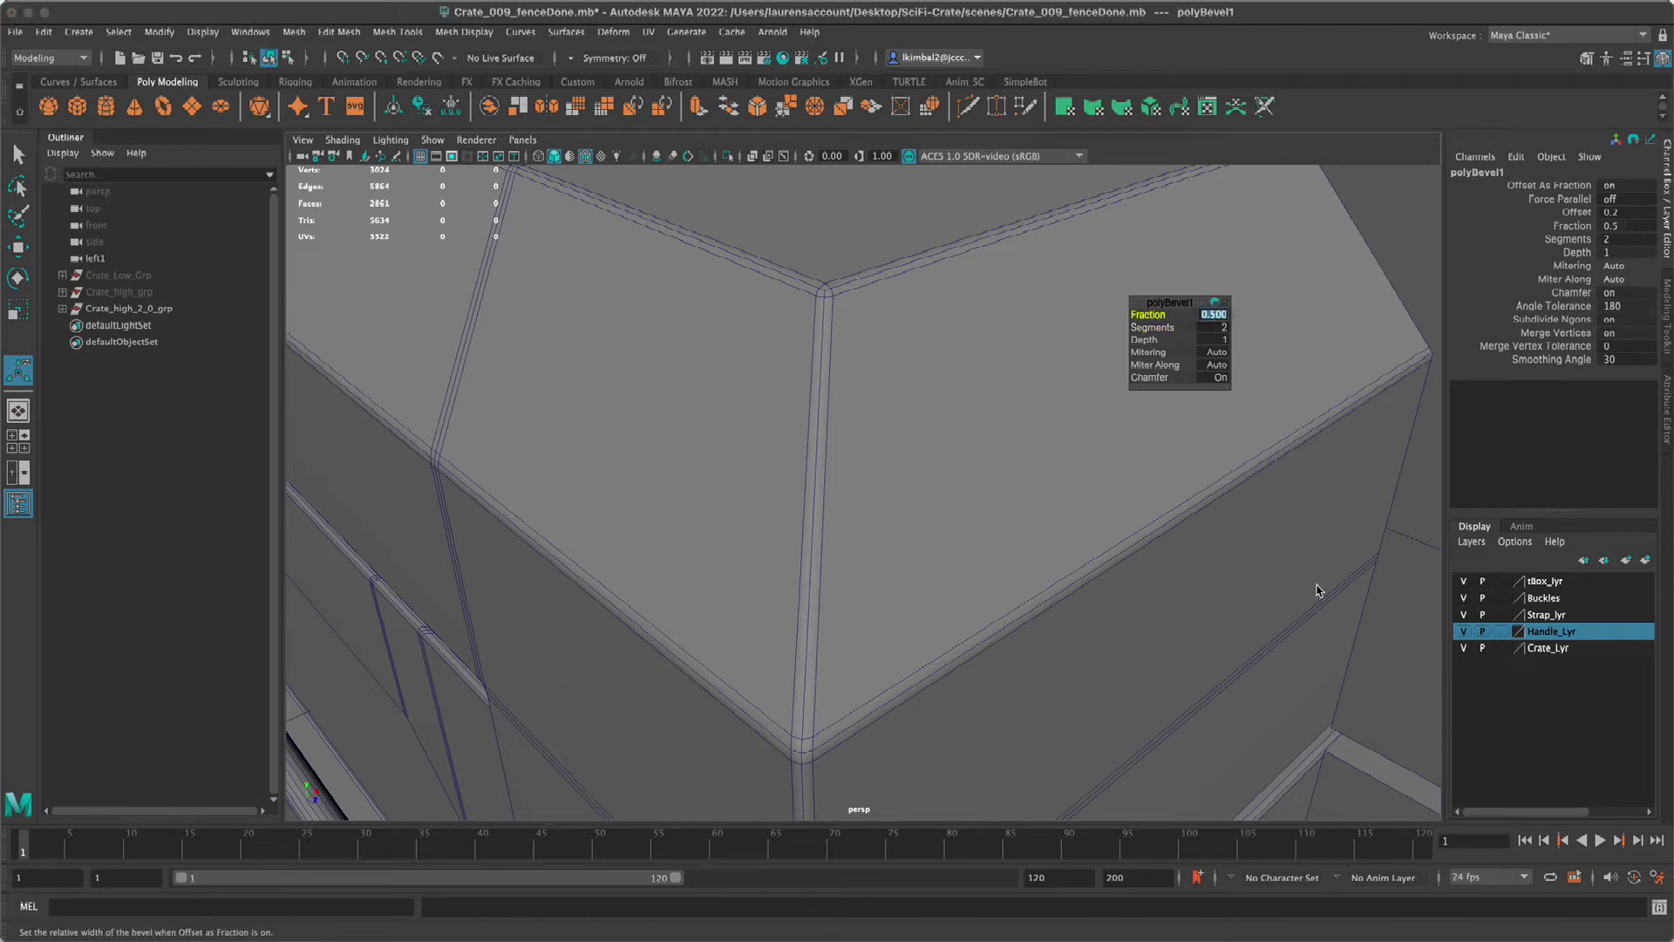
type("1")
key("Return")
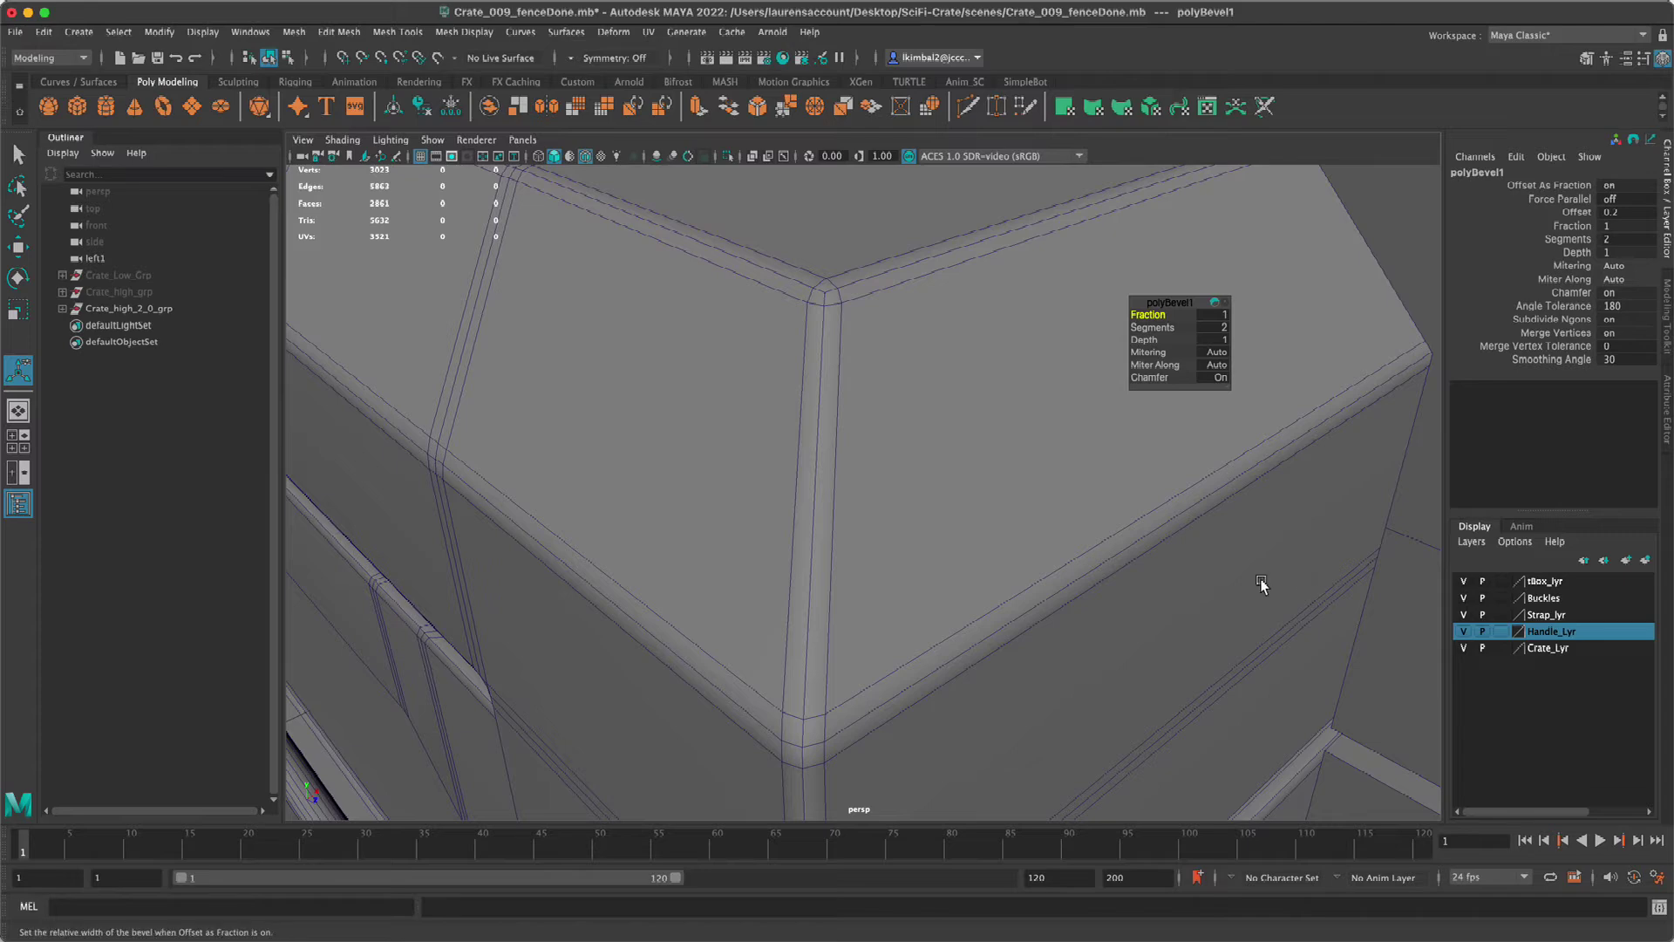
right_click_drag(928, 546, 621, 471, "alt")
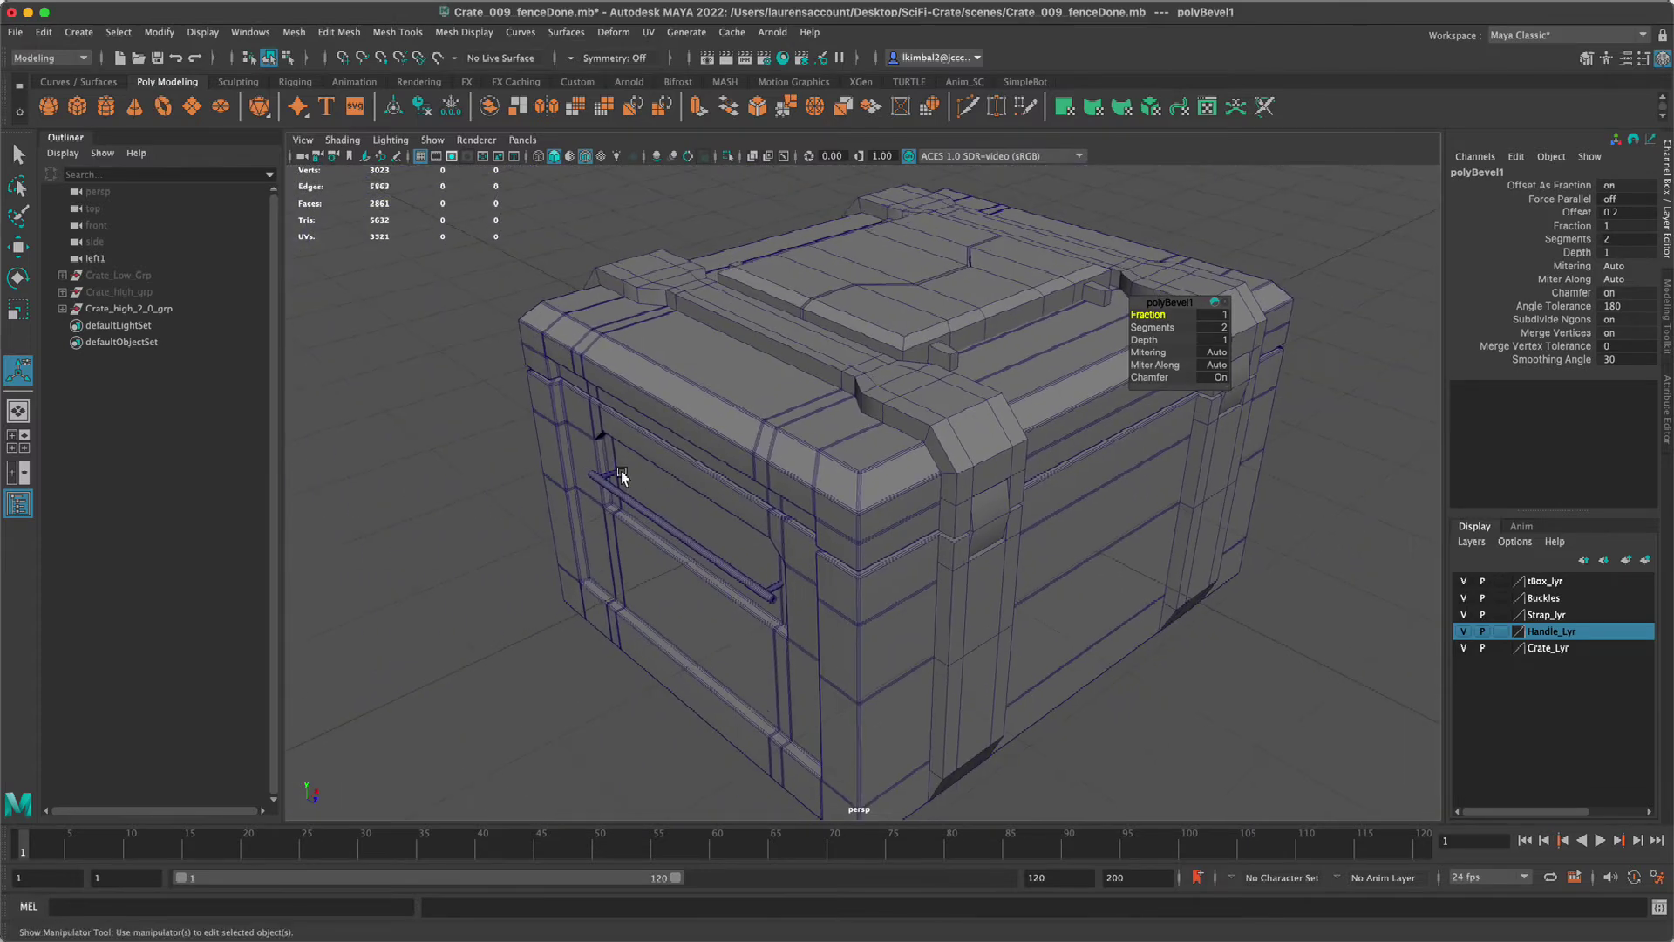
- Turn on smooth mesh preview for the beveled crate body in Crate_high_2_0_grp and clear the selection
key("3")
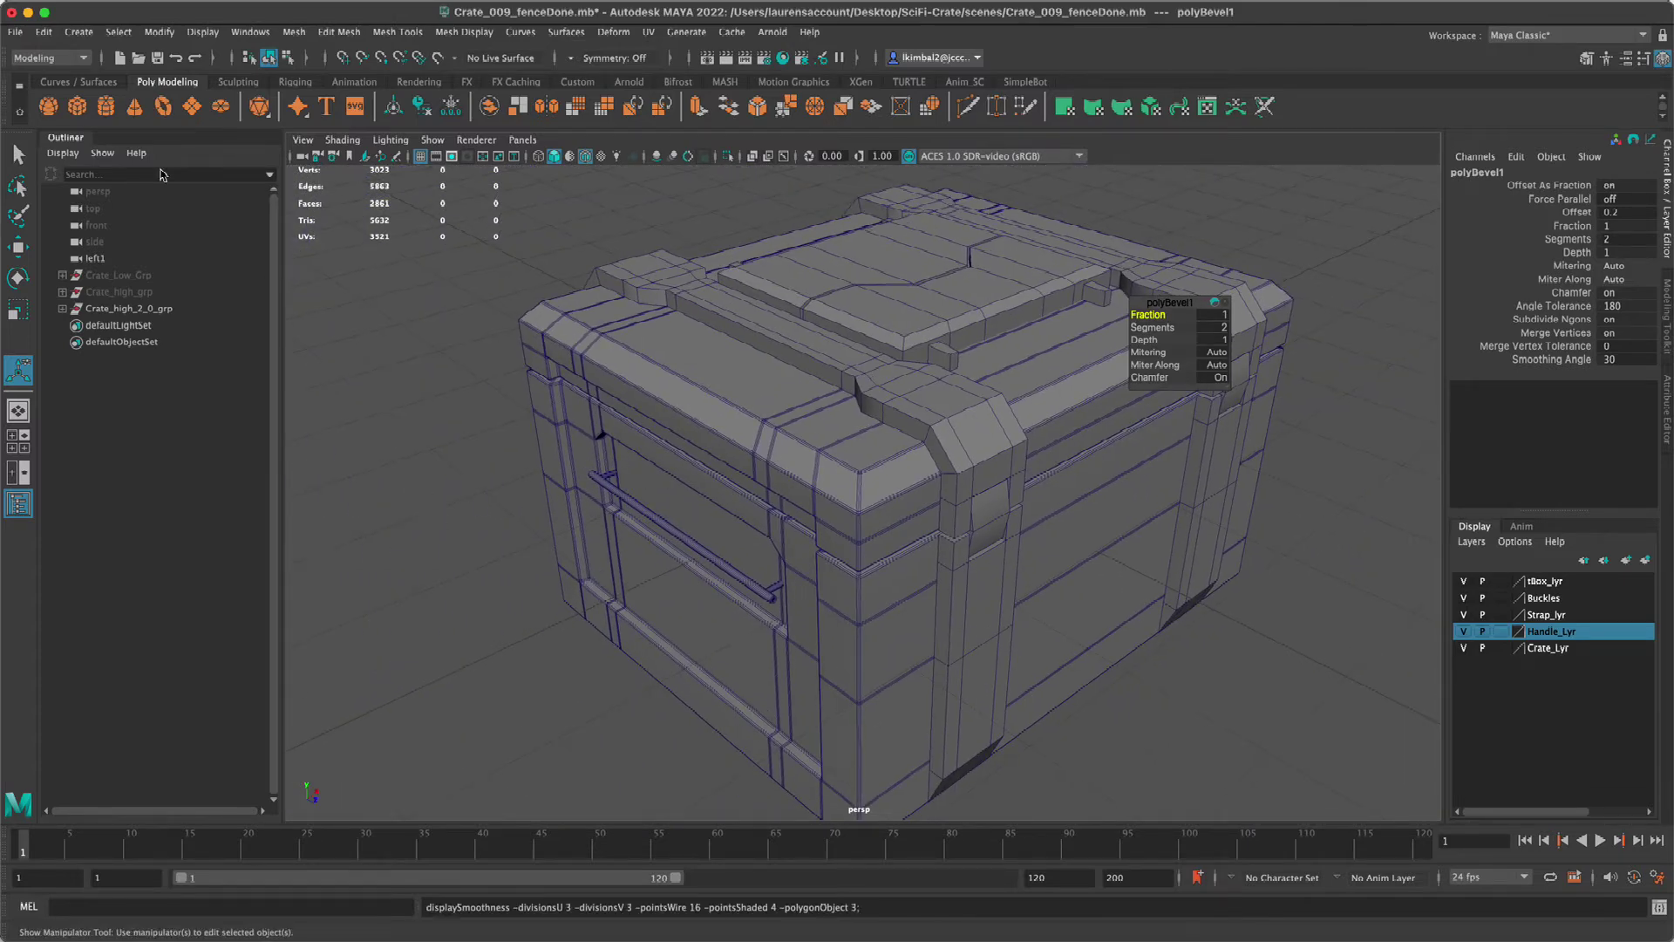
key("q")
left_click(129, 308)
key("3")
left_click(764, 773)
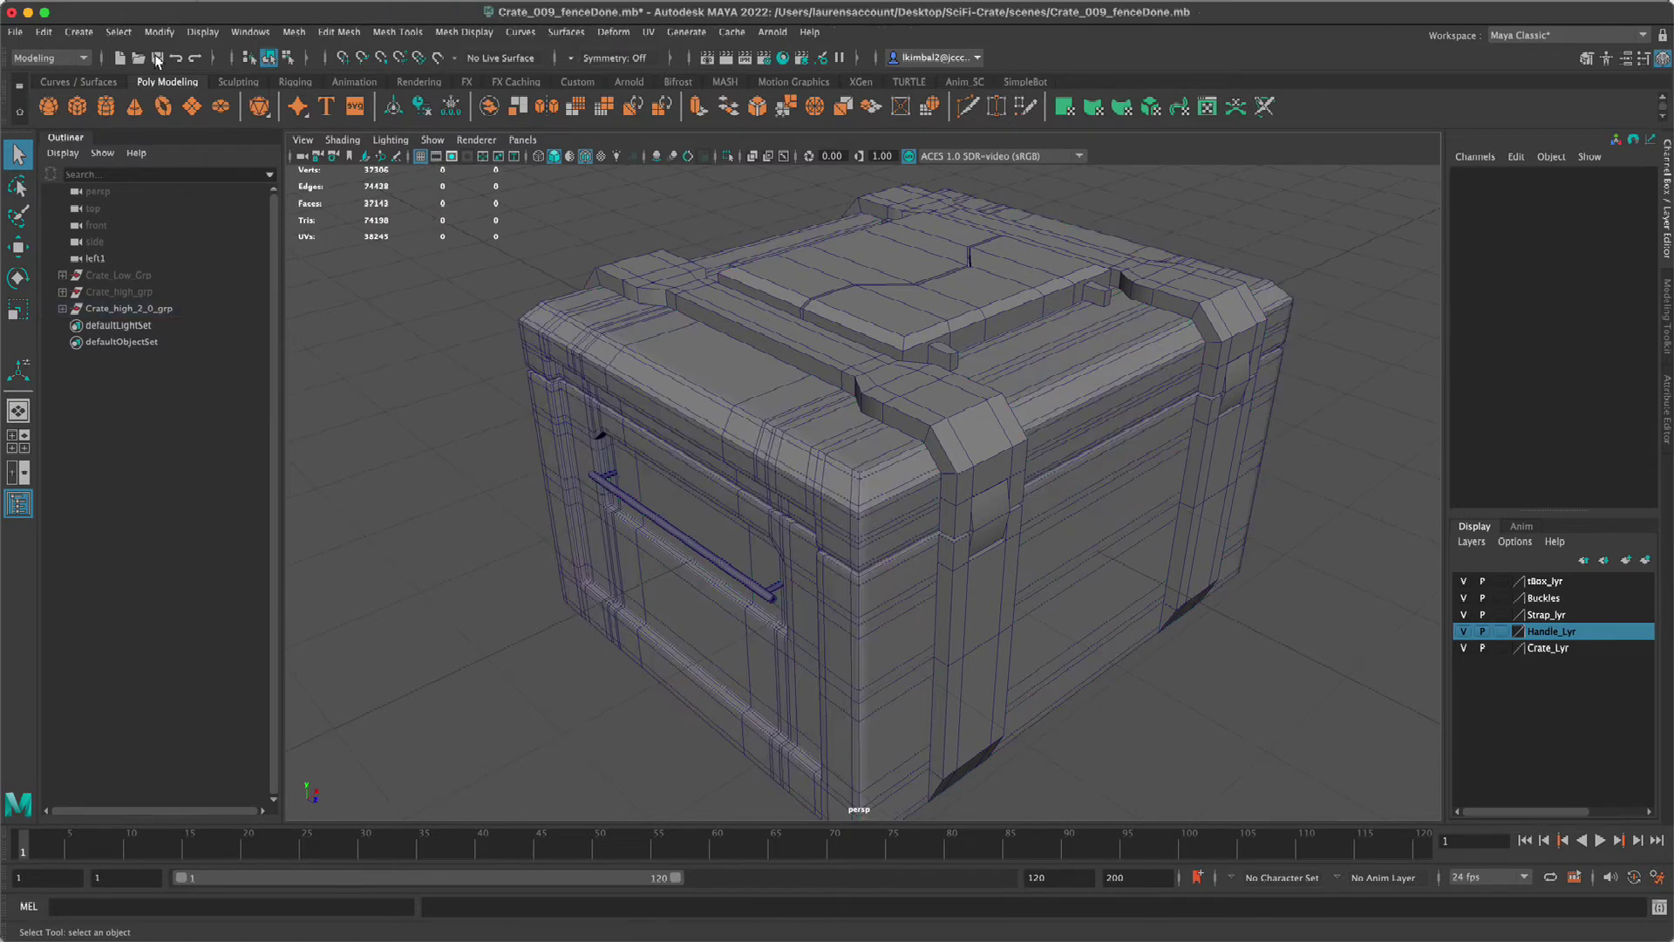
- Turn off Wireframe on Shaded in the viewport and inspect the smoothed crate
left_click(342, 139)
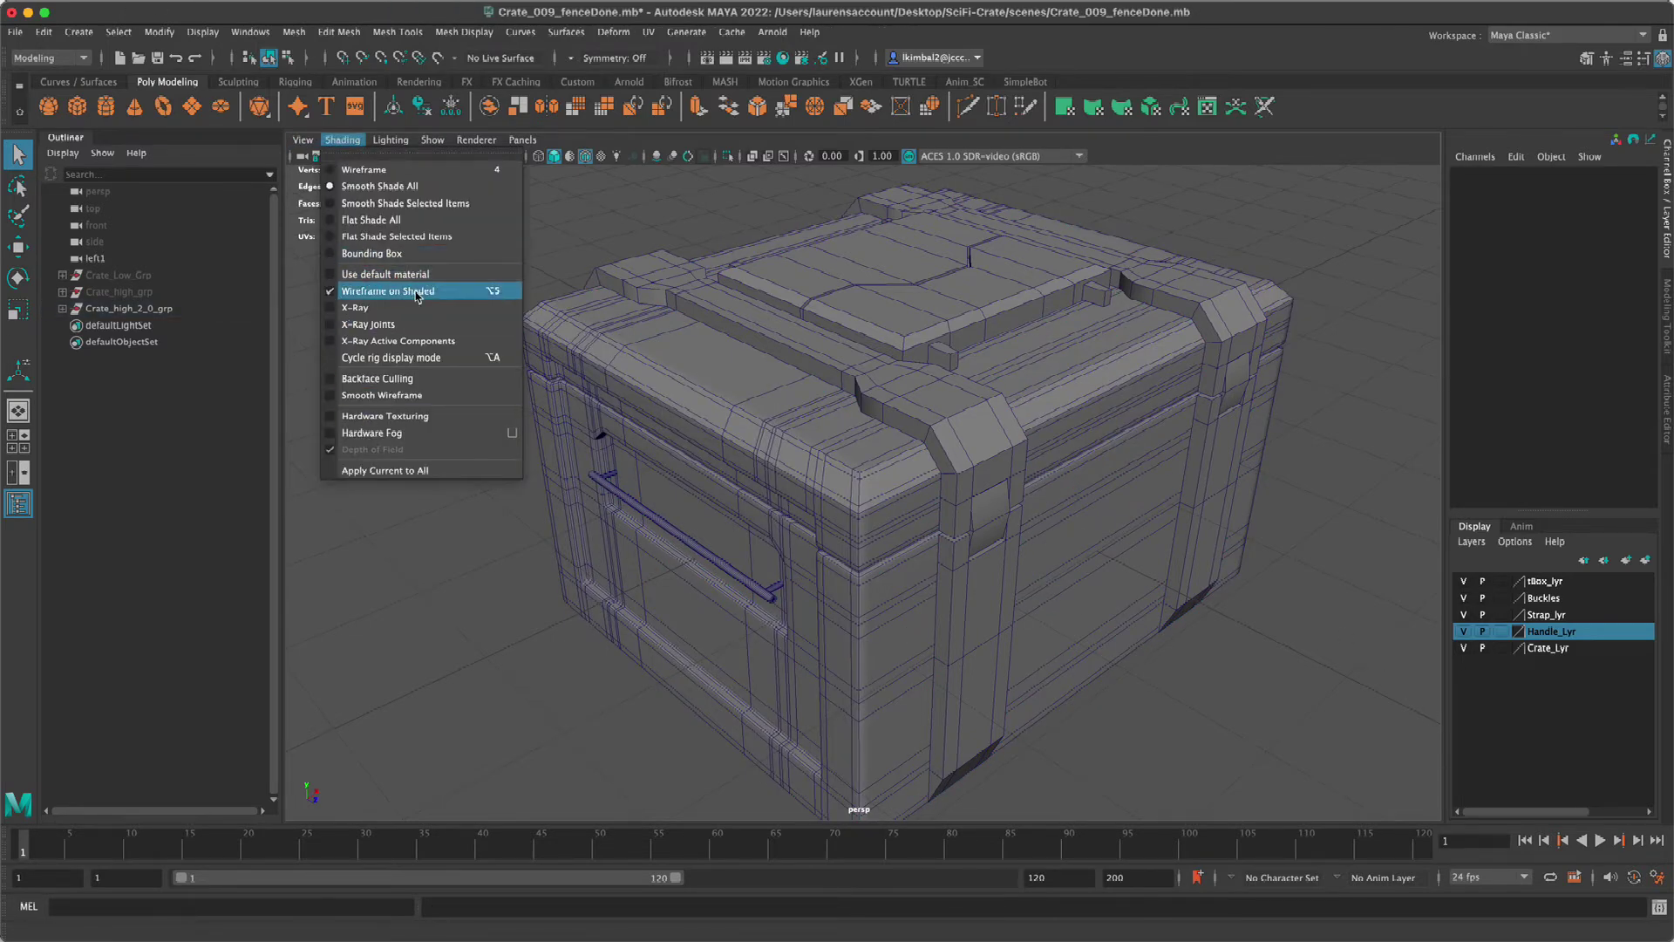
left_click(416, 294)
mouse_move(464, 625)
left_mouse_down("alt")
mouse_move(684, 699)
mouse_move(646, 670)
mouse_move(620, 562)
mouse_move(691, 568)
mouse_move(737, 668)
mouse_move(642, 553)
mouse_move(642, 679)
left_mouse_up("alt")
right_click_drag(642, 679, 773, 719, "alt")
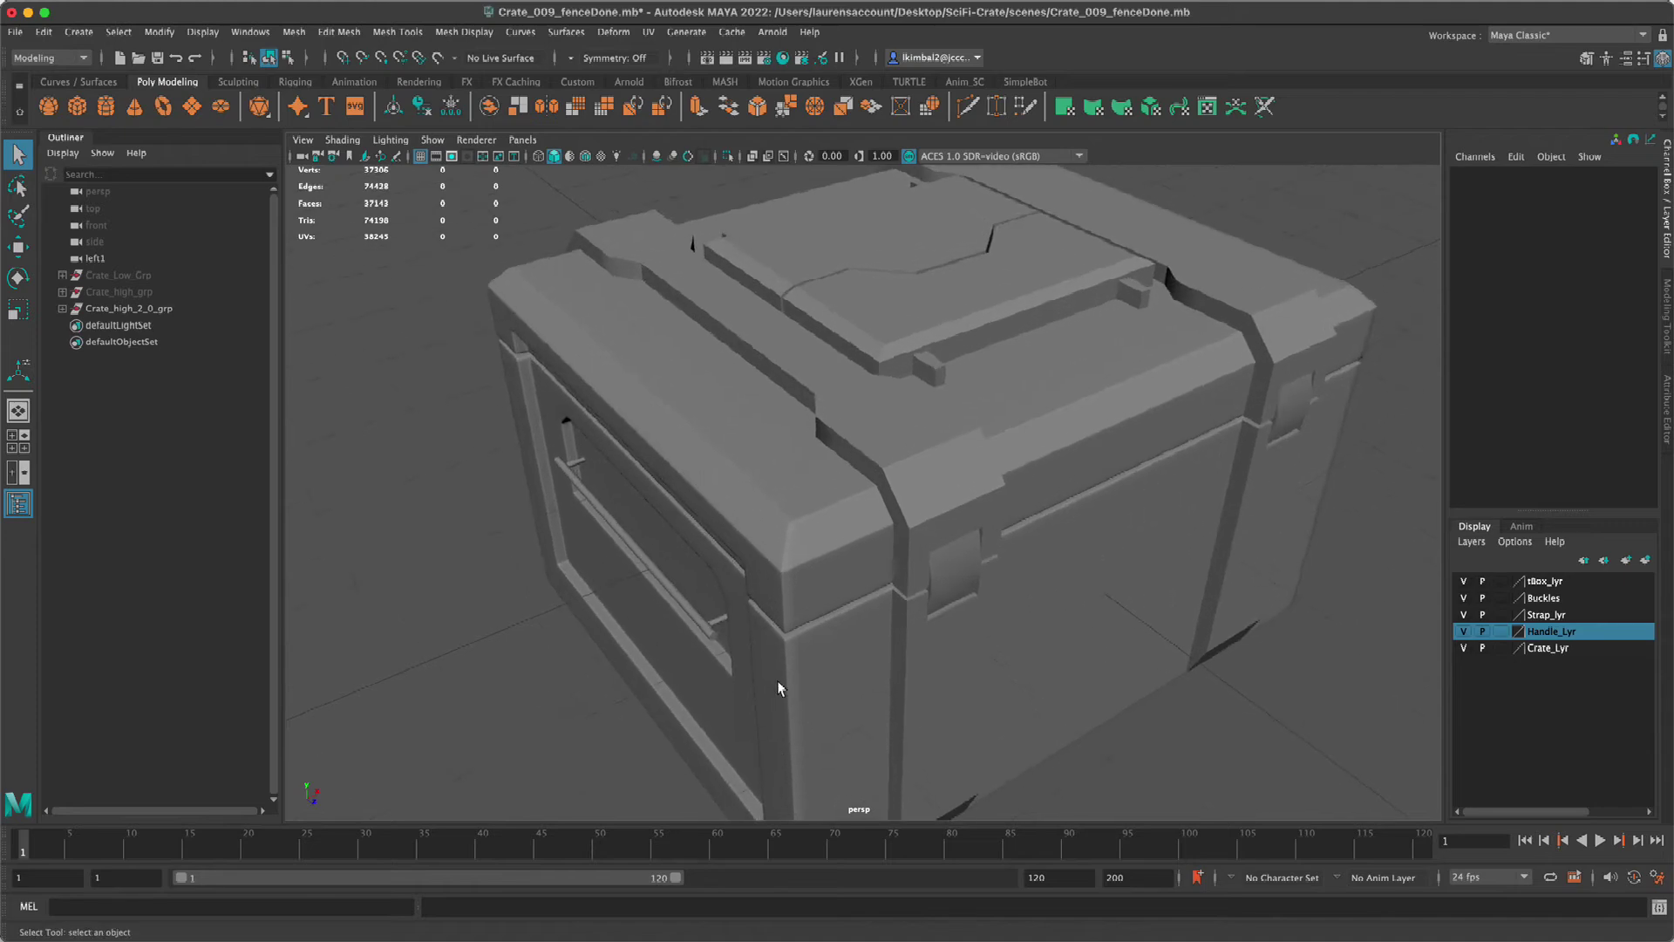
- Select the crate body and turn off its smooth mesh preview
left_click(795, 542)
right_click_drag(851, 534, 908, 616, "alt")
key("1")
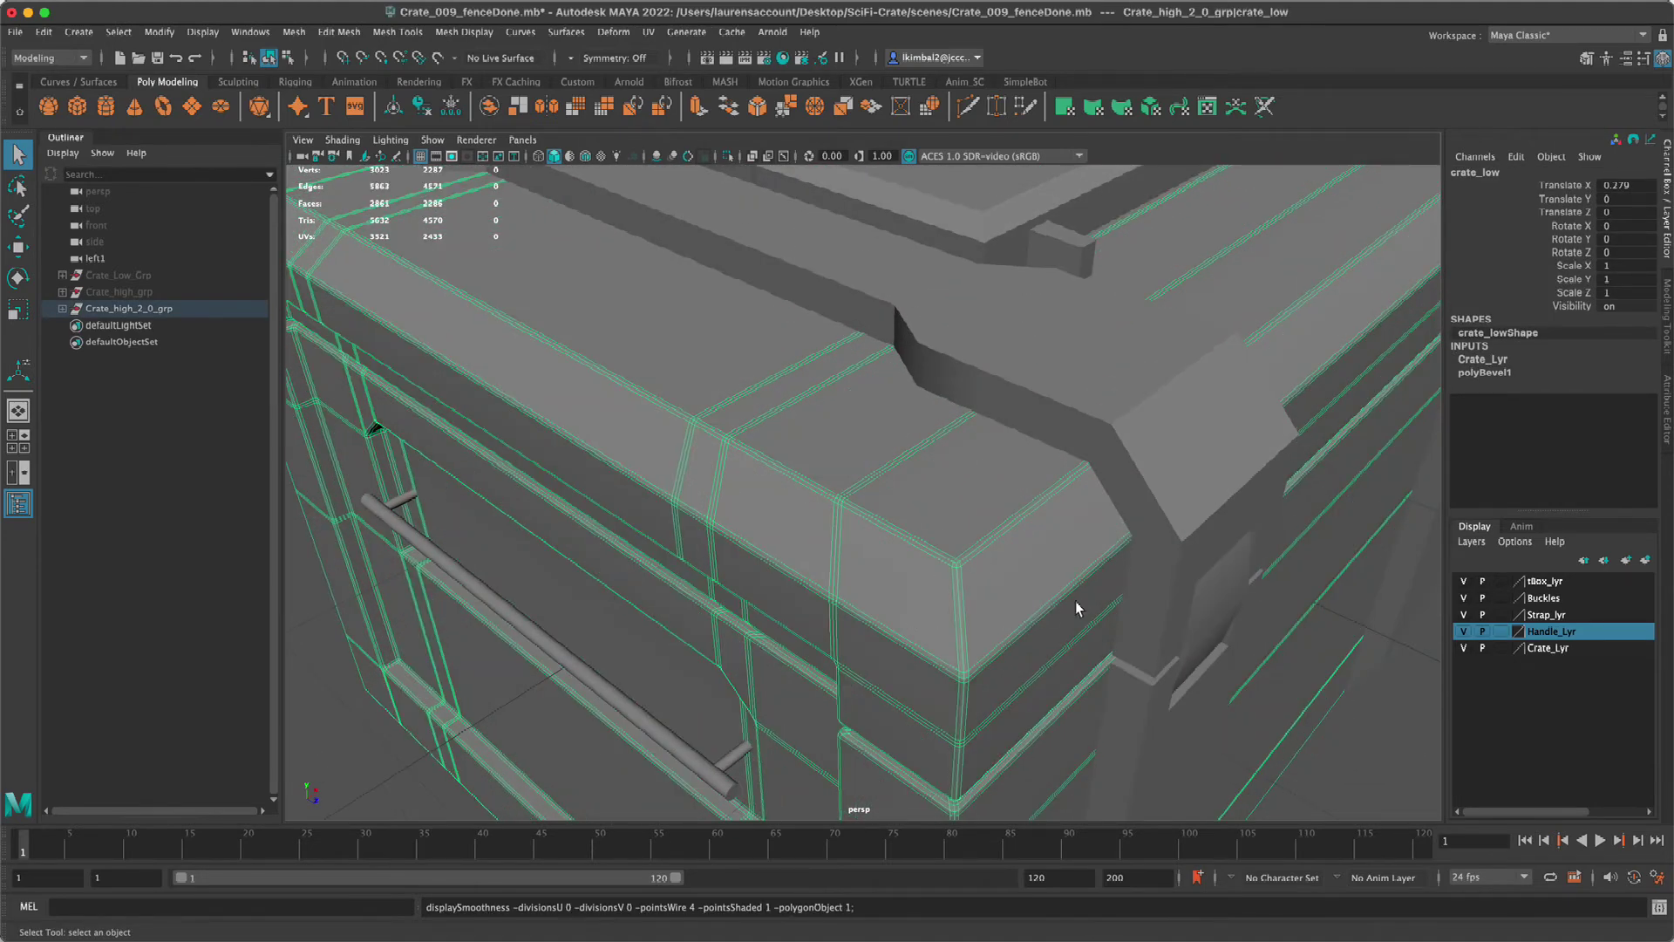
- Select the handles mesh and isolate it in the viewport
right_click_drag(1075, 602, 723, 544, "alt")
mouse_move(724, 544)
left_mouse_down("alt")
mouse_move(649, 500)
mouse_move(579, 527)
mouse_move(654, 552)
mouse_move(727, 538)
left_mouse_up("alt")
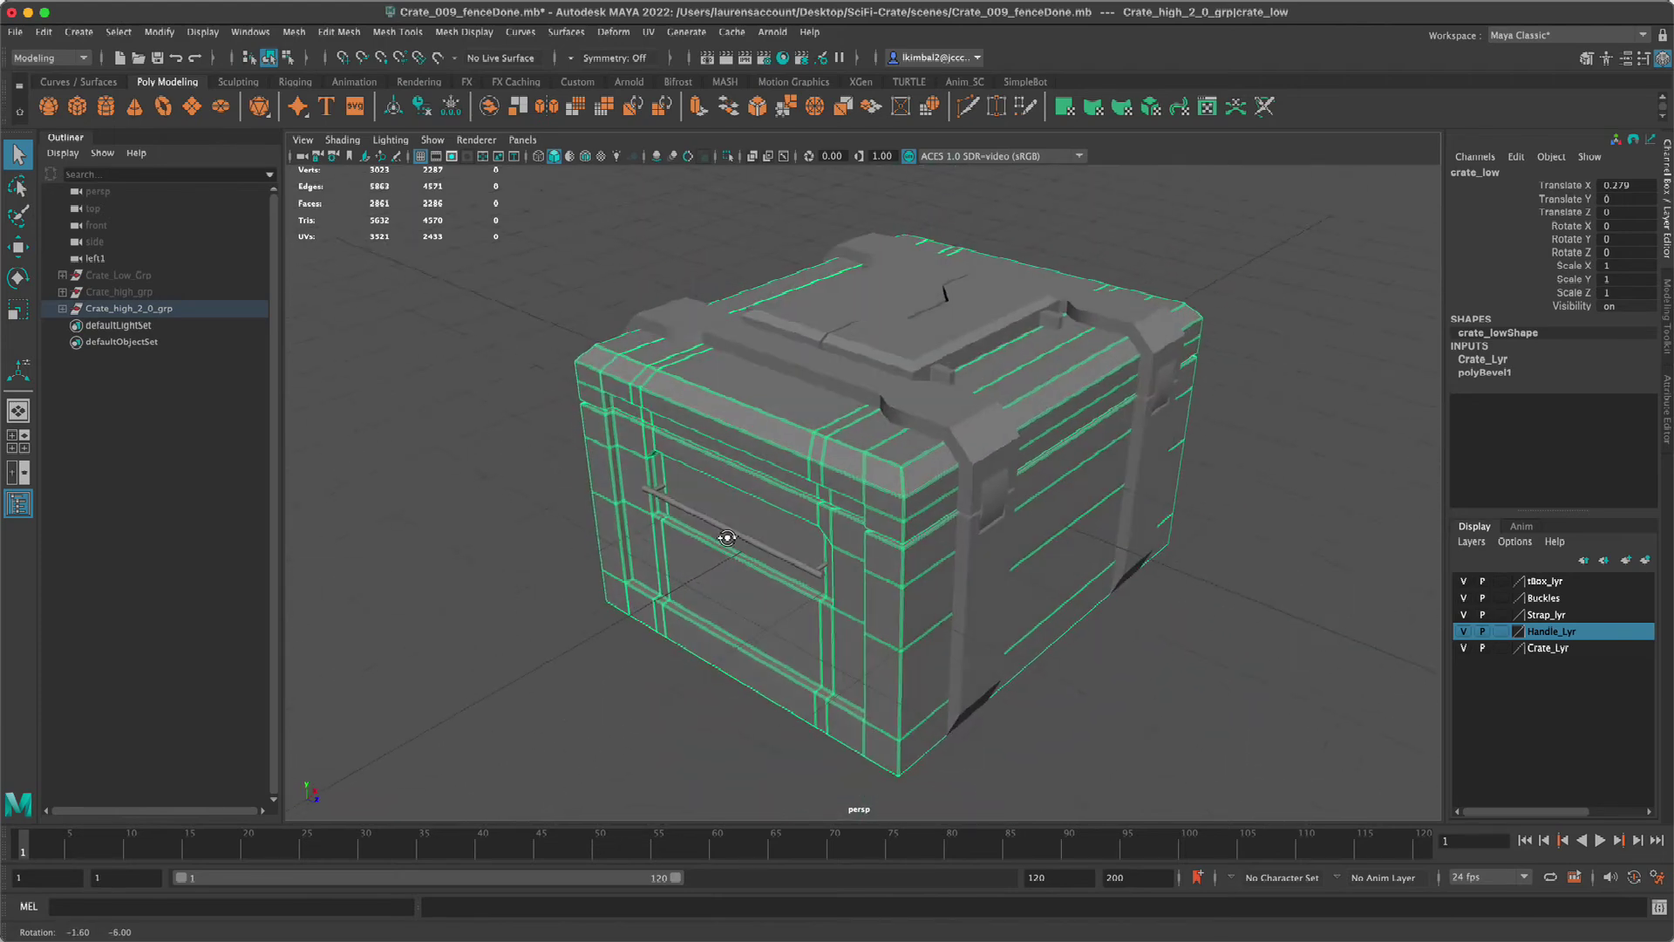
left_click(1300, 692)
left_click(813, 576)
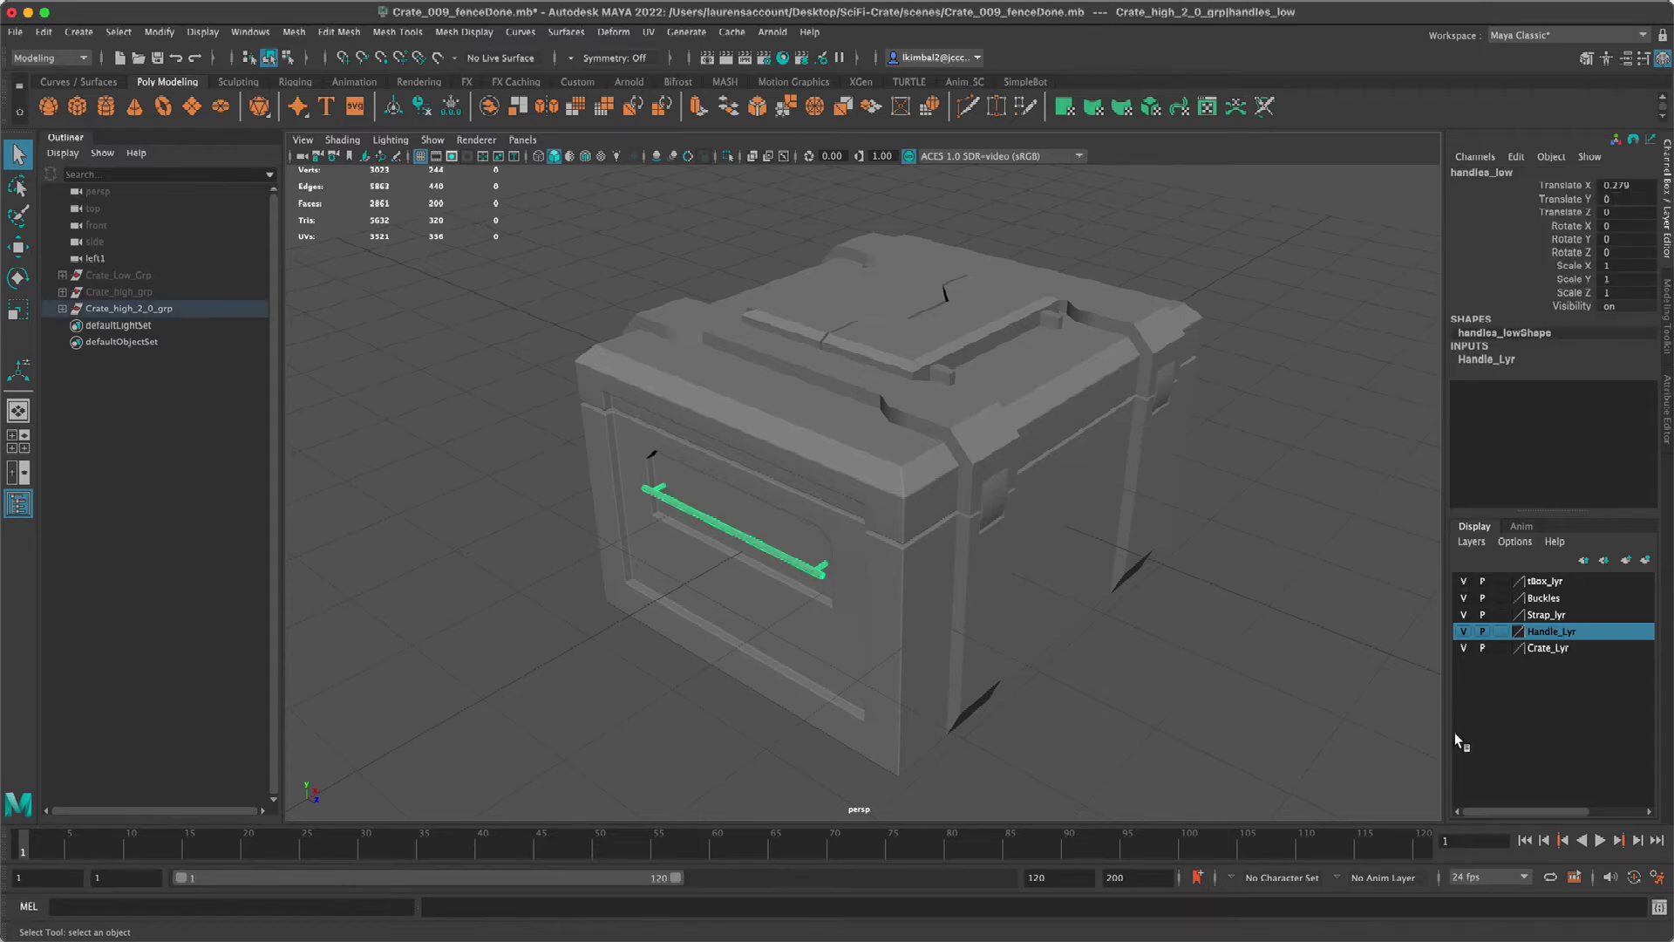
key("1")
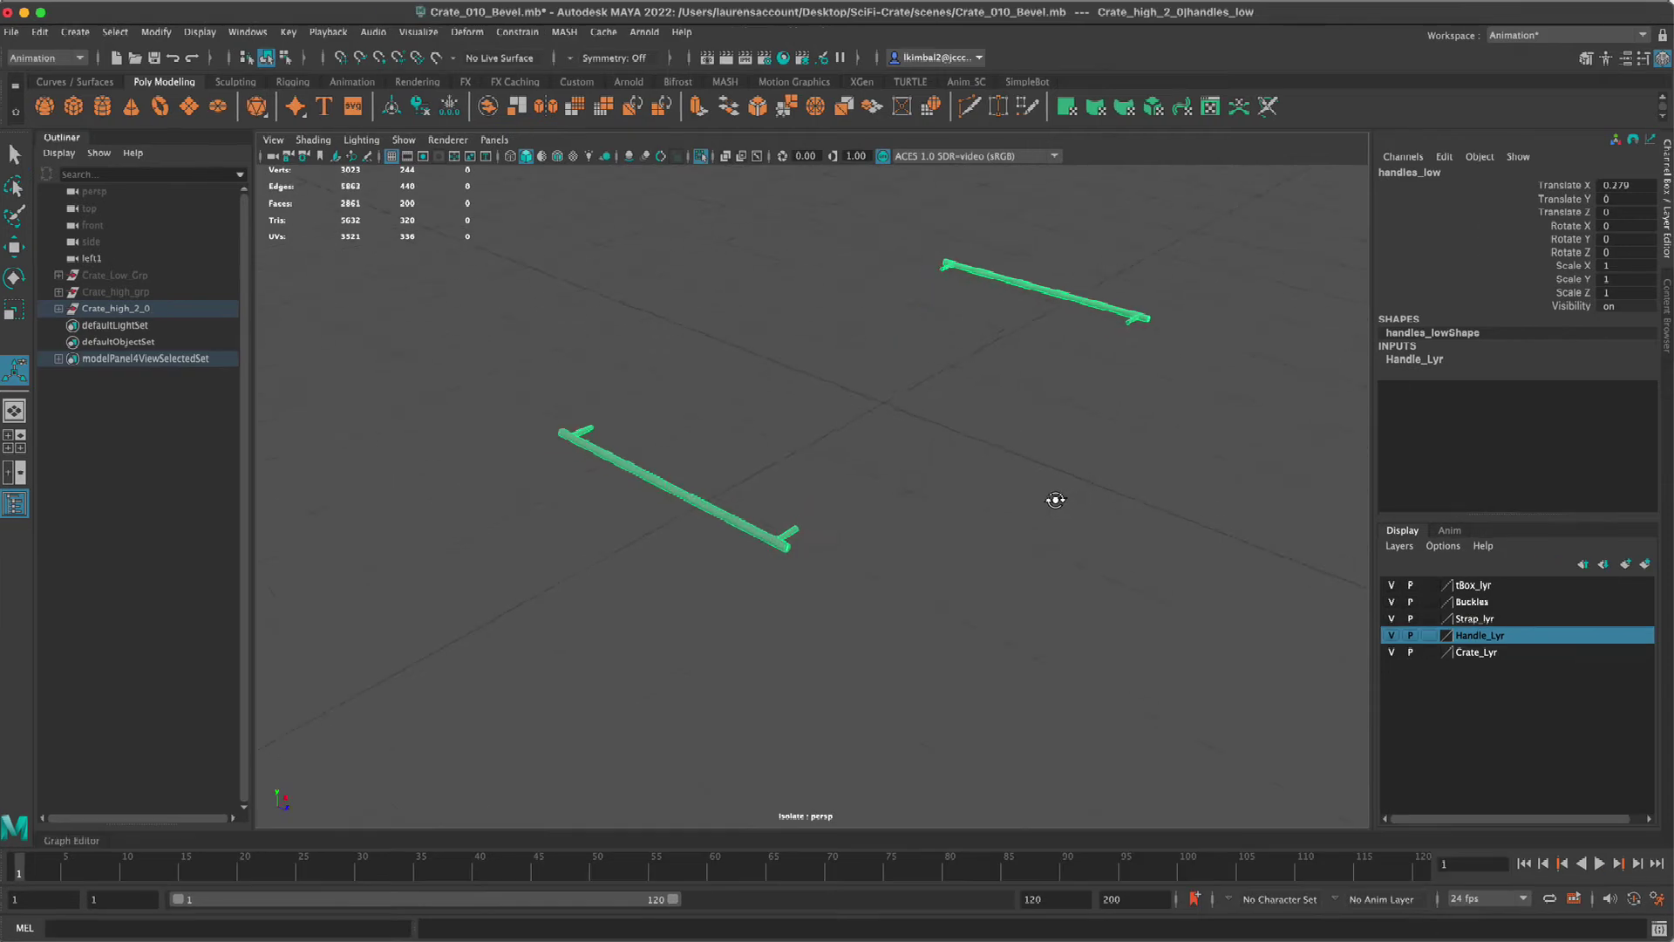
- Examine the isolated handles and the ends of their bars from several angles
left_click_drag(1054, 497, 886, 543, "alt")
left_click(863, 540)
right_click_drag(670, 529, 801, 629, "alt")
middle_click_drag(800, 628, 885, 558, "alt")
right_click_drag(885, 558, 916, 651, "alt")
middle_click_drag(915, 651, 909, 691, "alt")
left_click_drag(849, 651, 811, 627, "alt")
right_click_drag(811, 627, 822, 647, "alt")
left_click_drag(823, 646, 803, 587, "alt")
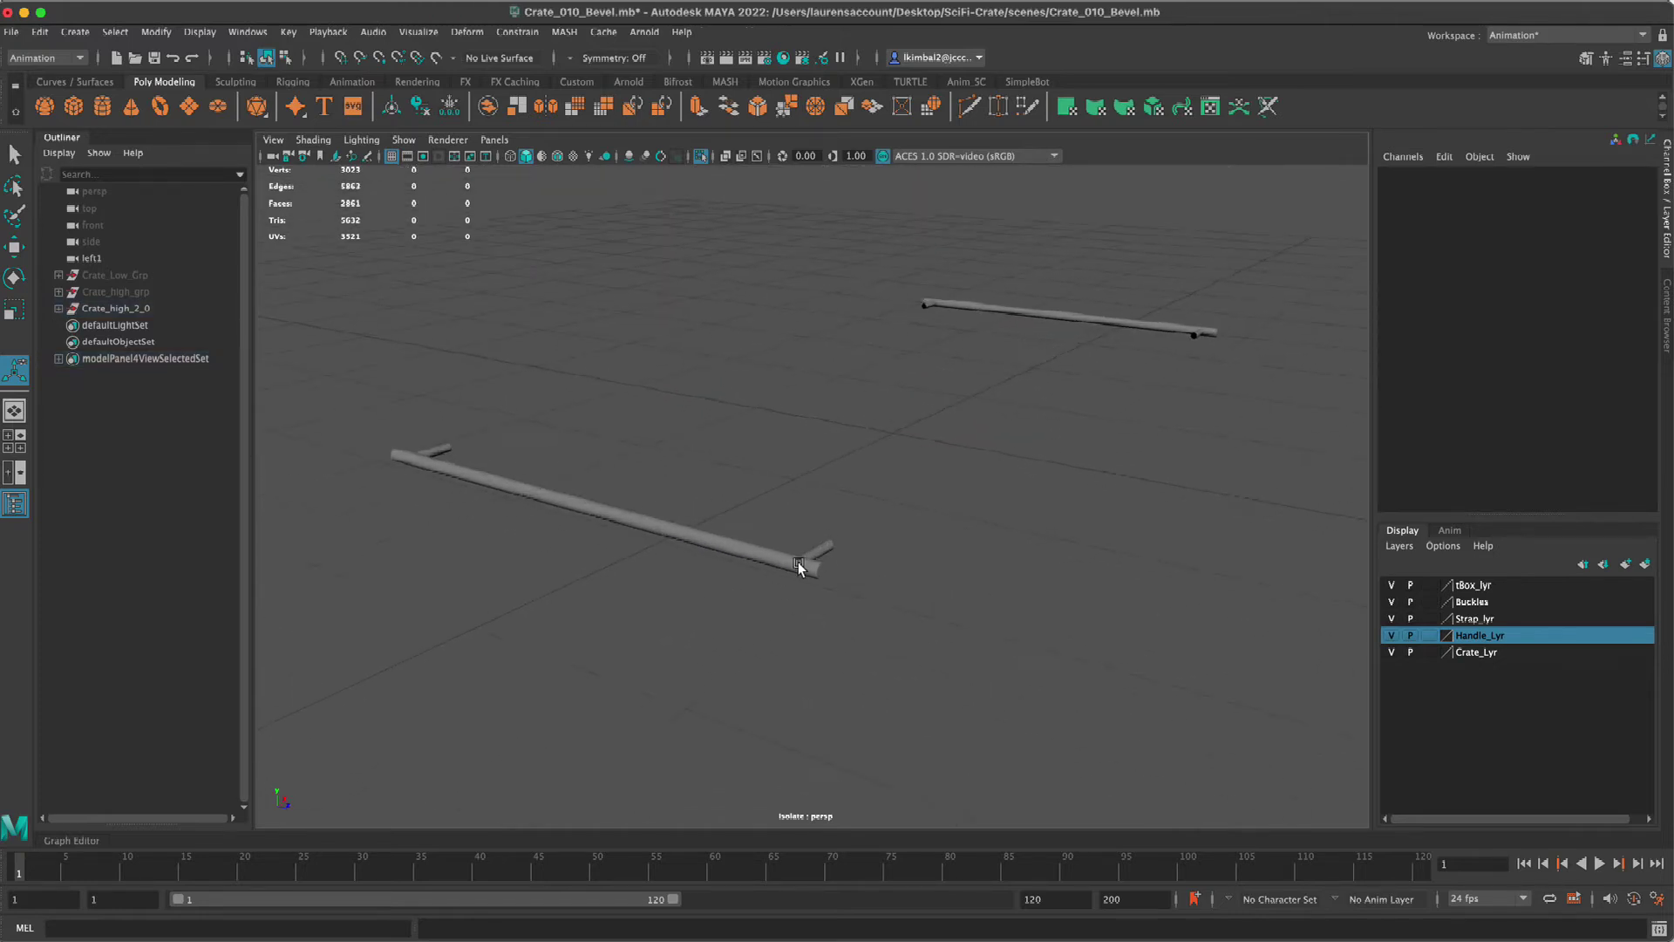
- Try to bevel the whole handles mesh, inspect the bar's end and undo the bevel
left_click(796, 563)
right_click_drag(1017, 523, 784, 587, "alt")
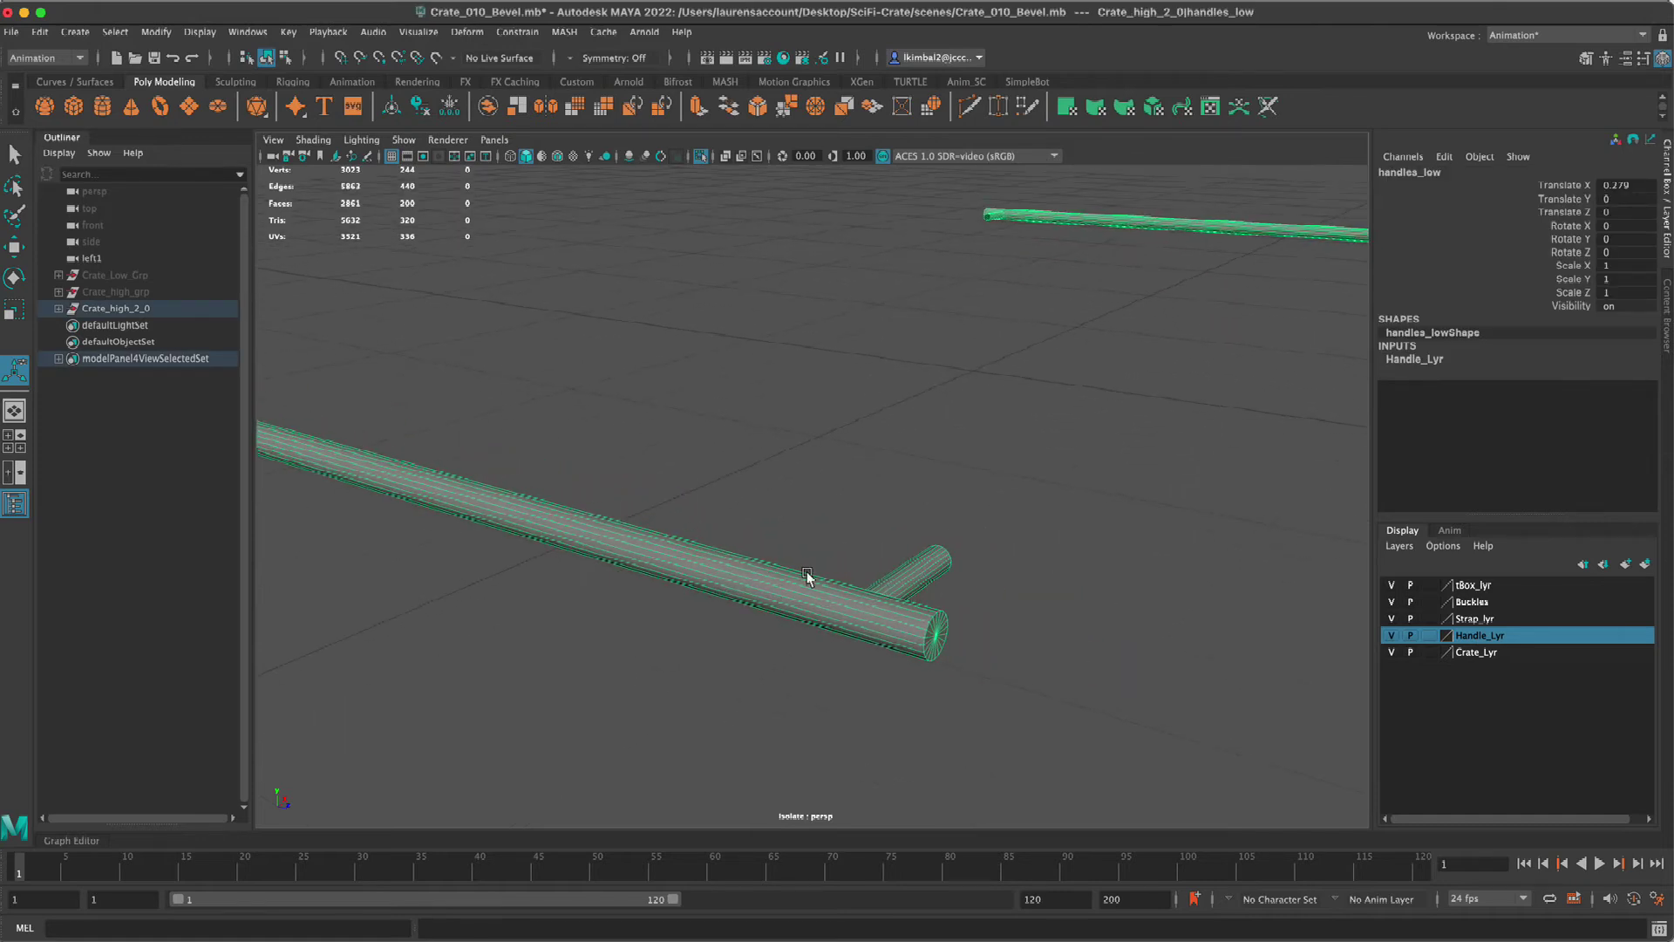
key("ctrl+b")
right_click_drag(830, 586, 991, 696, "alt")
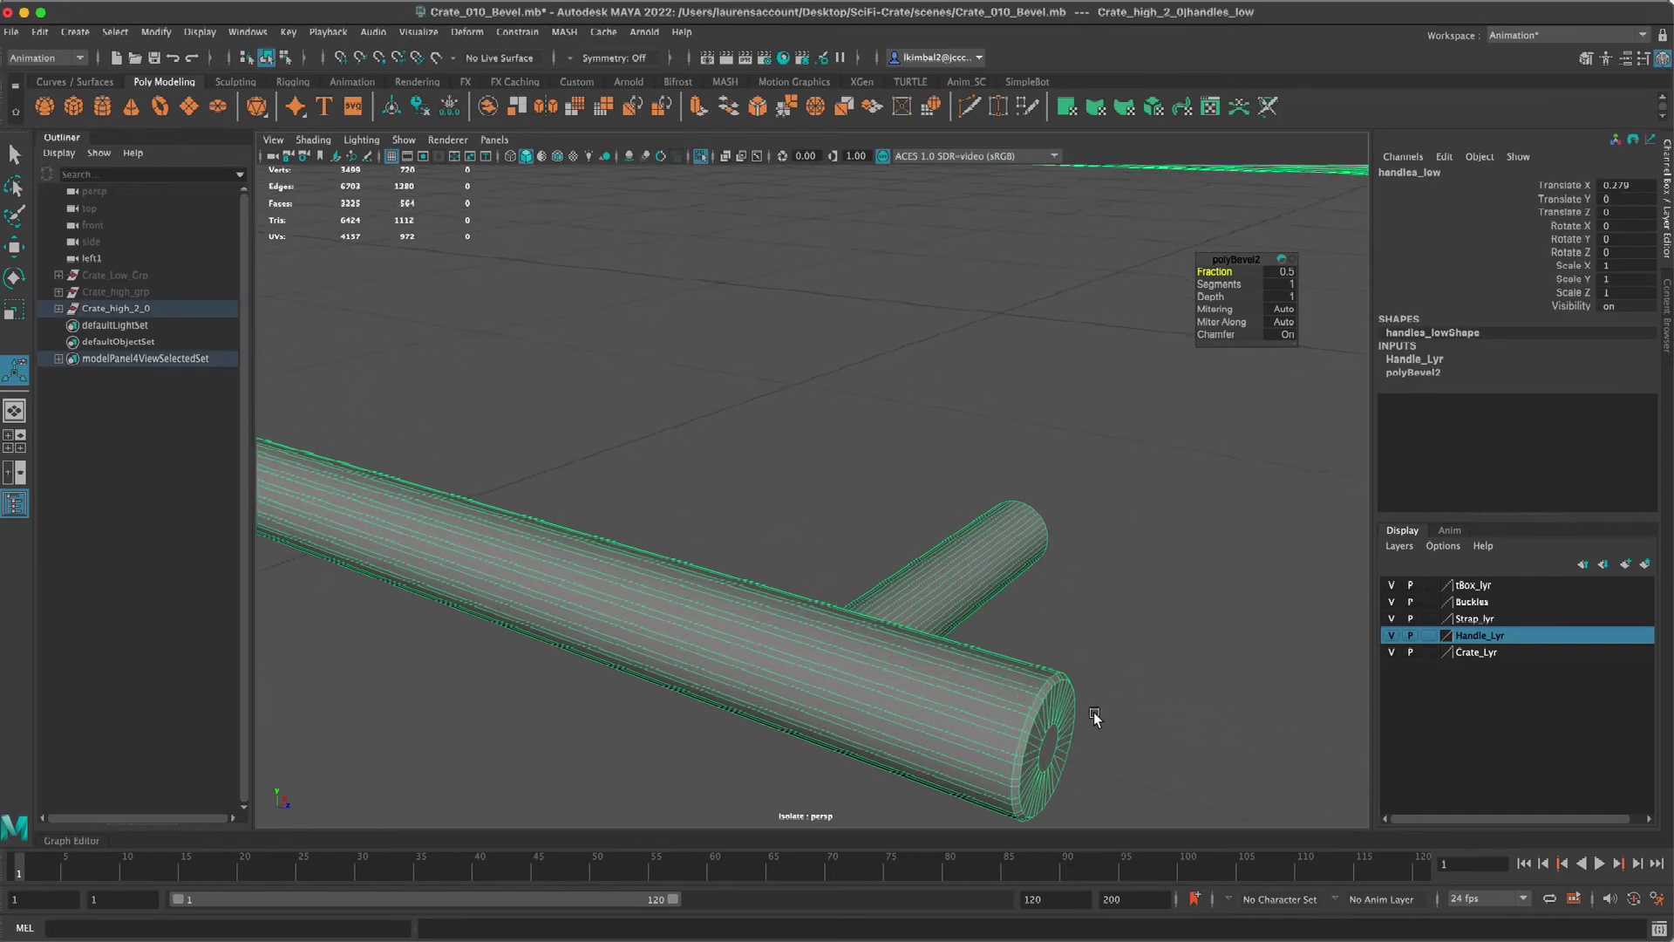
right_click_drag(771, 520, 605, 464, "alt")
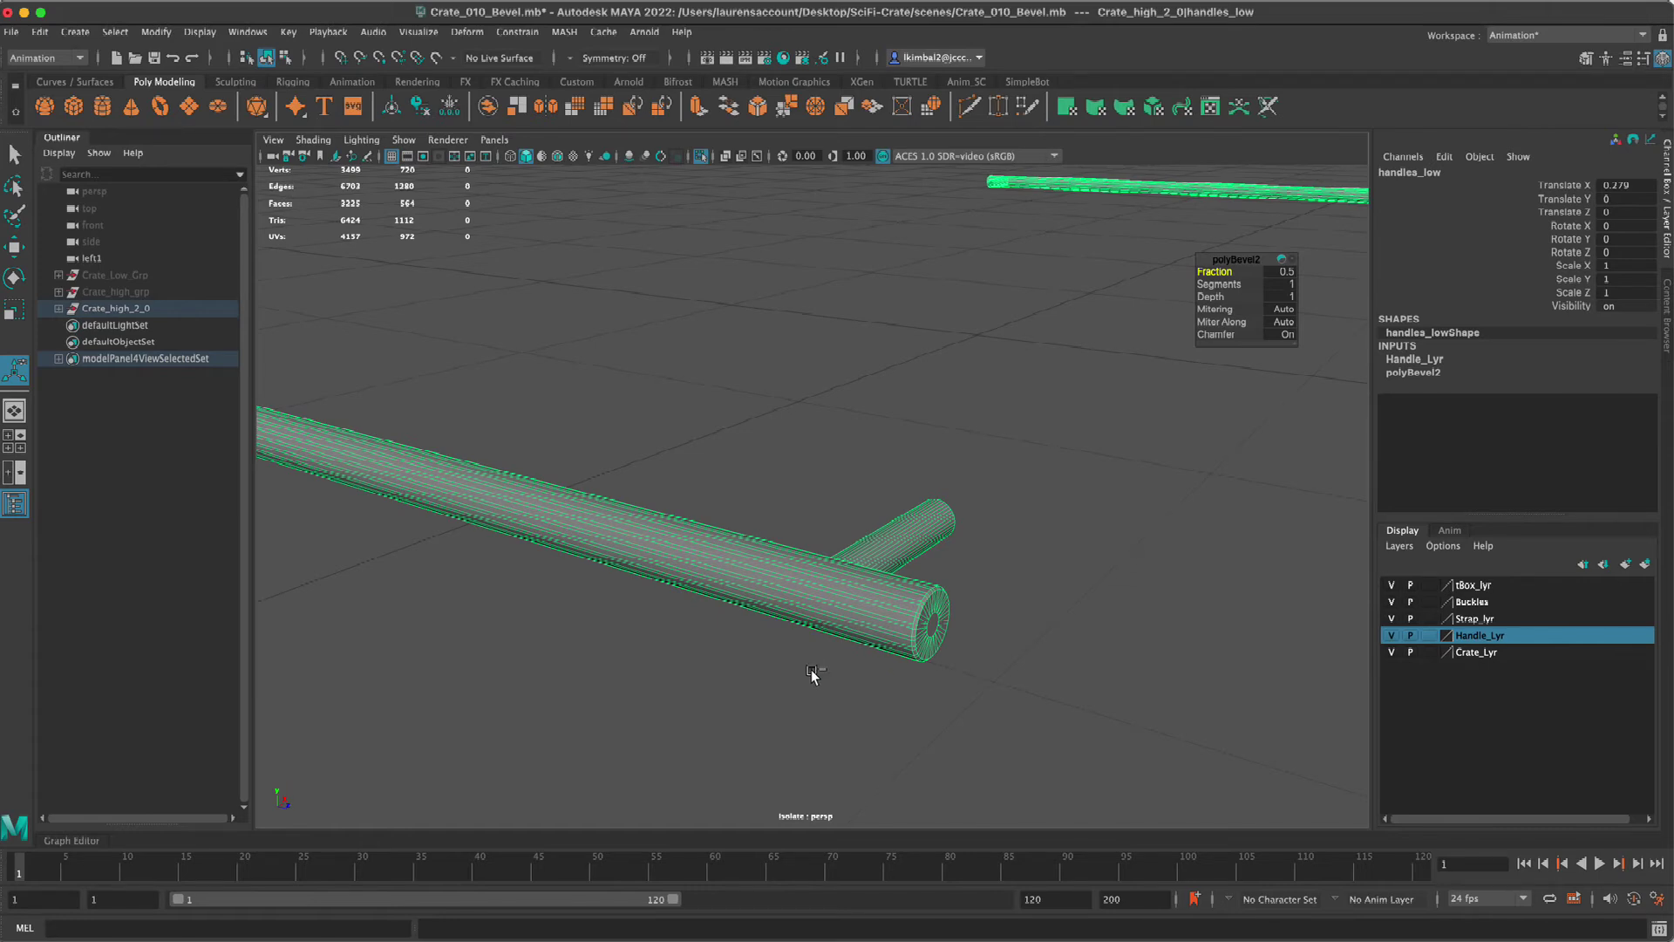
key("ctrl+z")
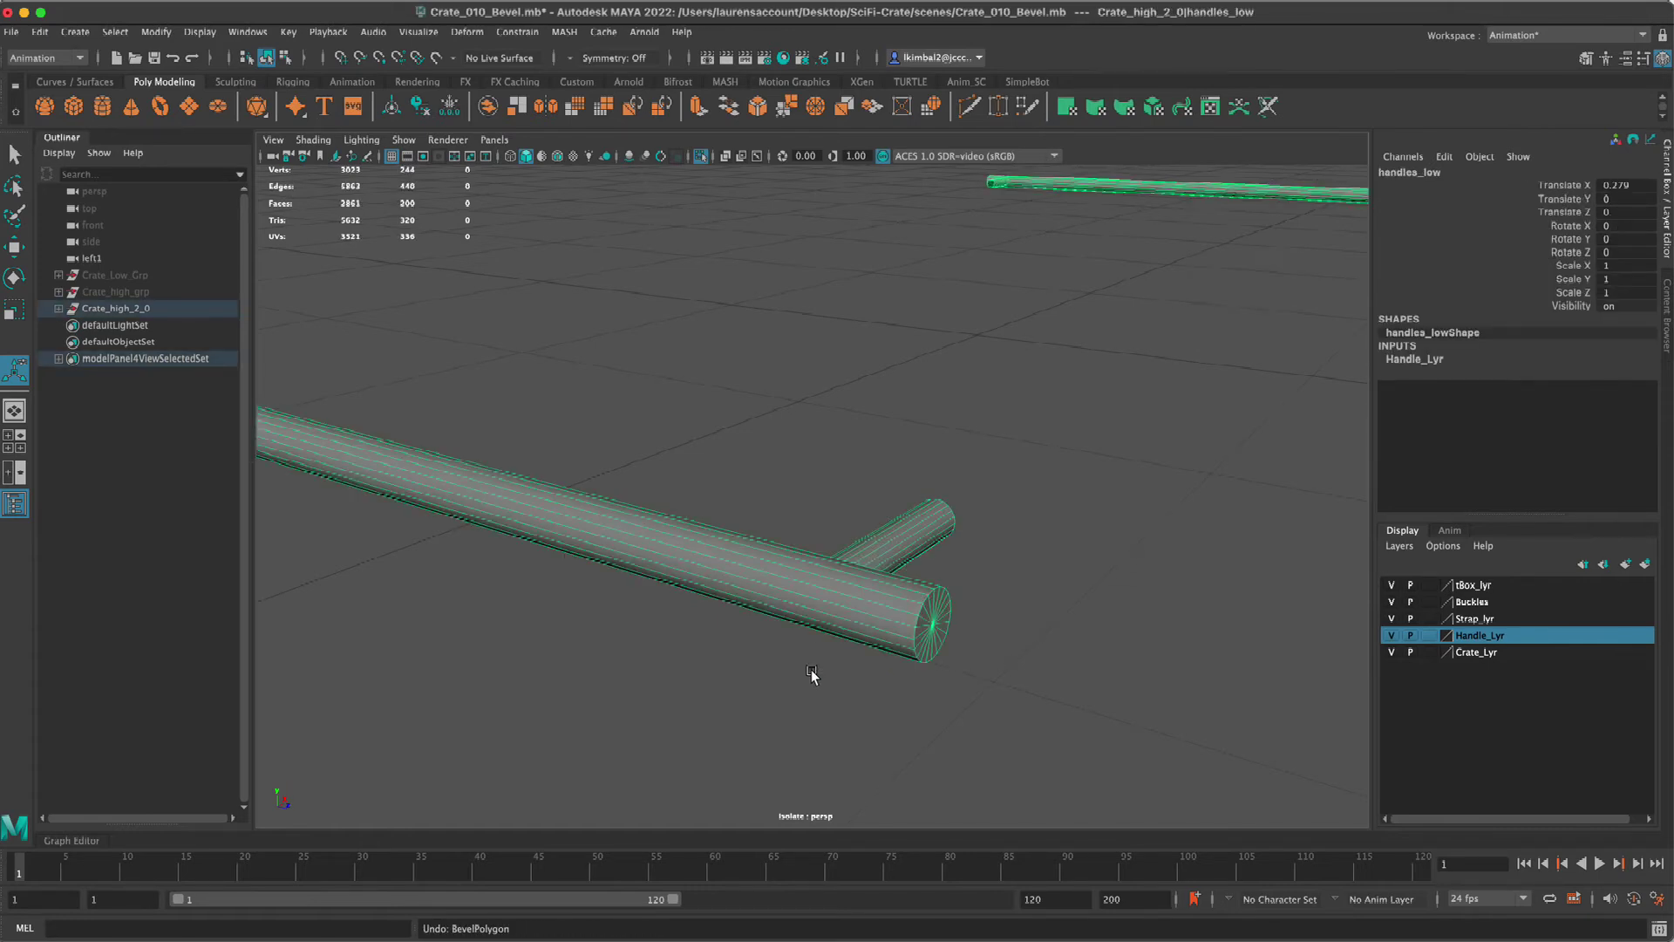
- Switch the handles mesh to edge selection and bring both handles into view
left_click(811, 670)
left_click(900, 629)
left_click_drag(934, 584, 882, 565, "alt")
key("q")
left_click(436, 444)
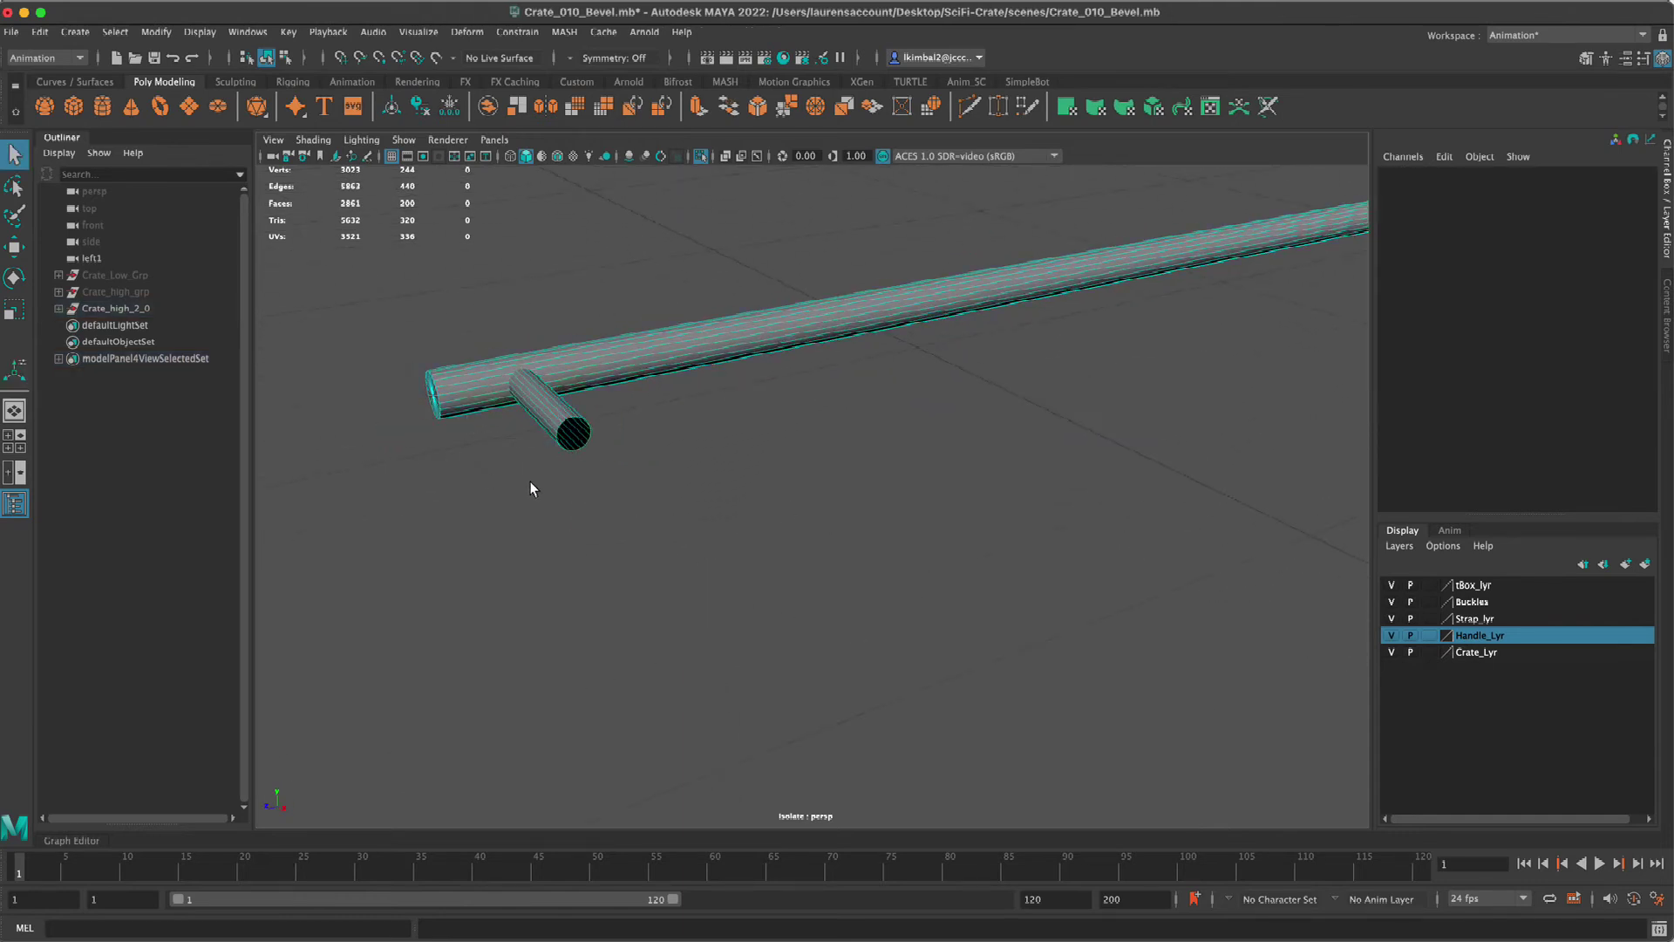
key("F8")
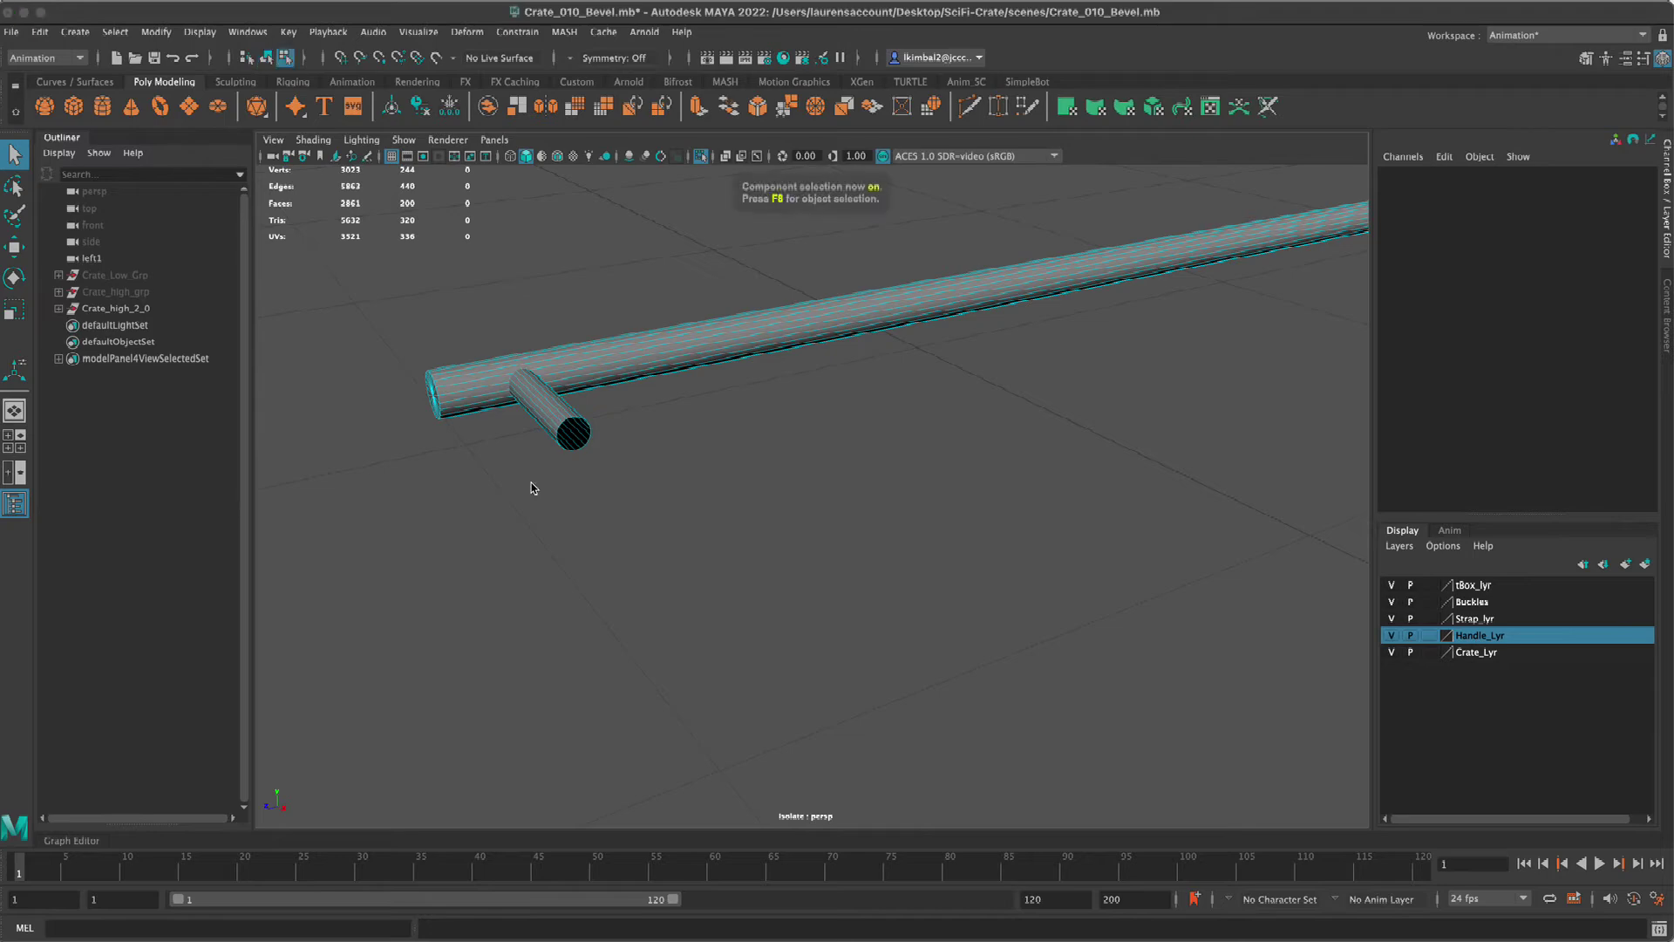
left_click_drag(531, 483, 715, 462, "alt")
right_click_drag(716, 462, 792, 520, "alt")
left_click_drag(791, 520, 688, 486, "alt")
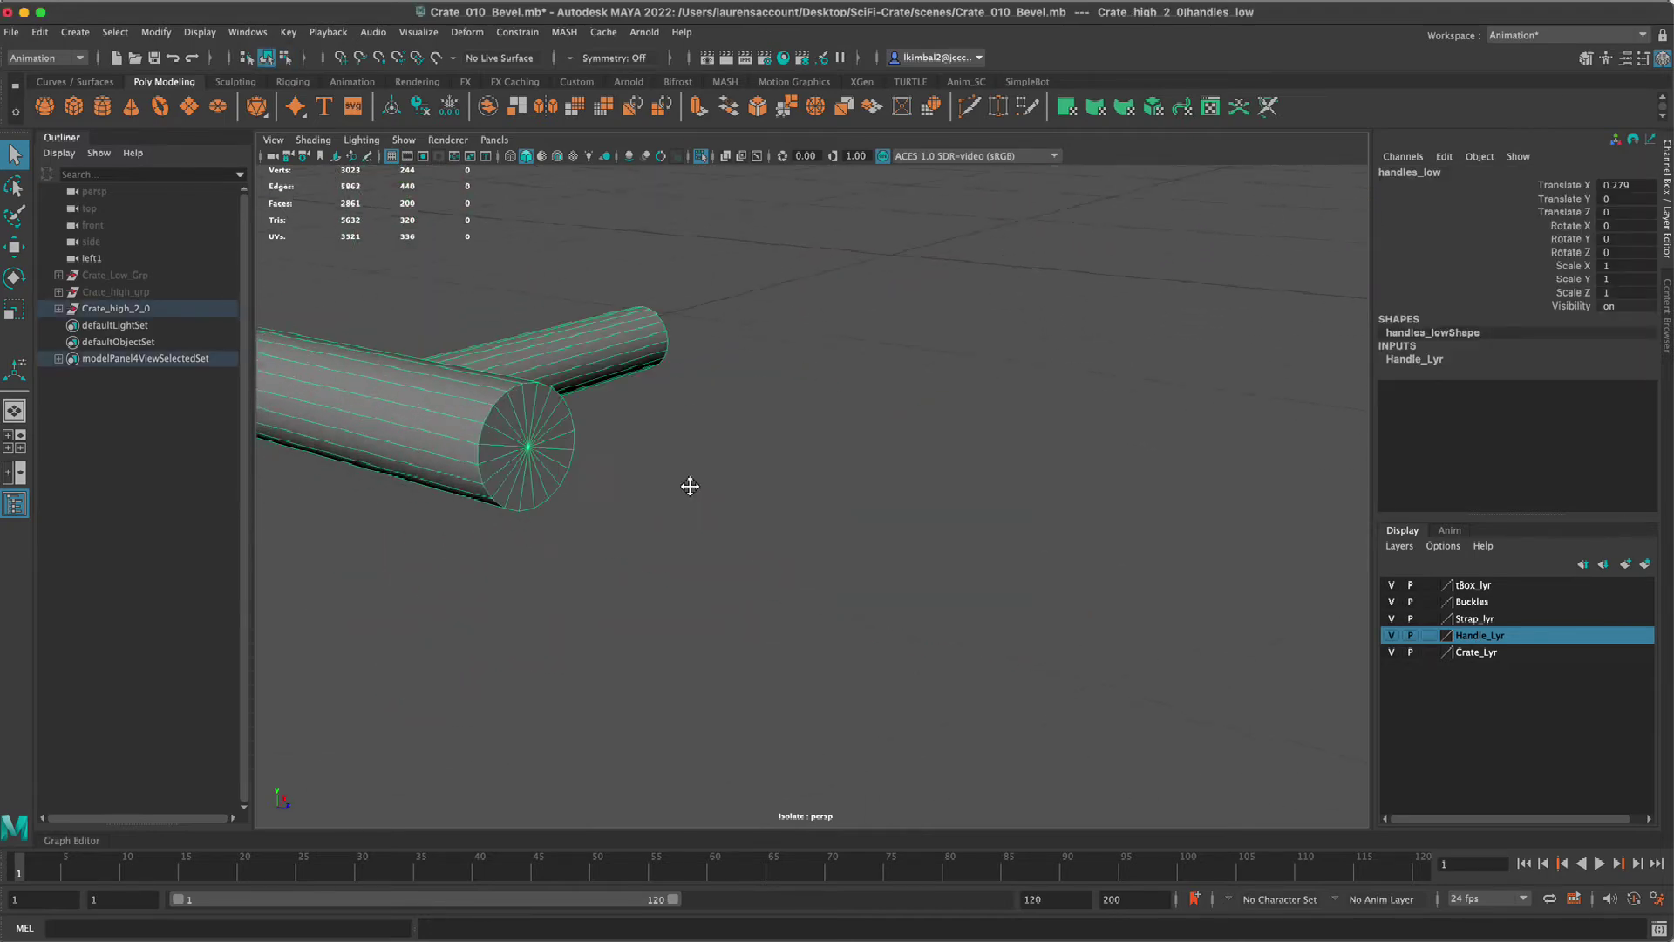
middle_click_drag(688, 485, 781, 505, "alt")
right_click_drag(780, 505, 748, 505, "alt")
middle_click_drag(747, 505, 584, 509, "alt")
right_click_drag(898, 478, 889, 410)
right_click_drag(1141, 445, 551, 338, "alt")
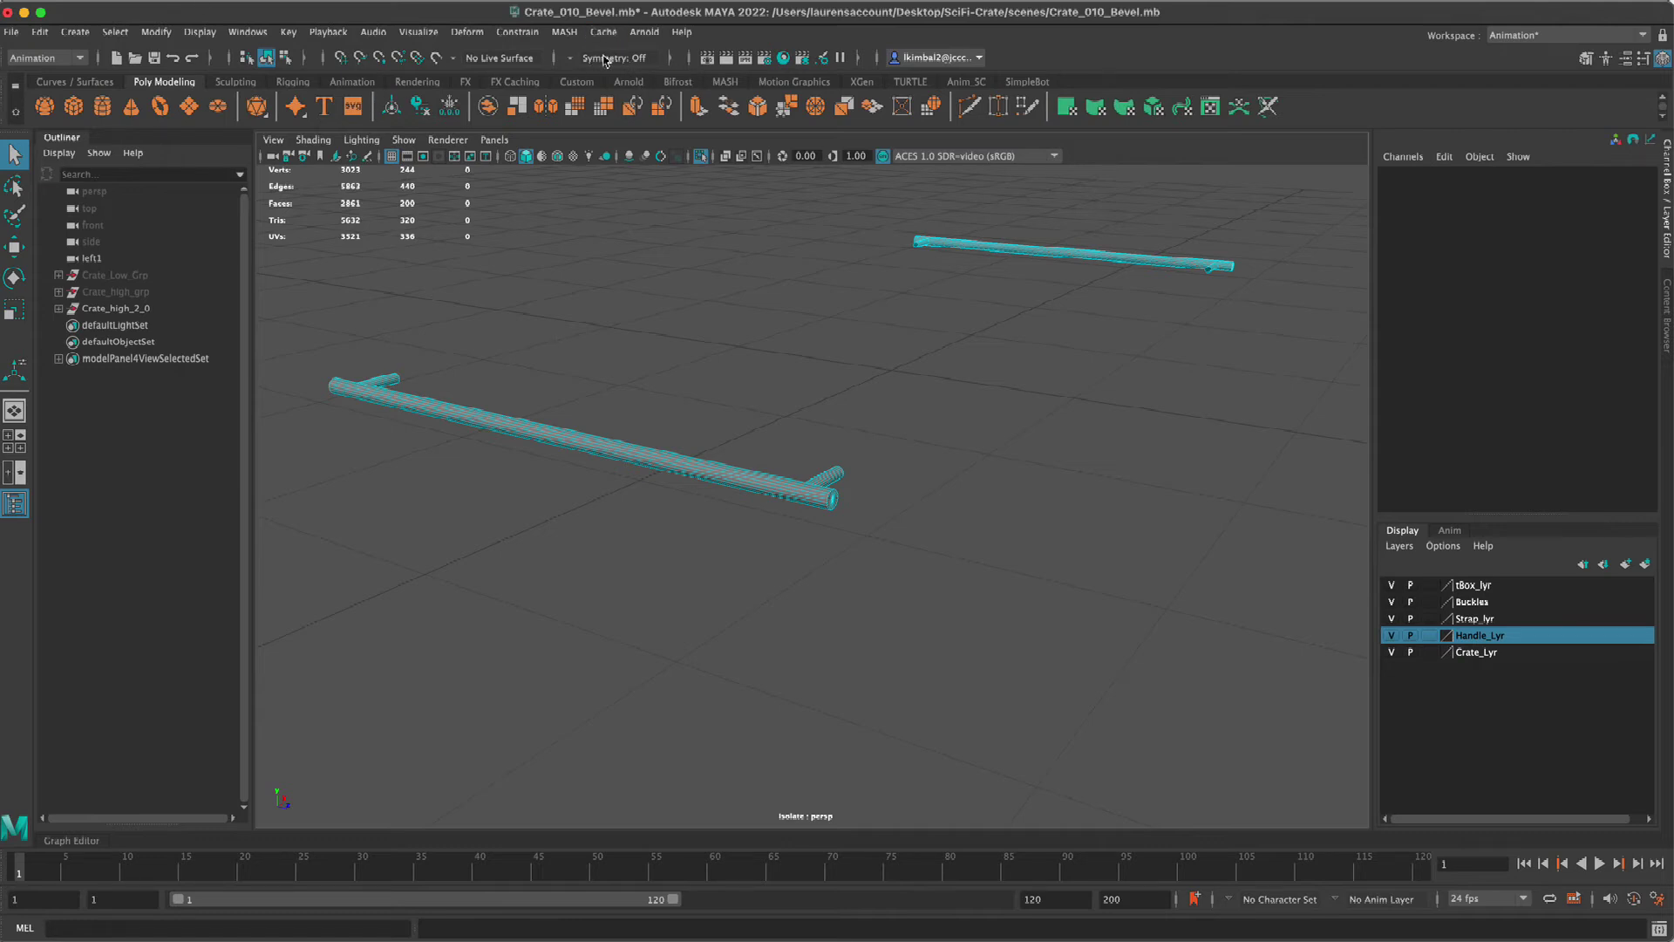
- Set the selection symmetry to World X after trying World Z
left_click(571, 59)
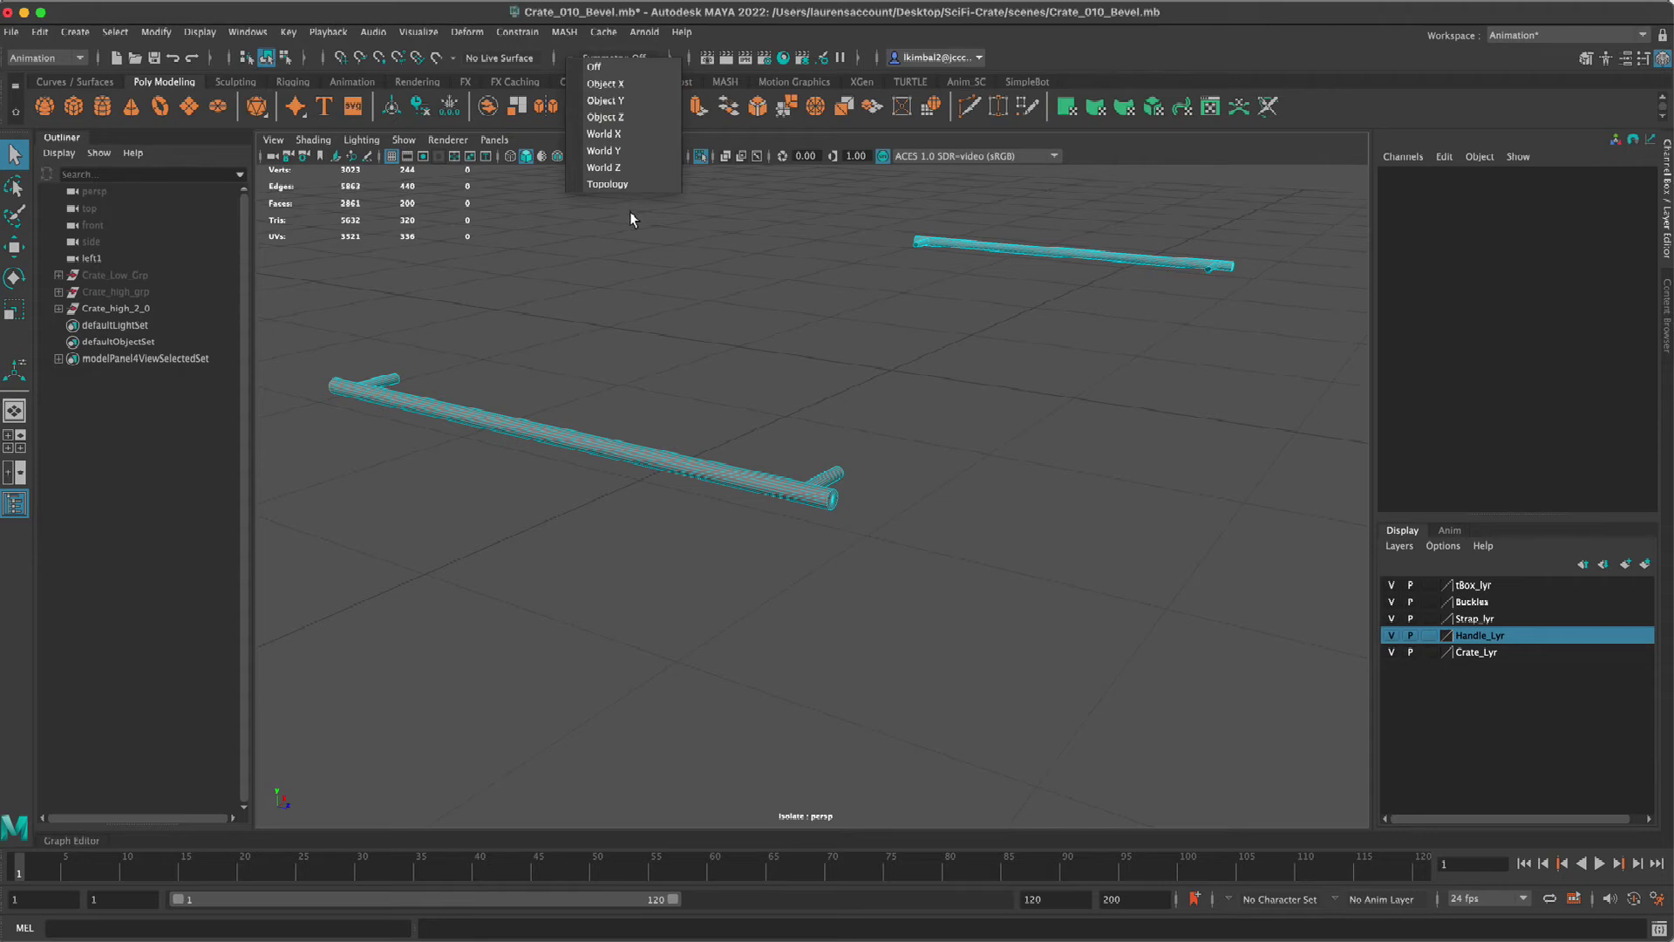
left_click(650, 168)
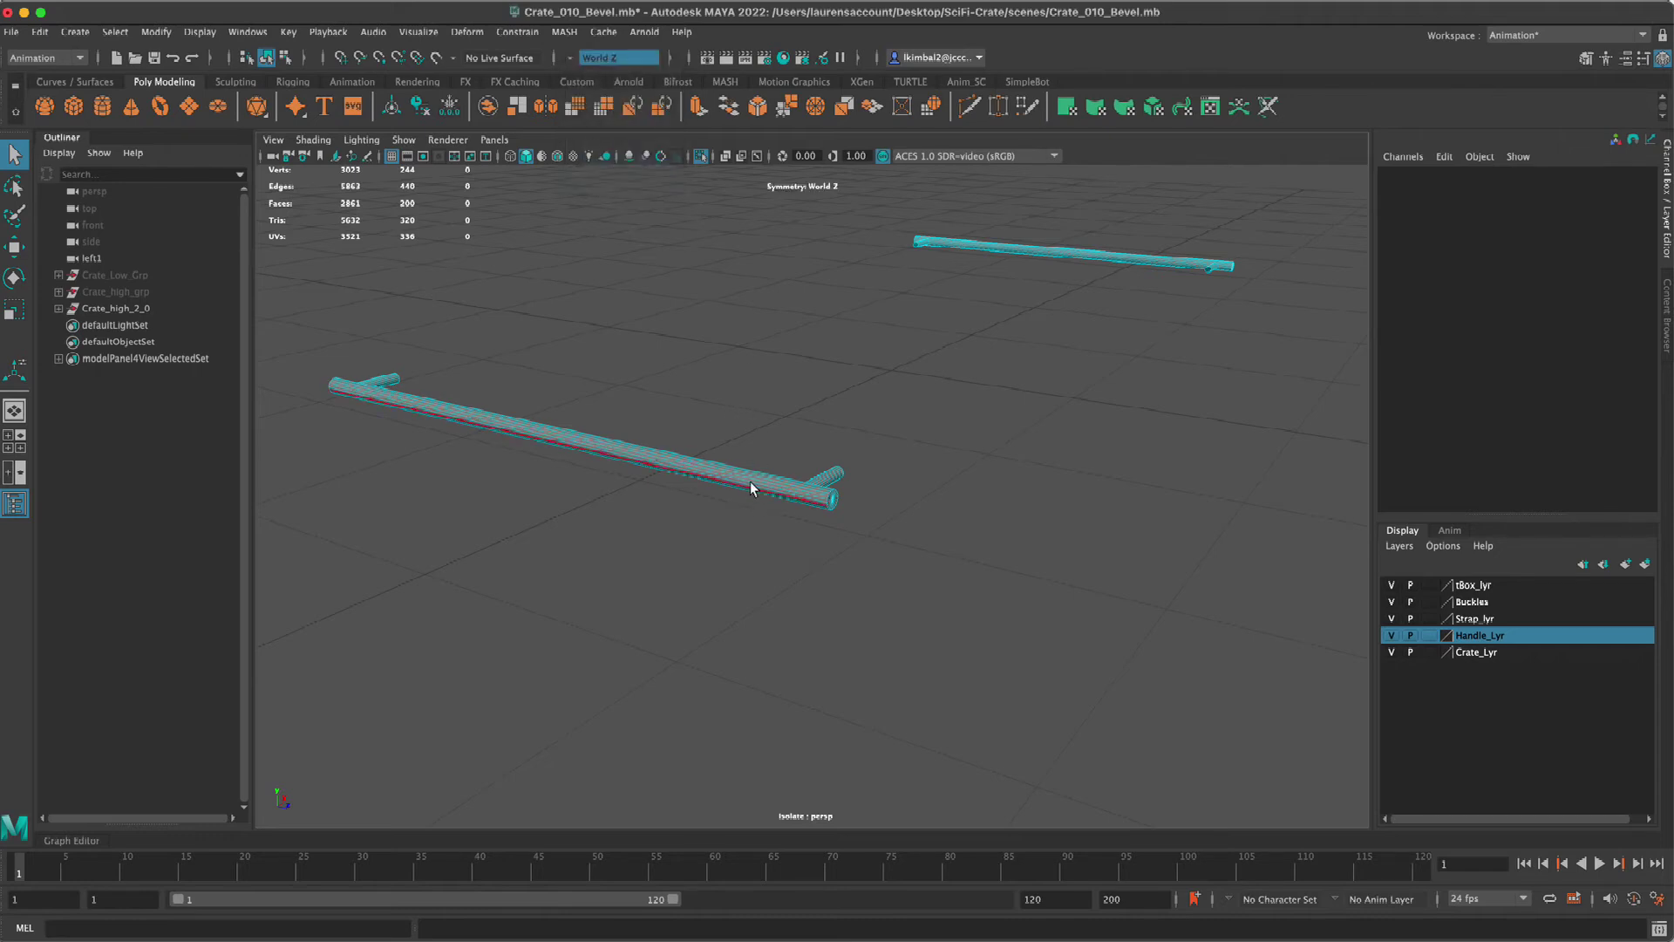
left_click(572, 55)
left_click(661, 132)
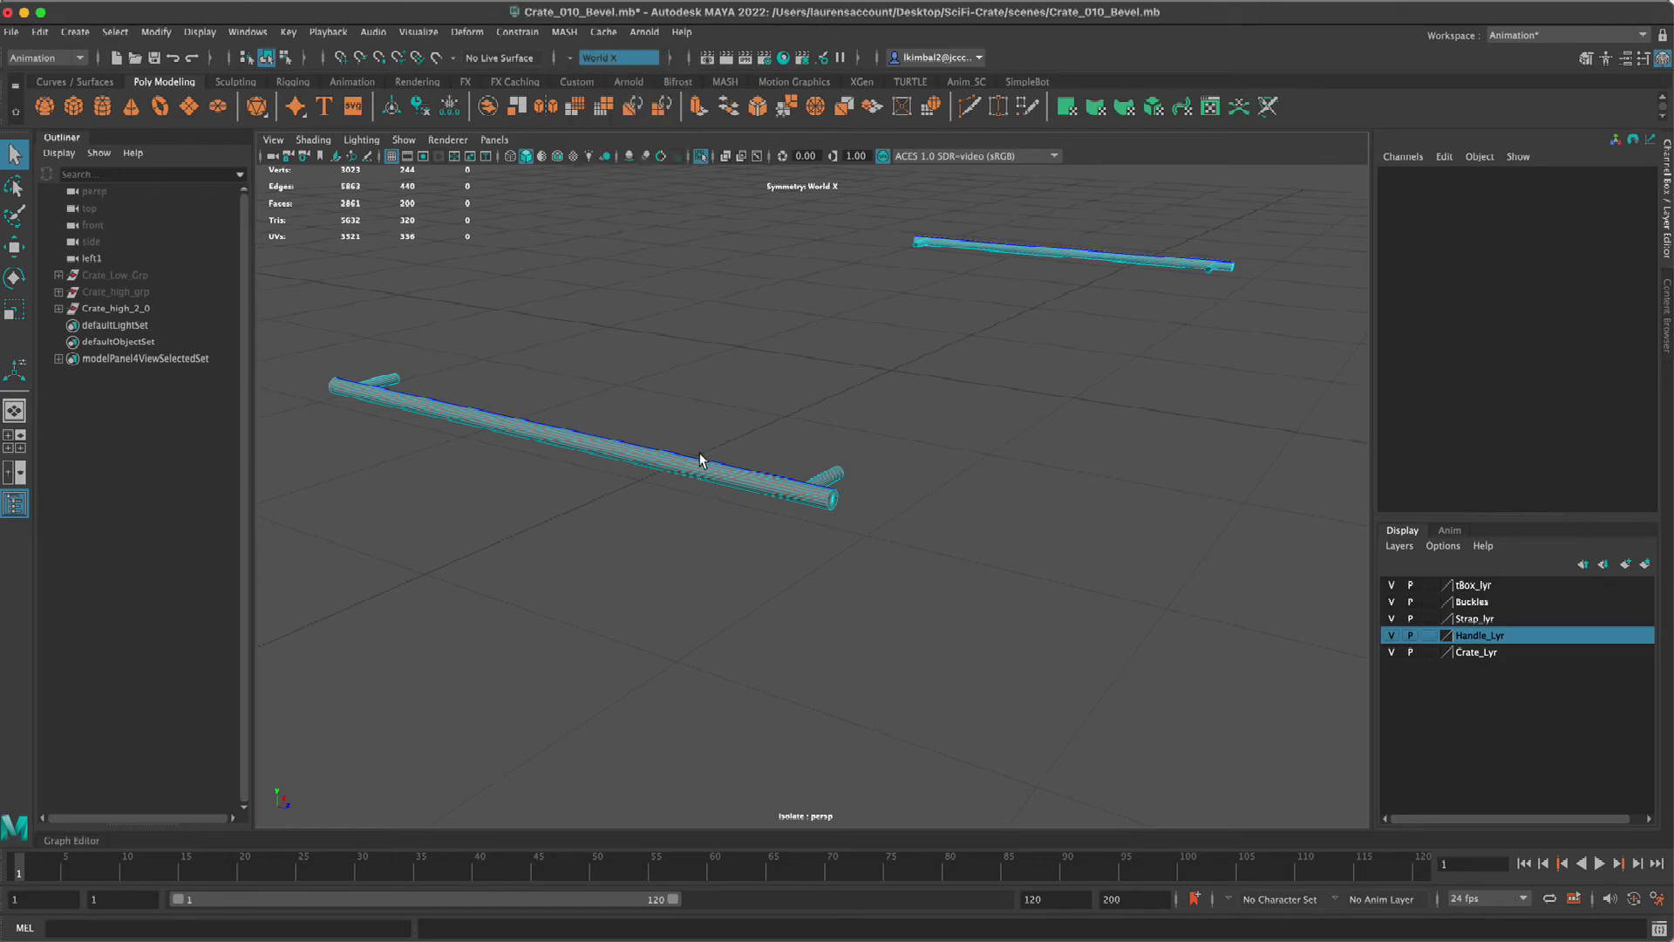
- Select the edge loops around both end caps of the handle bar, with symmetry covering the opposite handle
right_click_drag(675, 316, 810, 494, "alt")
double_click(919, 484)
left_click_drag(698, 502, 828, 475, "alt")
right_click_drag(828, 475, 928, 573, "alt")
double_click(965, 480, "shift")
left_click_drag(965, 481, 1103, 554, "alt")
right_click_drag(1103, 555, 983, 541, "alt")
middle_click_drag(984, 541, 1134, 612, "alt")
right_click_drag(1134, 612, 913, 607, "alt")
- Try moving the selected edge loops upward in wireframe display, undo the move and return to shaded display
key("4")
key("w")
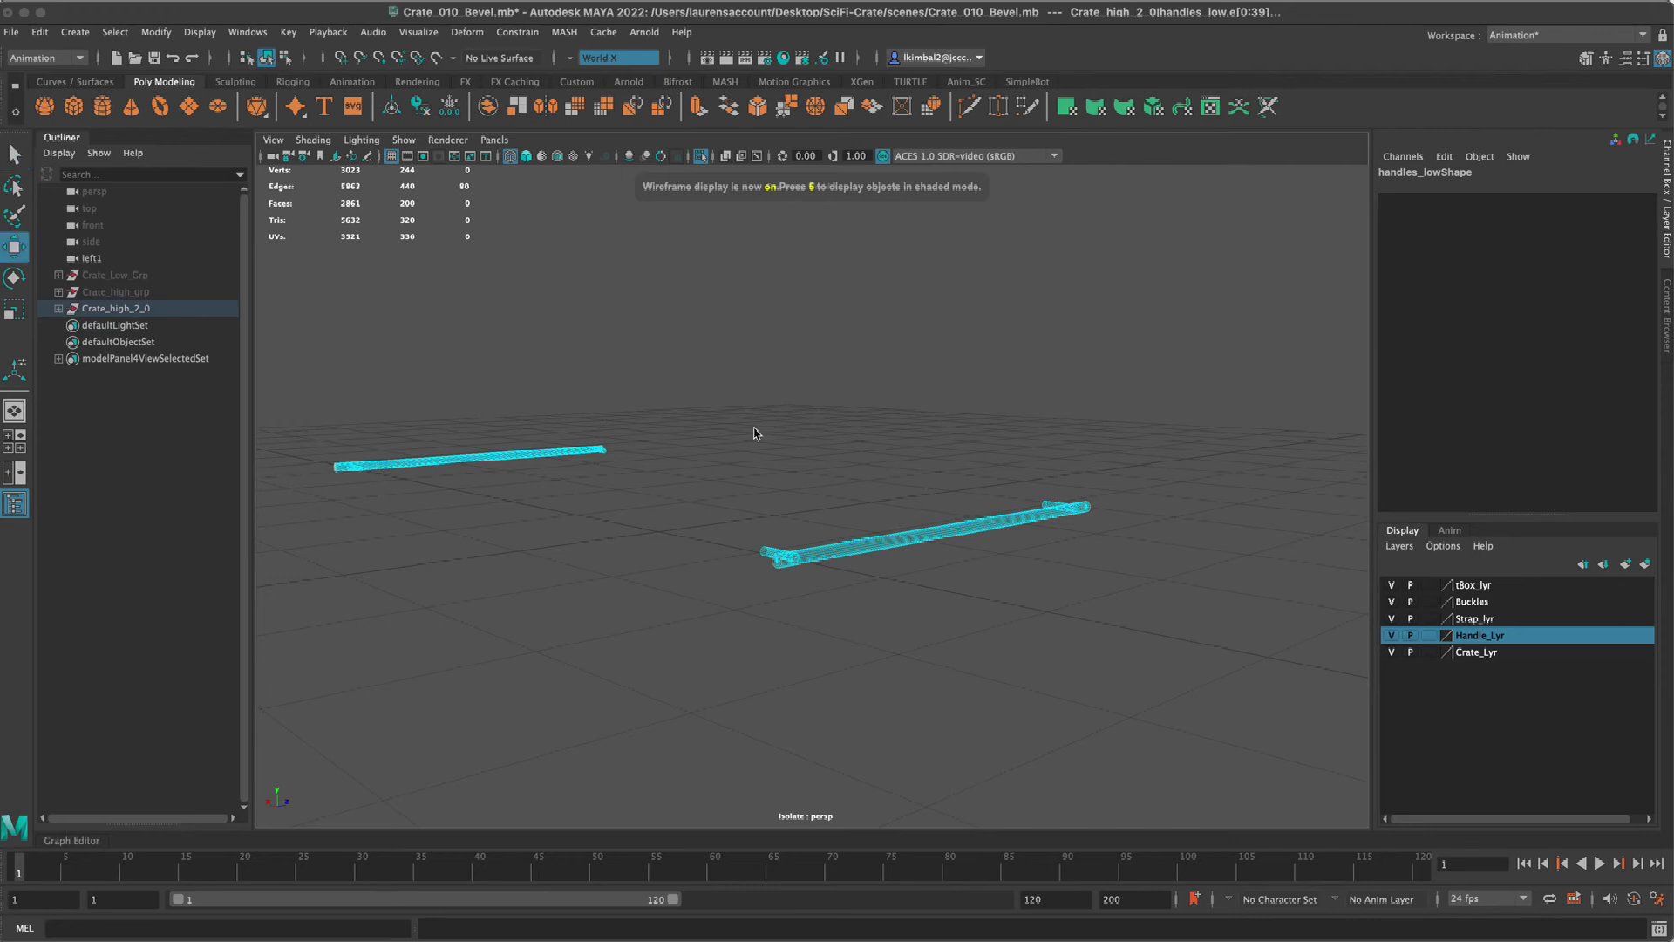
left_click_drag(947, 390, 956, 371)
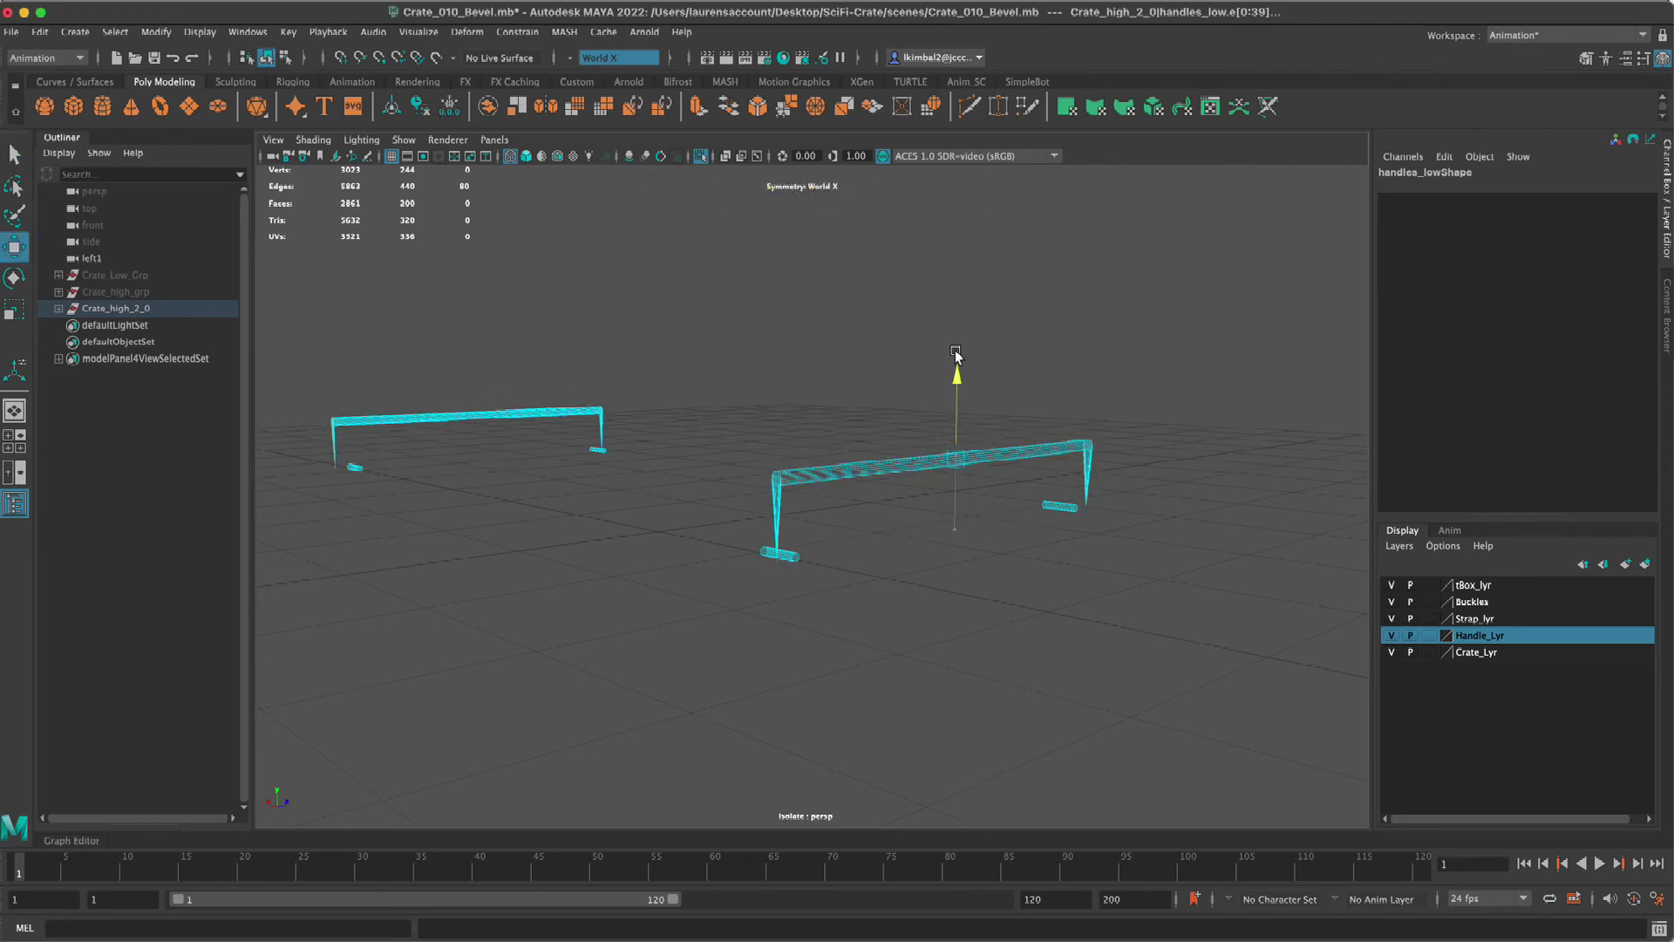
key("ctrl+z")
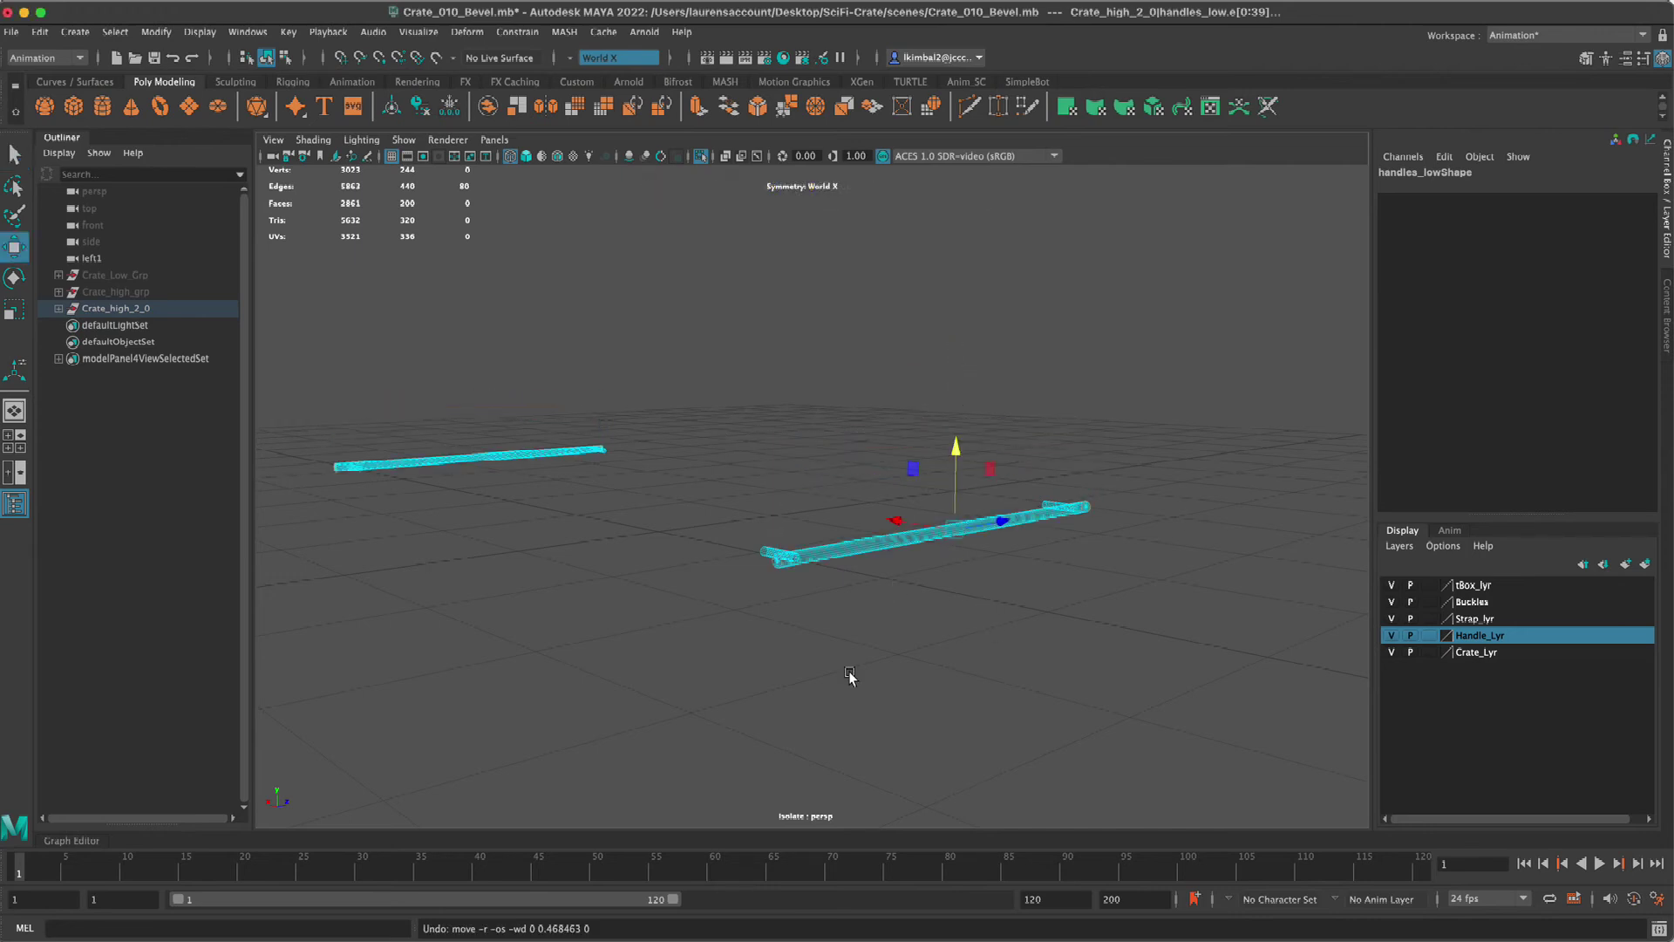
key("5")
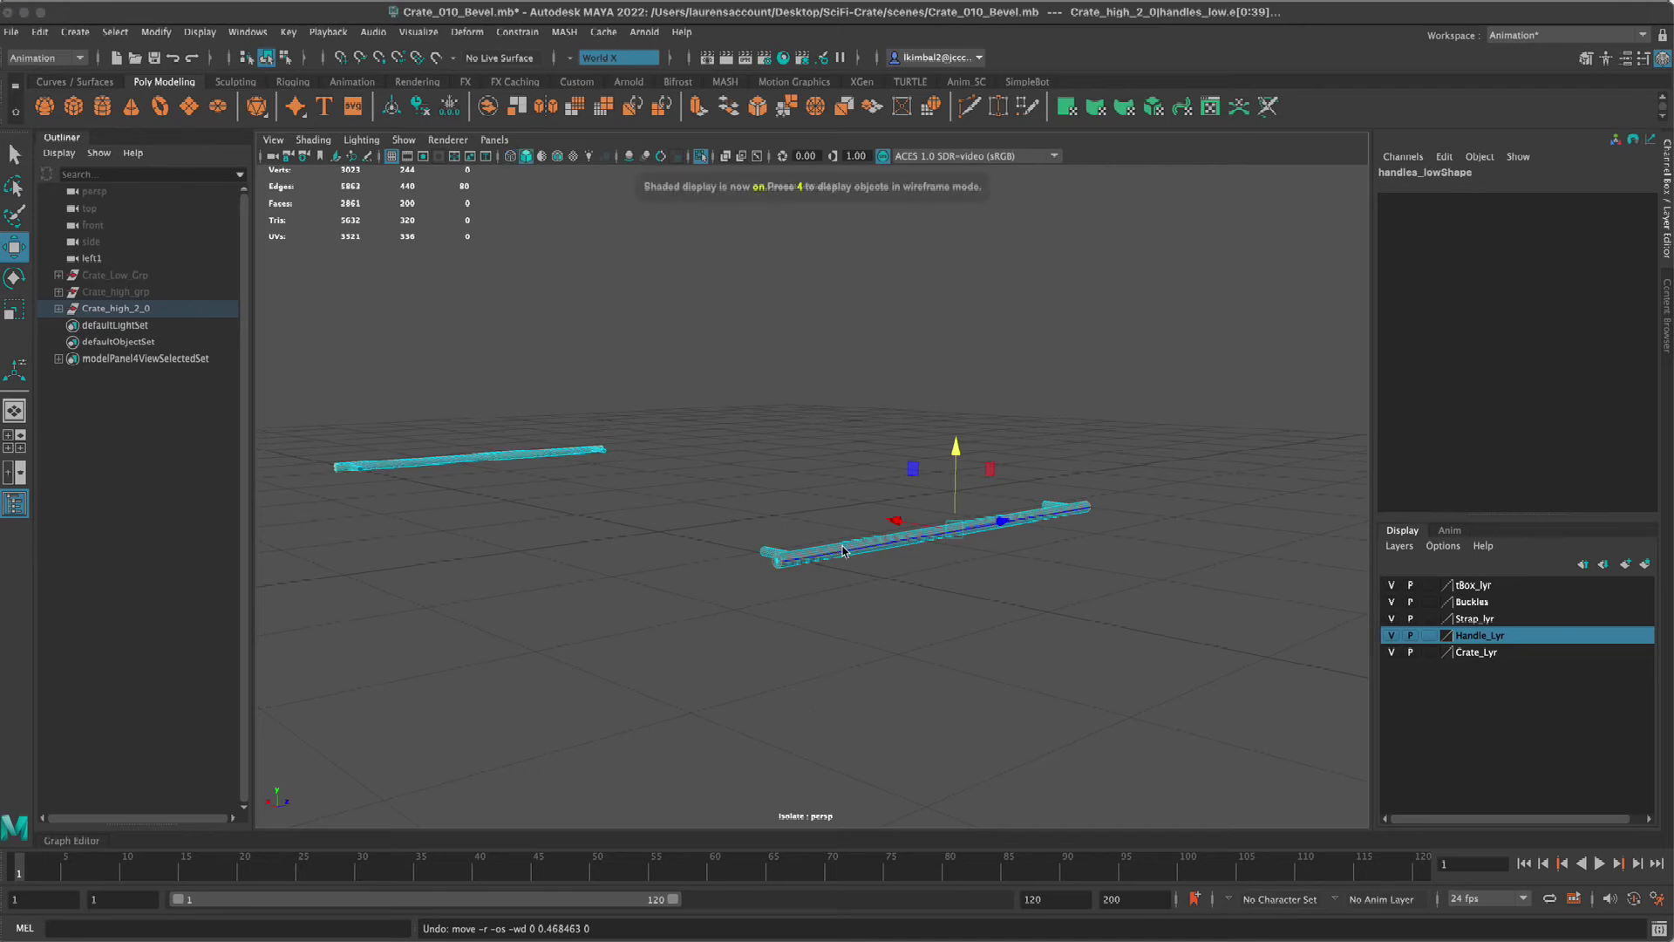
- Bevel the selected edge loops at the ends of the handle bars
mouse_move(851, 558)
left_mouse_down("alt")
mouse_move(949, 489)
mouse_move(1039, 651)
mouse_move(800, 579)
mouse_move(834, 513)
left_mouse_up("alt")
right_click_drag(834, 513, 1125, 628, "alt")
key("y")
left_click_drag(1125, 628, 979, 453, "alt")
right_click_drag(978, 454, 919, 471, "alt")
right_click_drag(872, 381, 1016, 602, "alt")
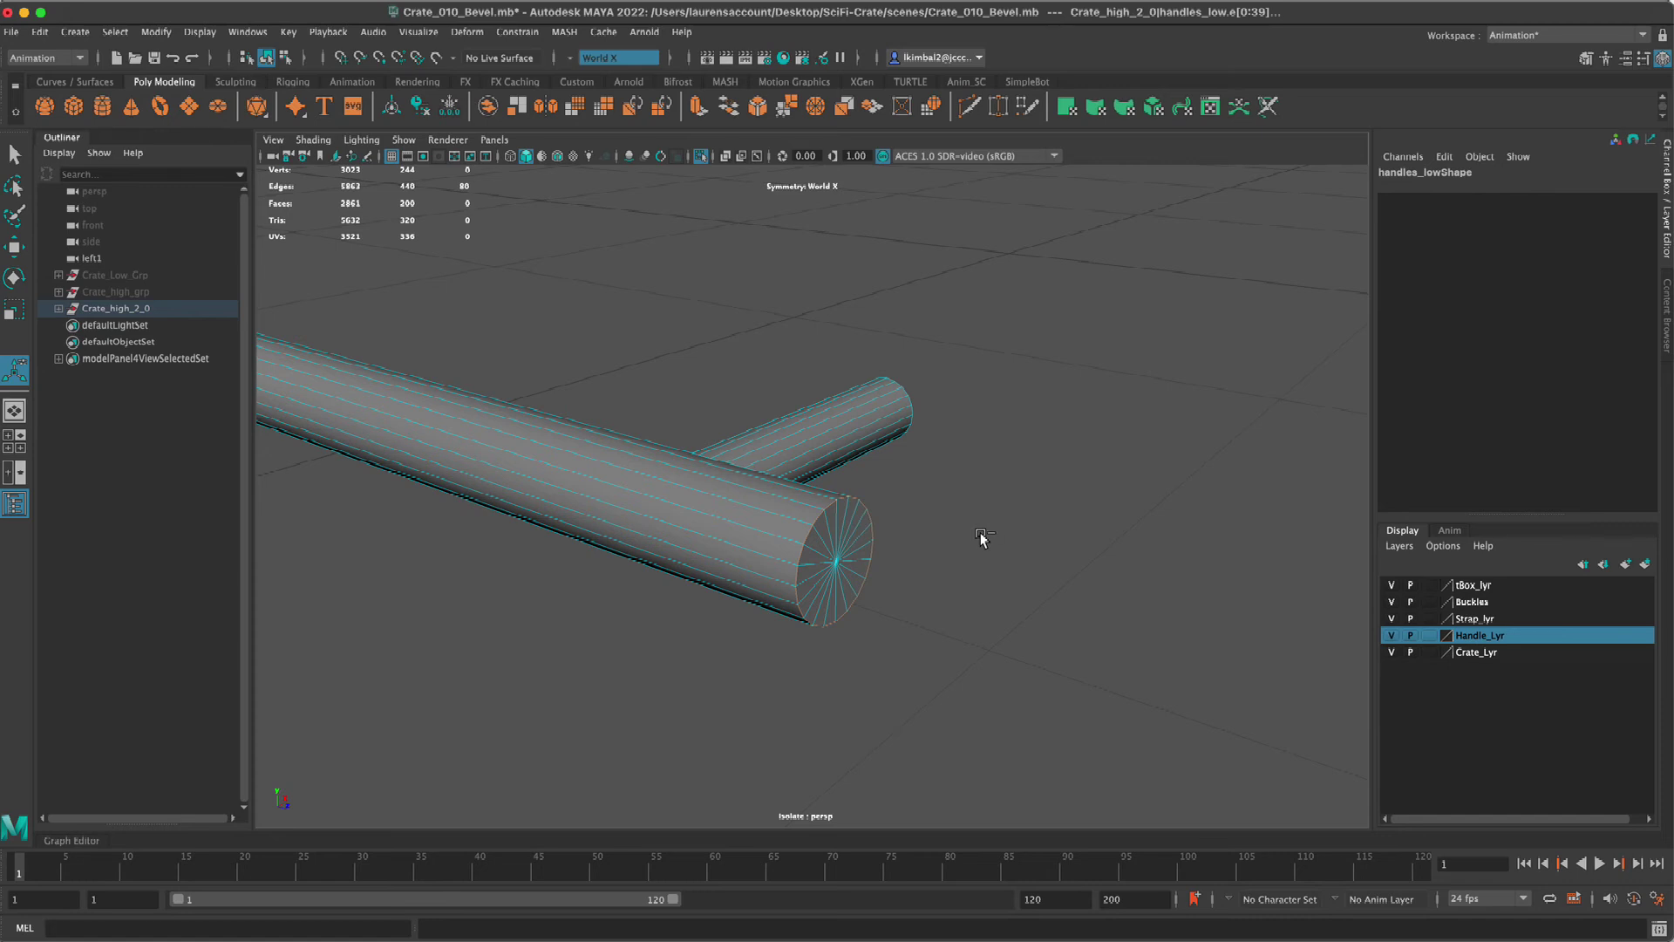
key("ctrl+b")
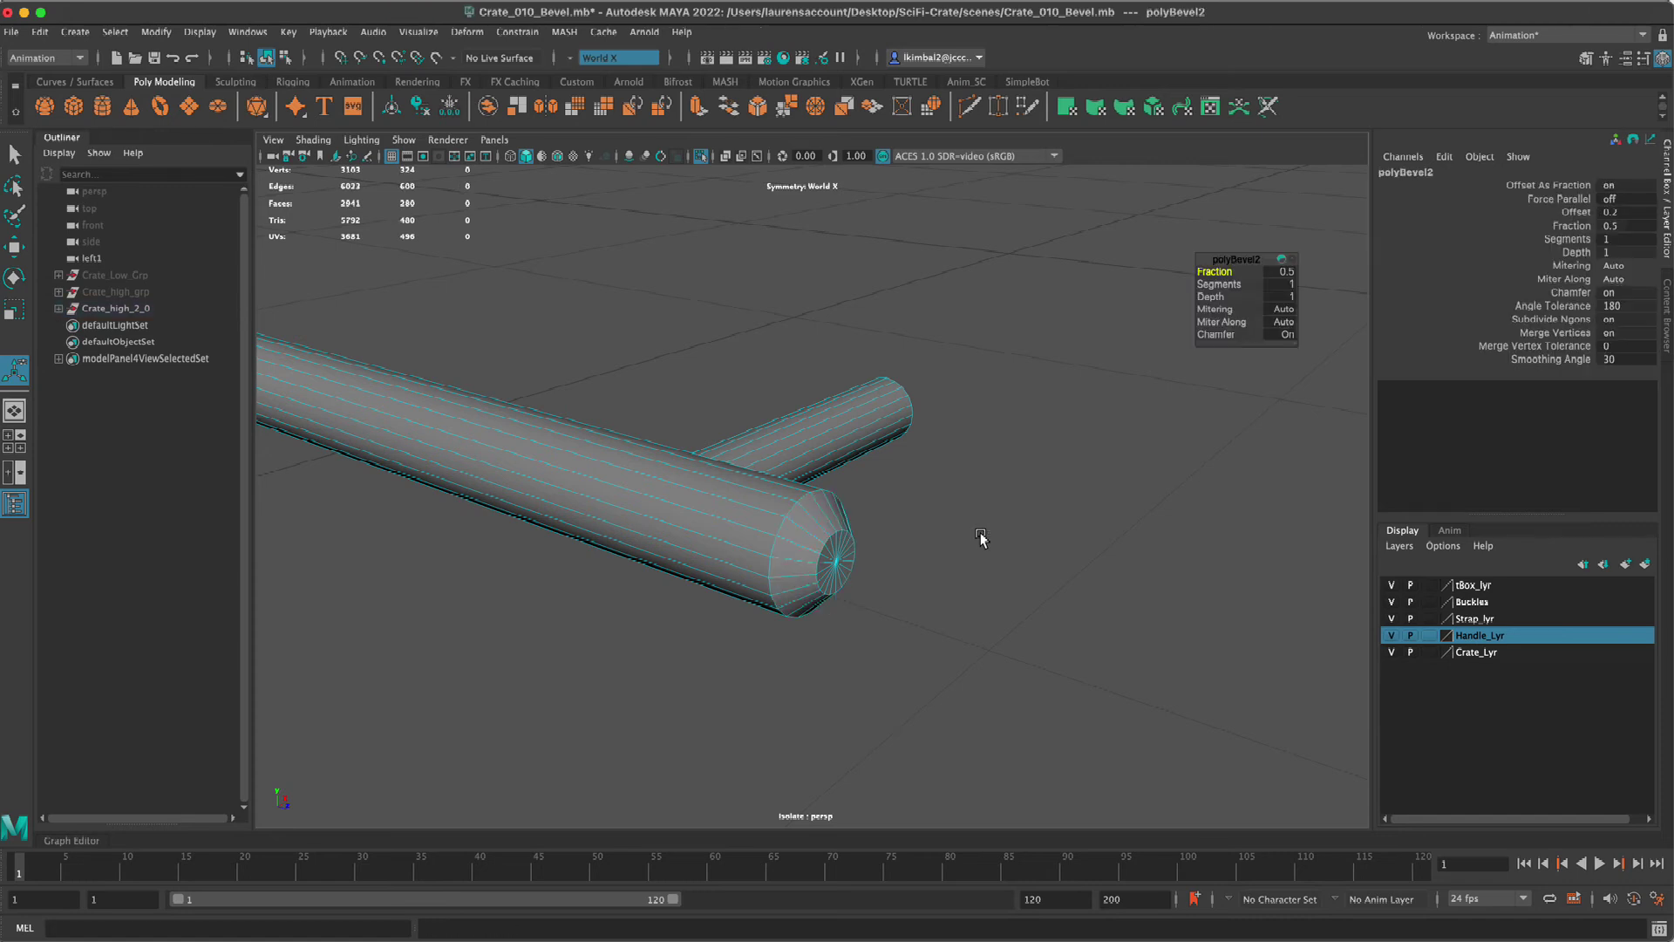
- Set the handle bevel's Segments to 2 and its Fraction to 0.1
left_click(1289, 284)
key("Return")
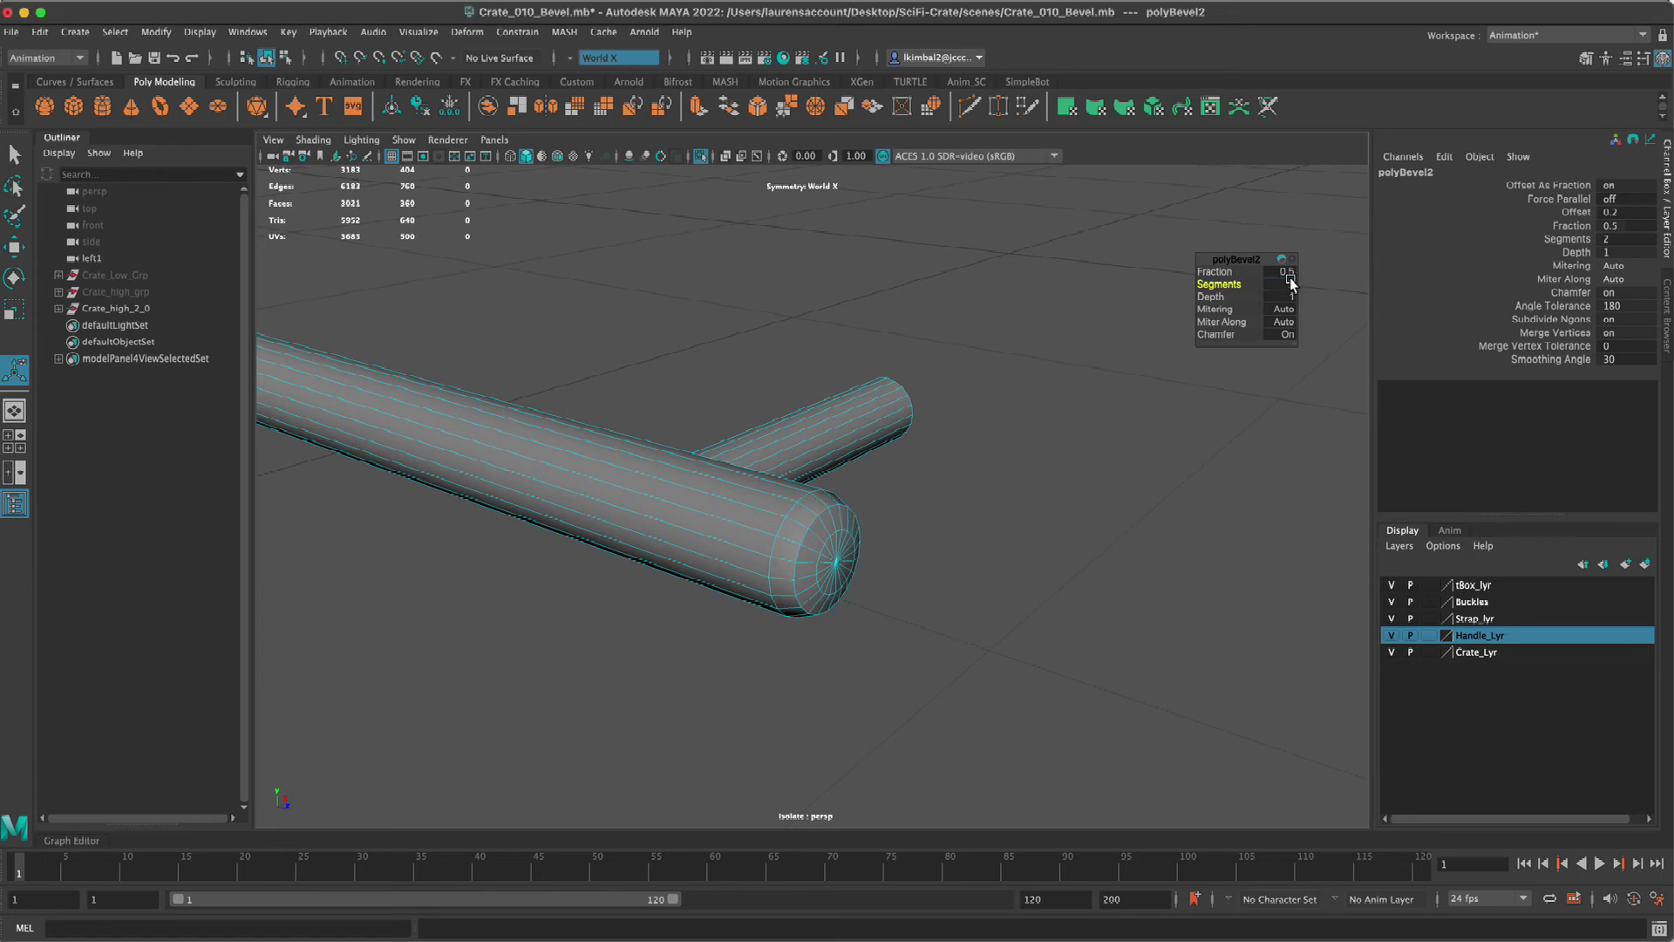
left_click(1295, 272)
type(".1")
key("Return")
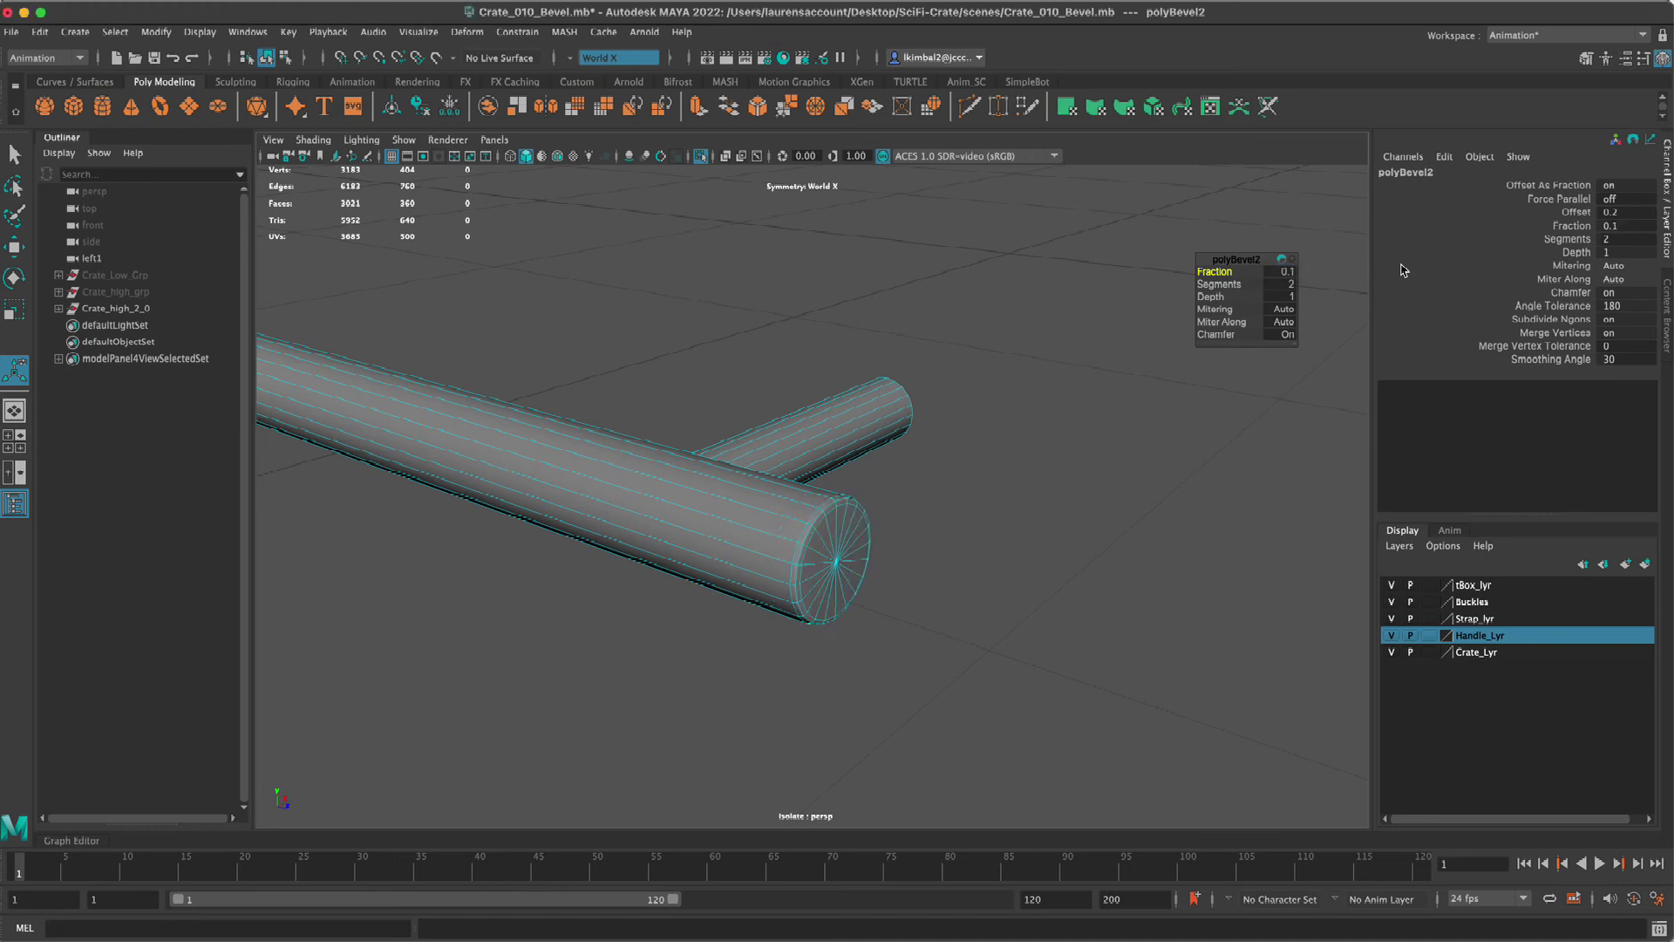
- Return the handles to object selection and preview them with smoothing turned on
scroll(991, 573, "down", 3)
right_click_drag(951, 464, 970, 427)
left_click(969, 427)
left_click(757, 510)
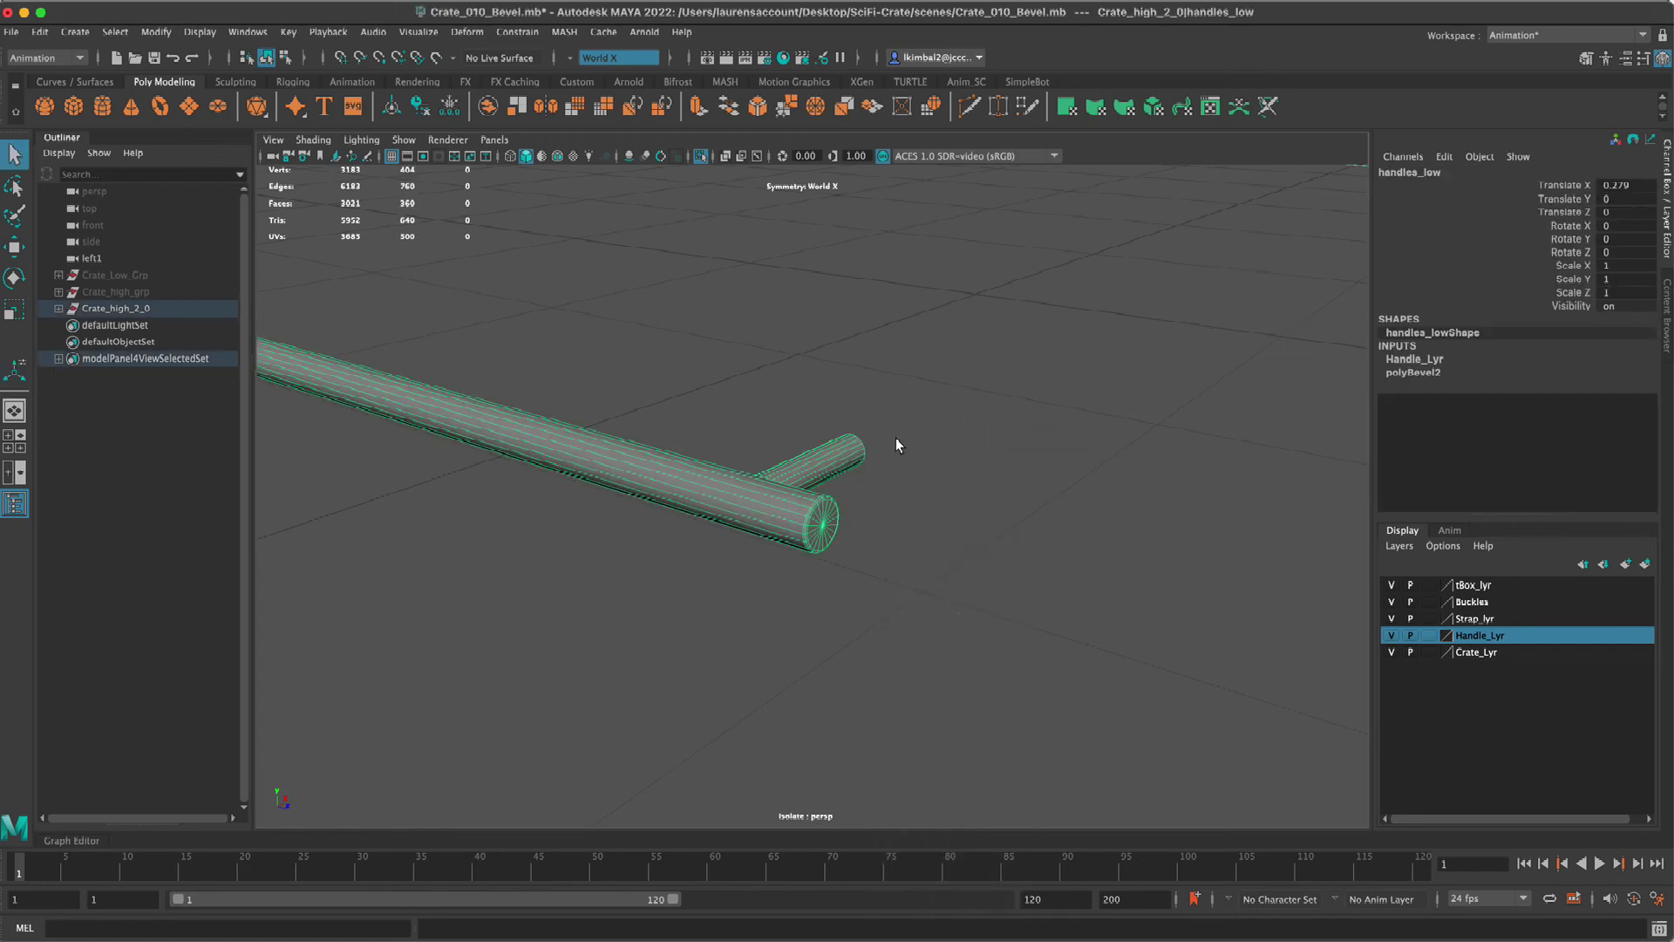
left_click(971, 407)
left_click_drag(1184, 443, 926, 565, "alt")
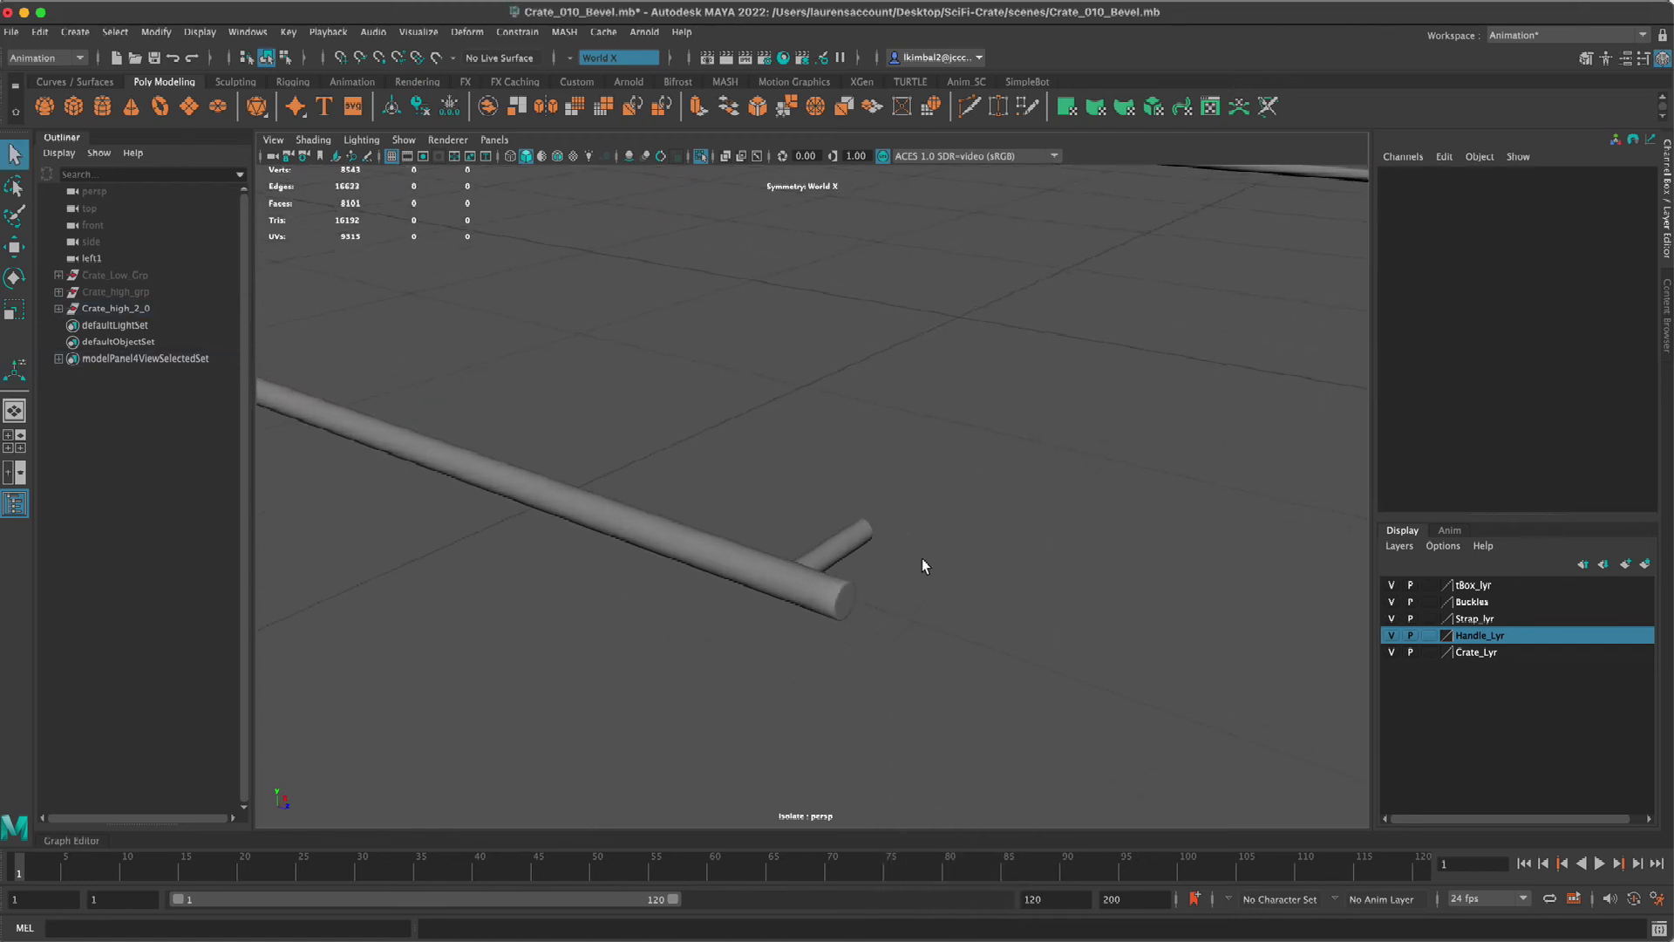
- Turn off the handles' smooth mesh preview and end the isolation so the whole crate is shown
left_click(799, 572)
left_click(1198, 540)
right_click_drag(1064, 551, 769, 598, "alt")
left_click(846, 656)
key("1")
left_click(1088, 620)
key("ctrl+1")
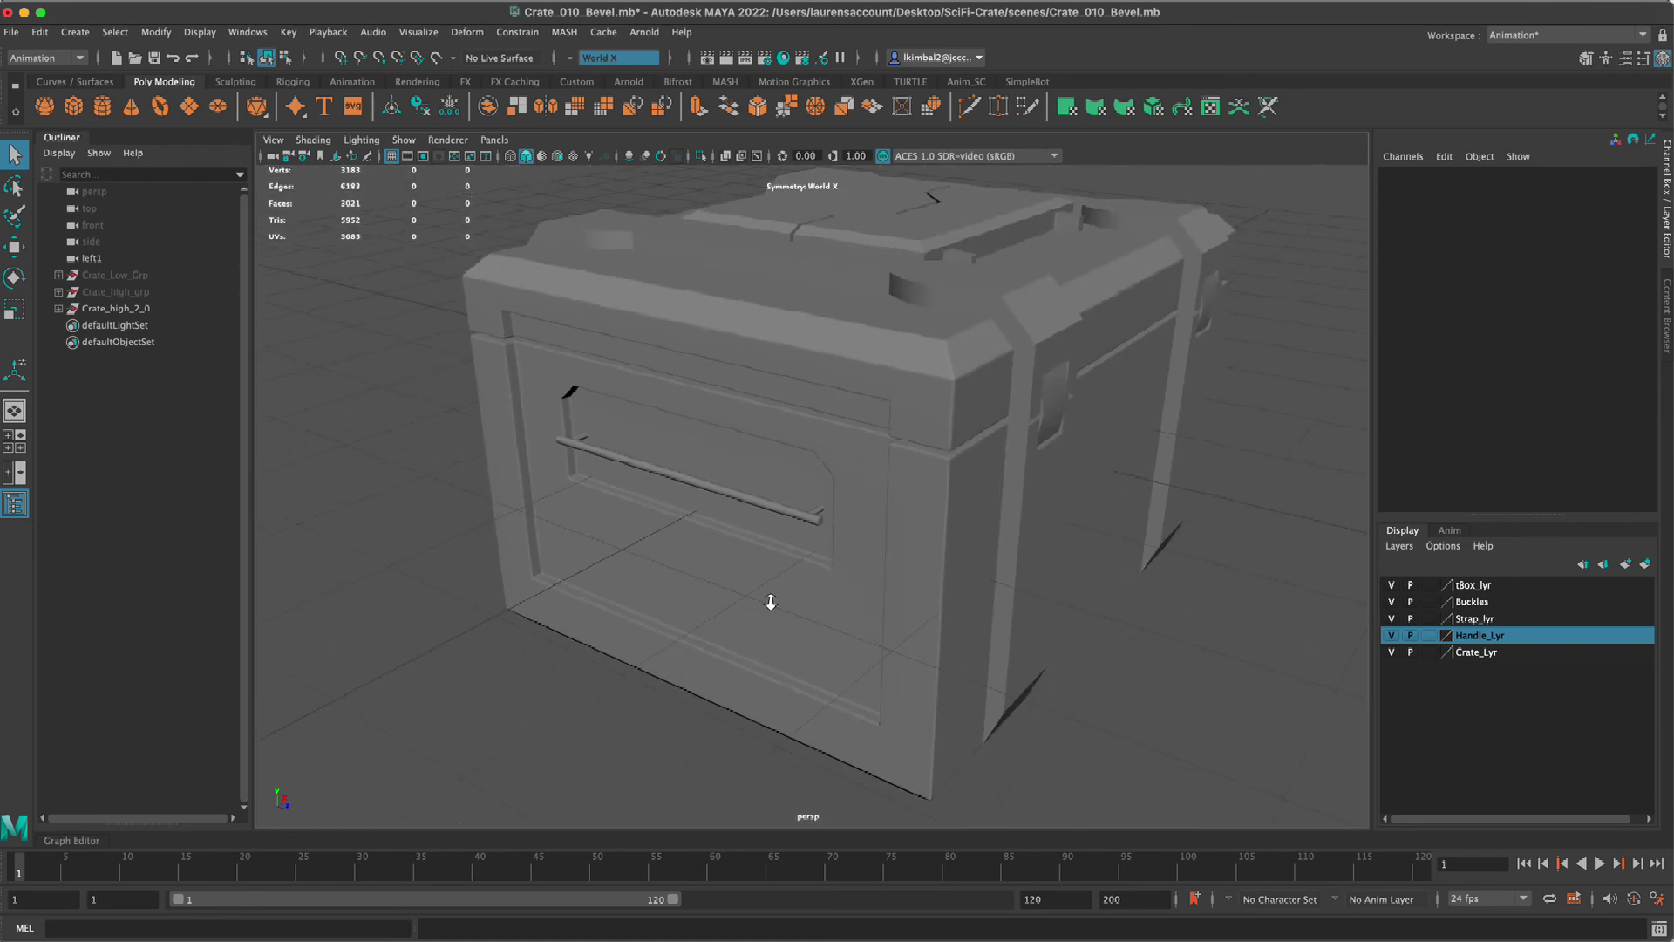
- Try component selection on the straps mesh, return to object selection and deselect the mesh
left_click_drag(859, 567, 748, 601, "alt")
left_click(866, 464)
right_click_drag(1011, 776, 855, 915)
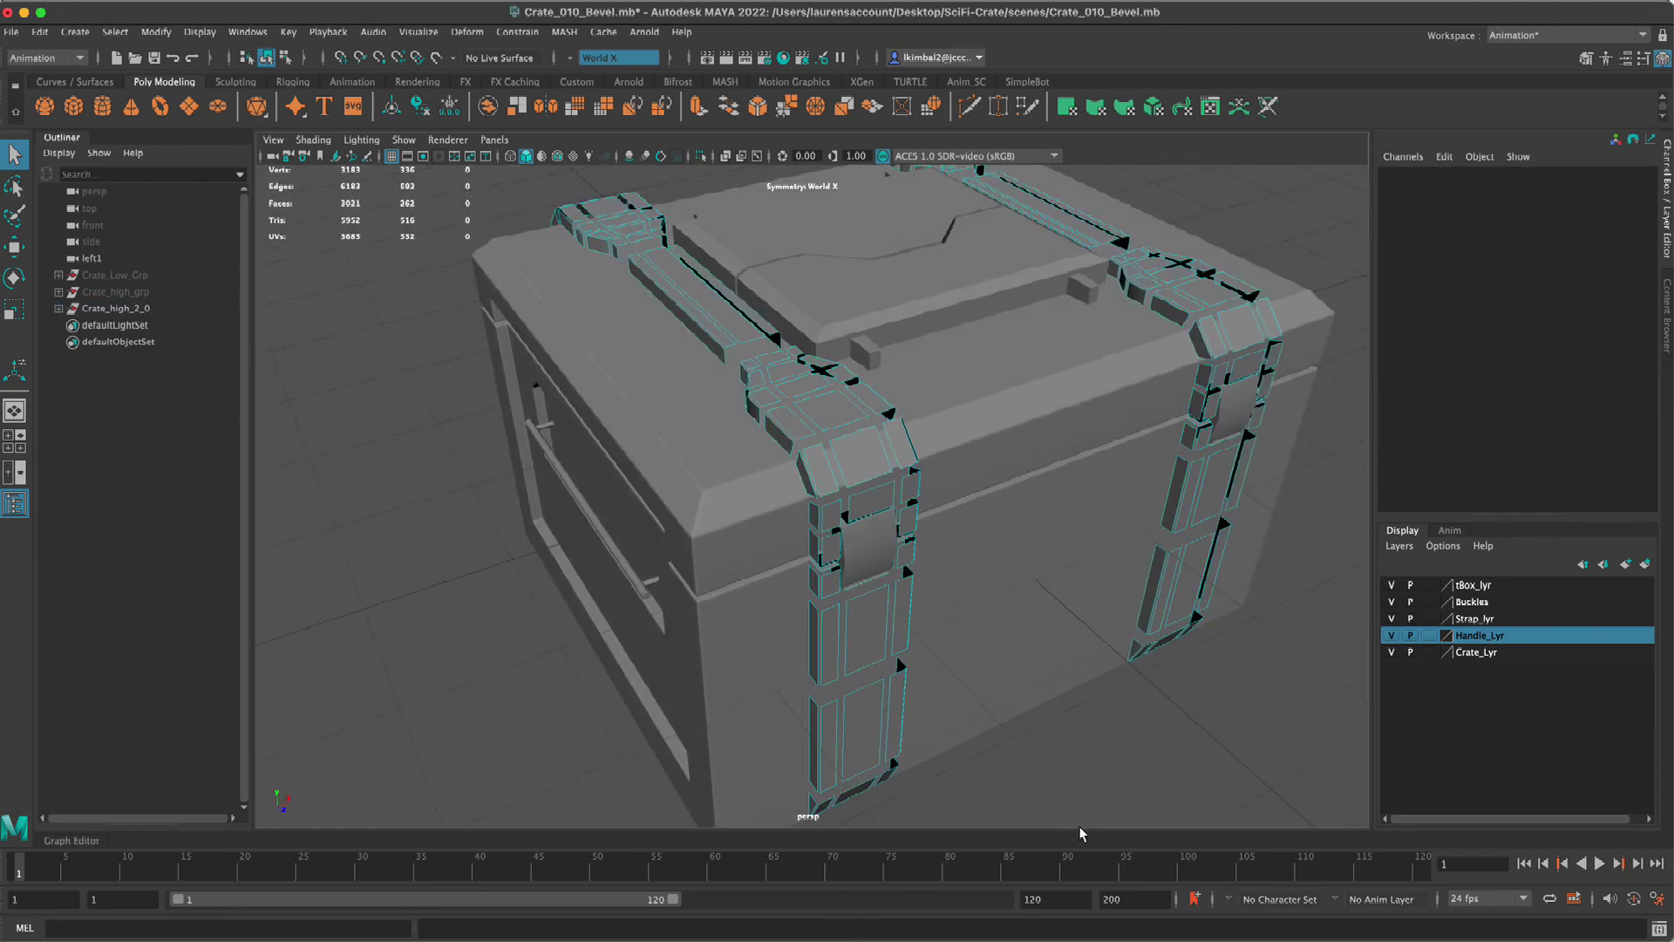
key("F8")
left_click_drag(1123, 184, 1120, 290, "alt")
left_click(1043, 272)
left_click(1254, 195)
left_click_drag(1254, 195, 1147, 238, "alt")
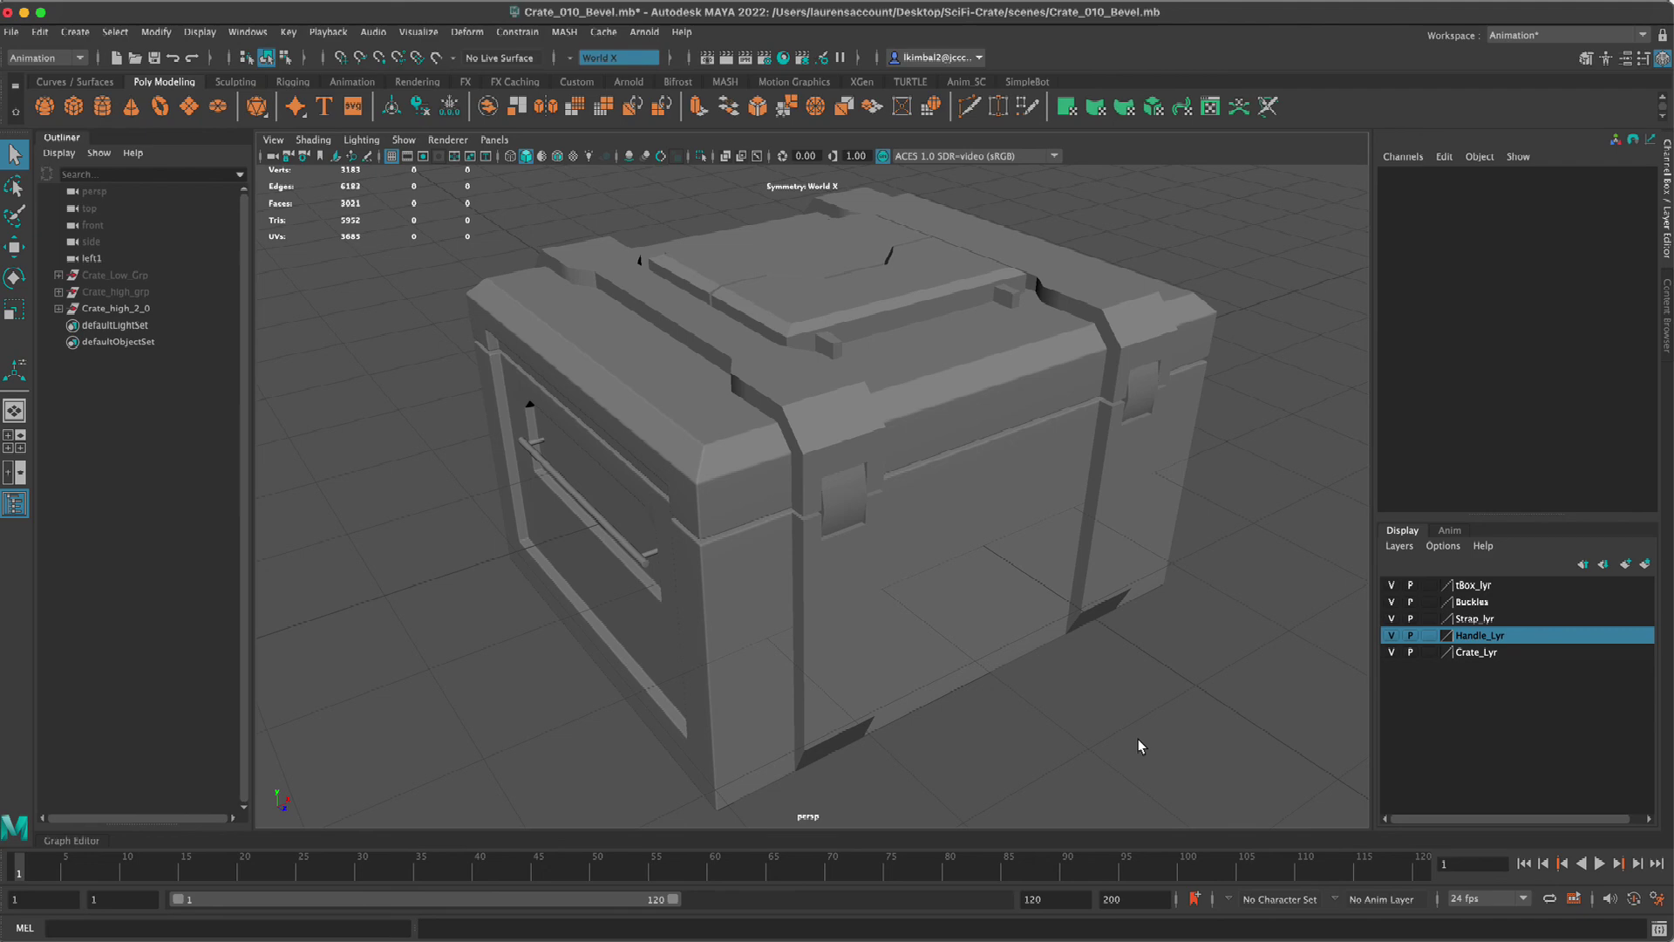
- Examine the front and side of the whole crate, including its straps, buckles and handle, from several angles
left_click_drag(1049, 490, 1060, 526, "alt")
right_click_drag(1060, 527, 1082, 602, "alt")
middle_click_drag(1081, 602, 1047, 536, "alt")
left_click_drag(1046, 535, 1066, 499, "alt")
left_click_drag(1362, 446, 1256, 463, "alt")
right_click_drag(1256, 463, 1065, 437, "alt")
left_click_drag(1065, 437, 1060, 476, "alt")
right_click_drag(1060, 476, 1024, 482, "alt")
left_click_drag(1023, 482, 985, 508, "alt")
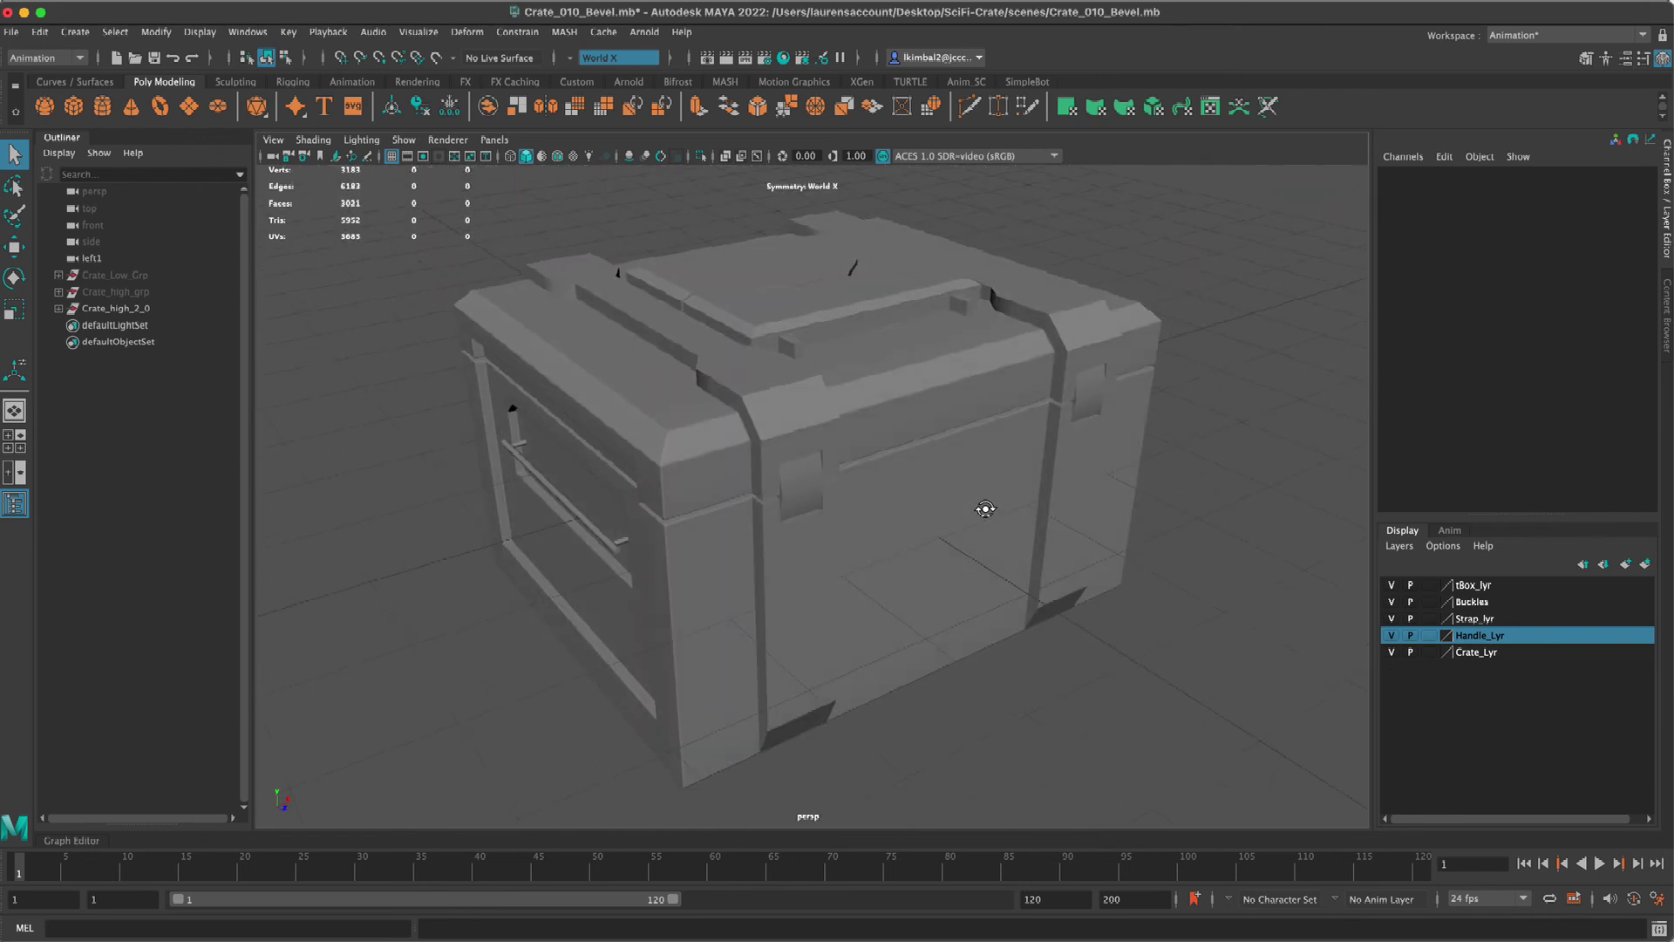
left_click_drag(1271, 474, 1256, 397, "alt")
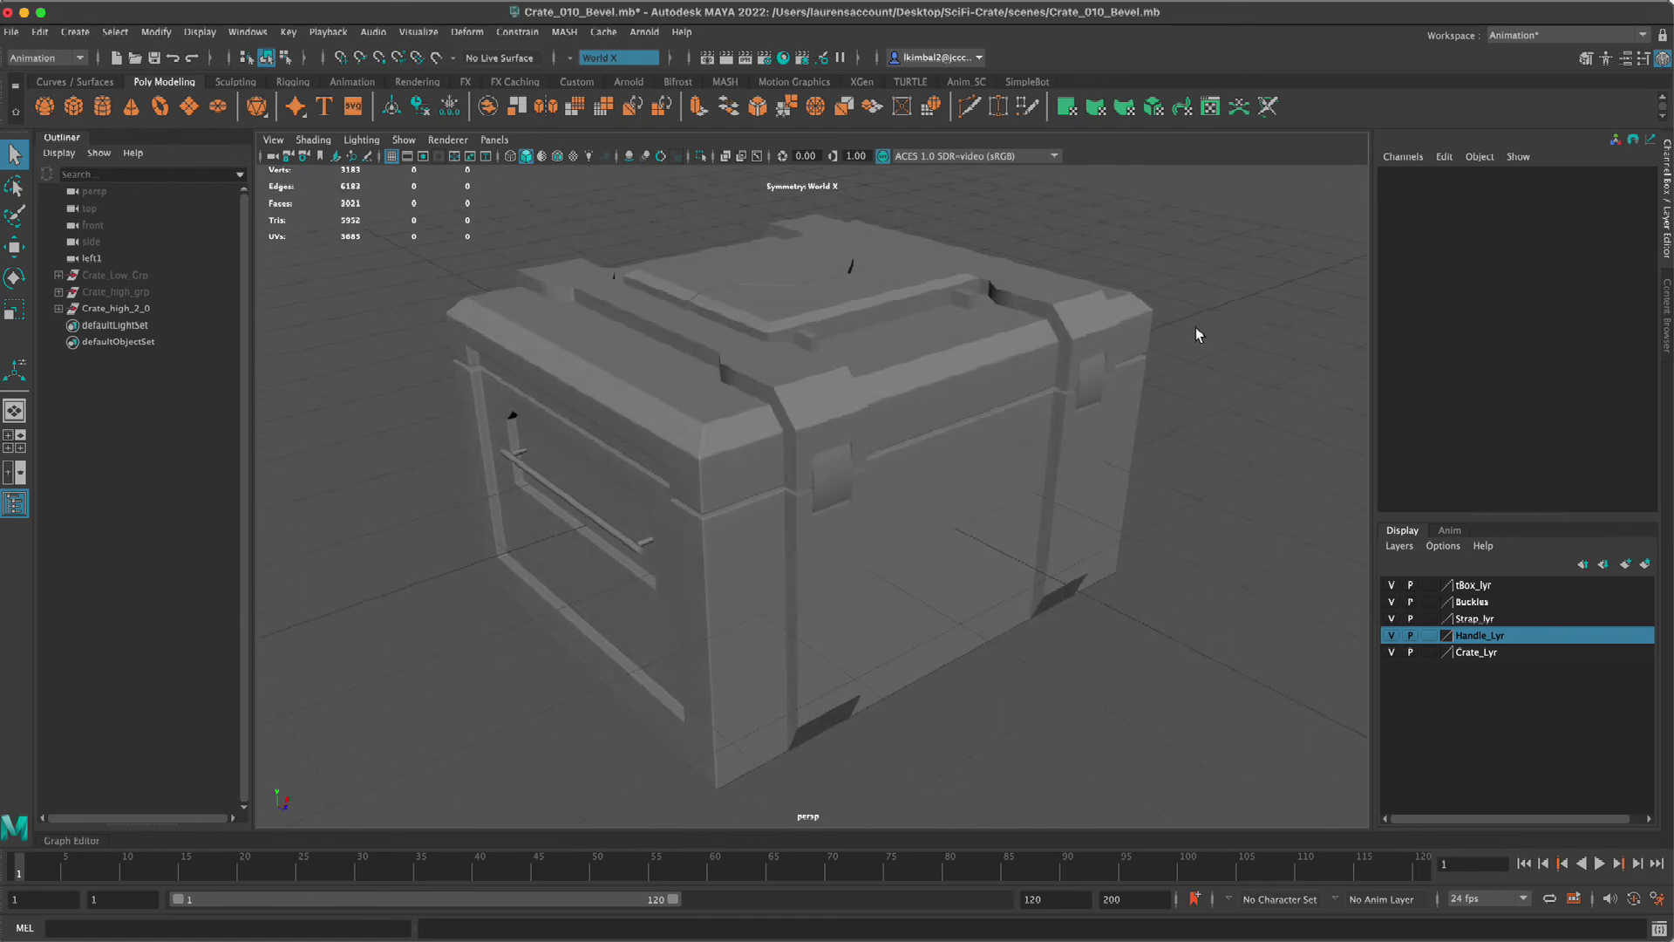